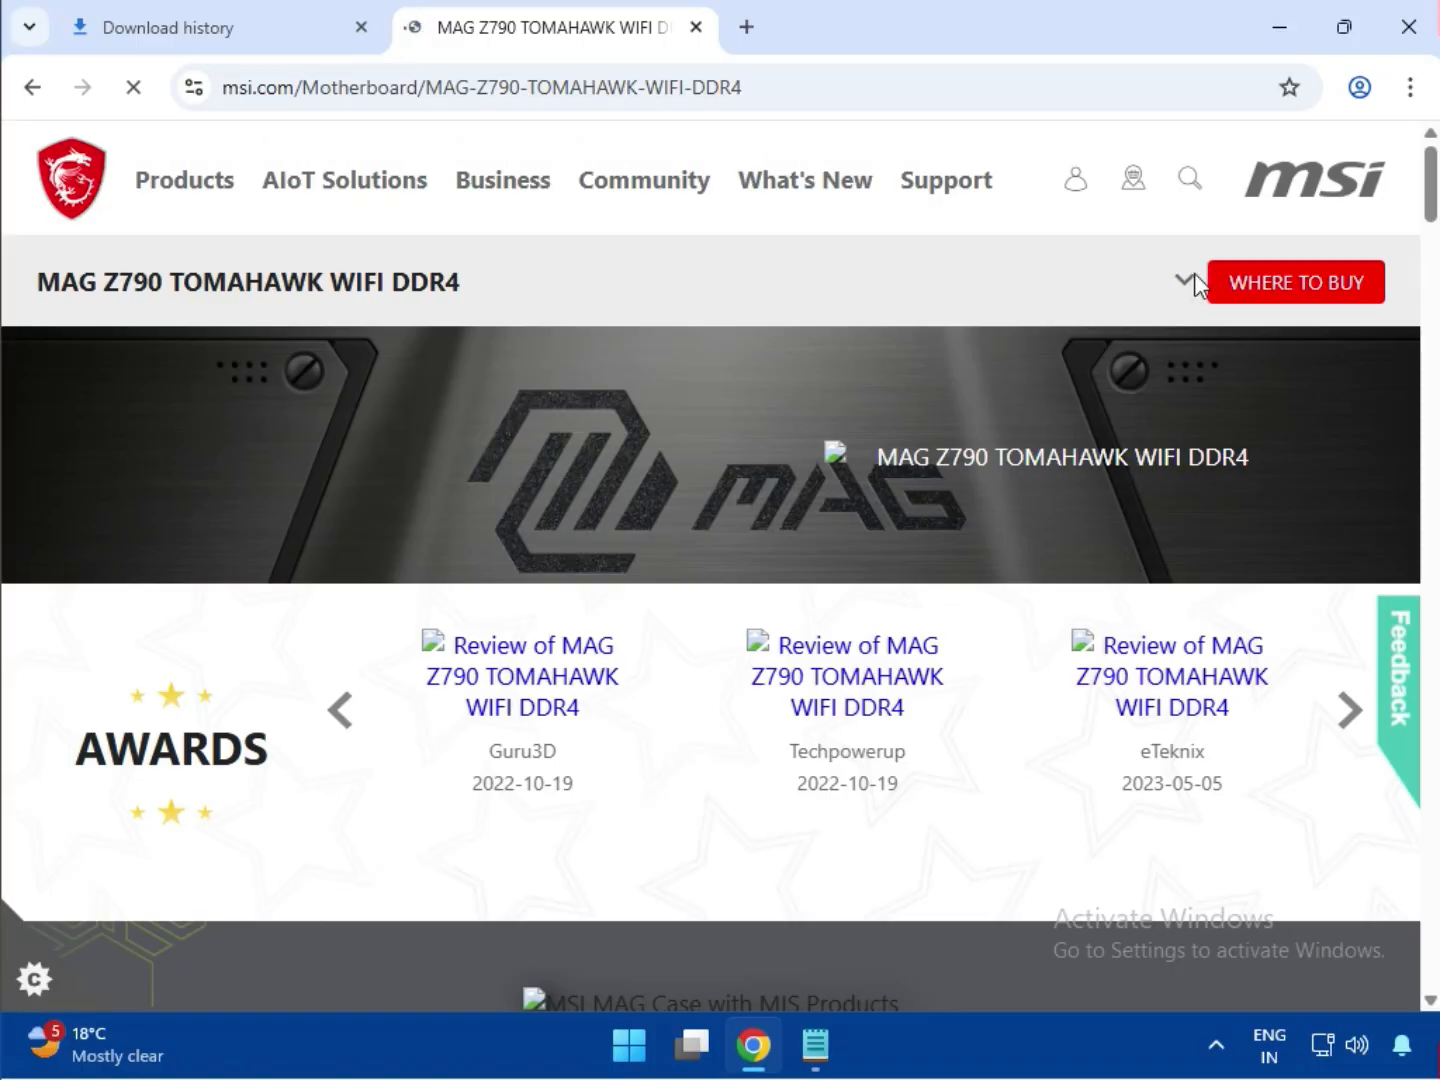
Step: Open the support page of the MAG Z790 TOMAHAWK WIFI DDR4 motherboard with the Drivers & Downloads section selected
click(1190, 282)
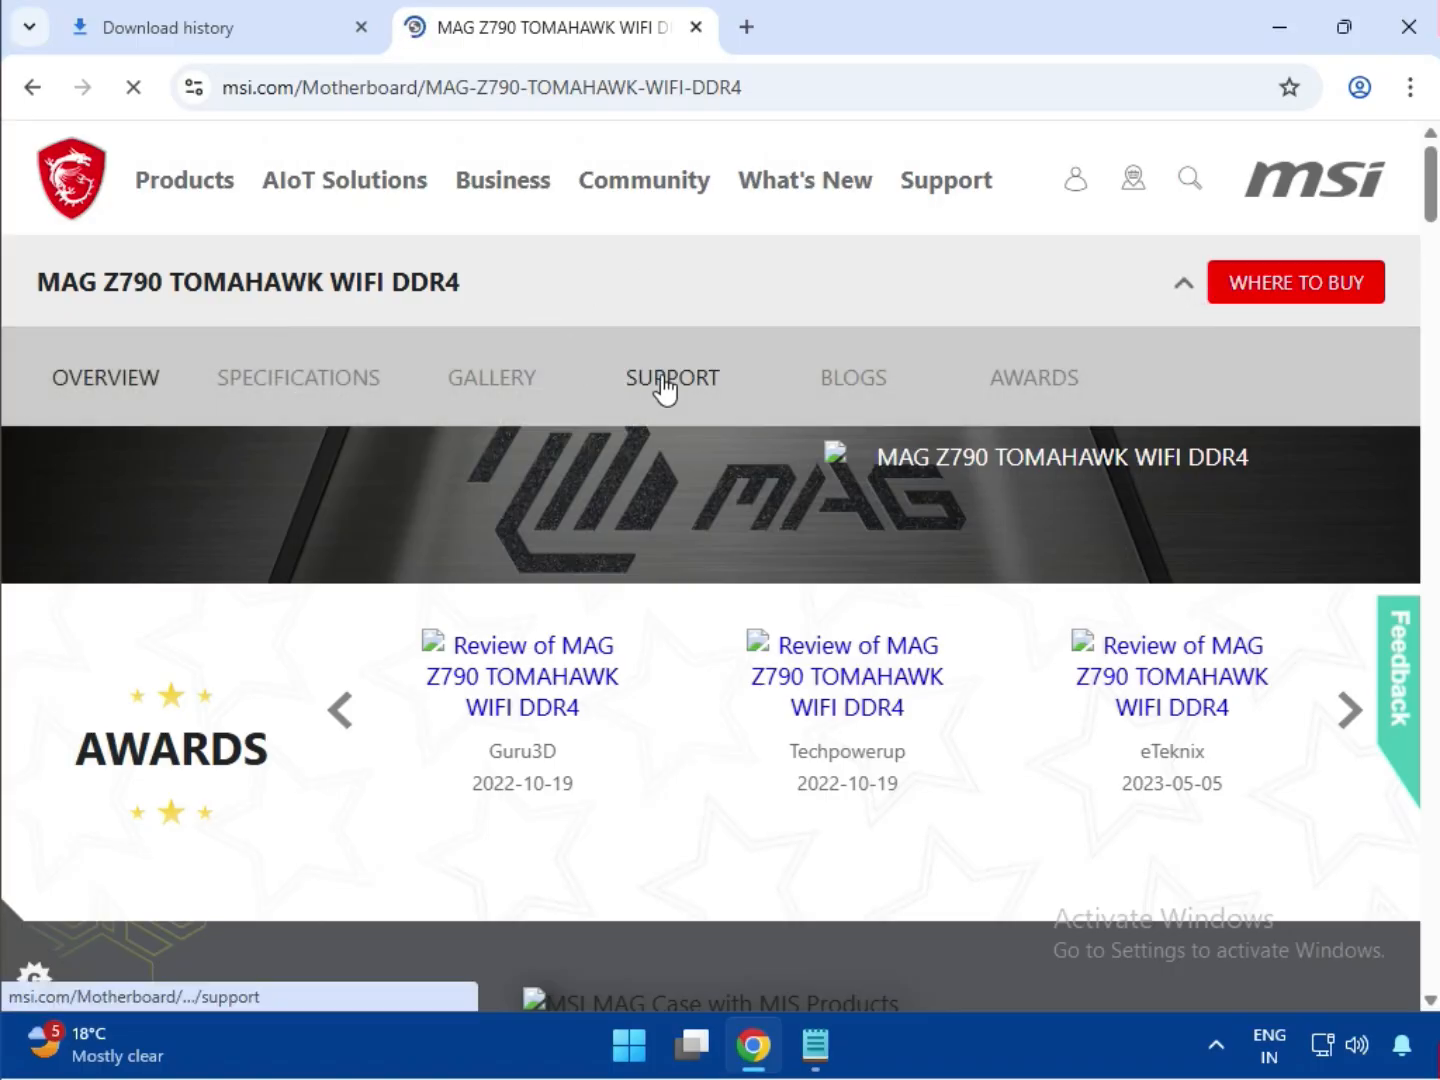
click(663, 388)
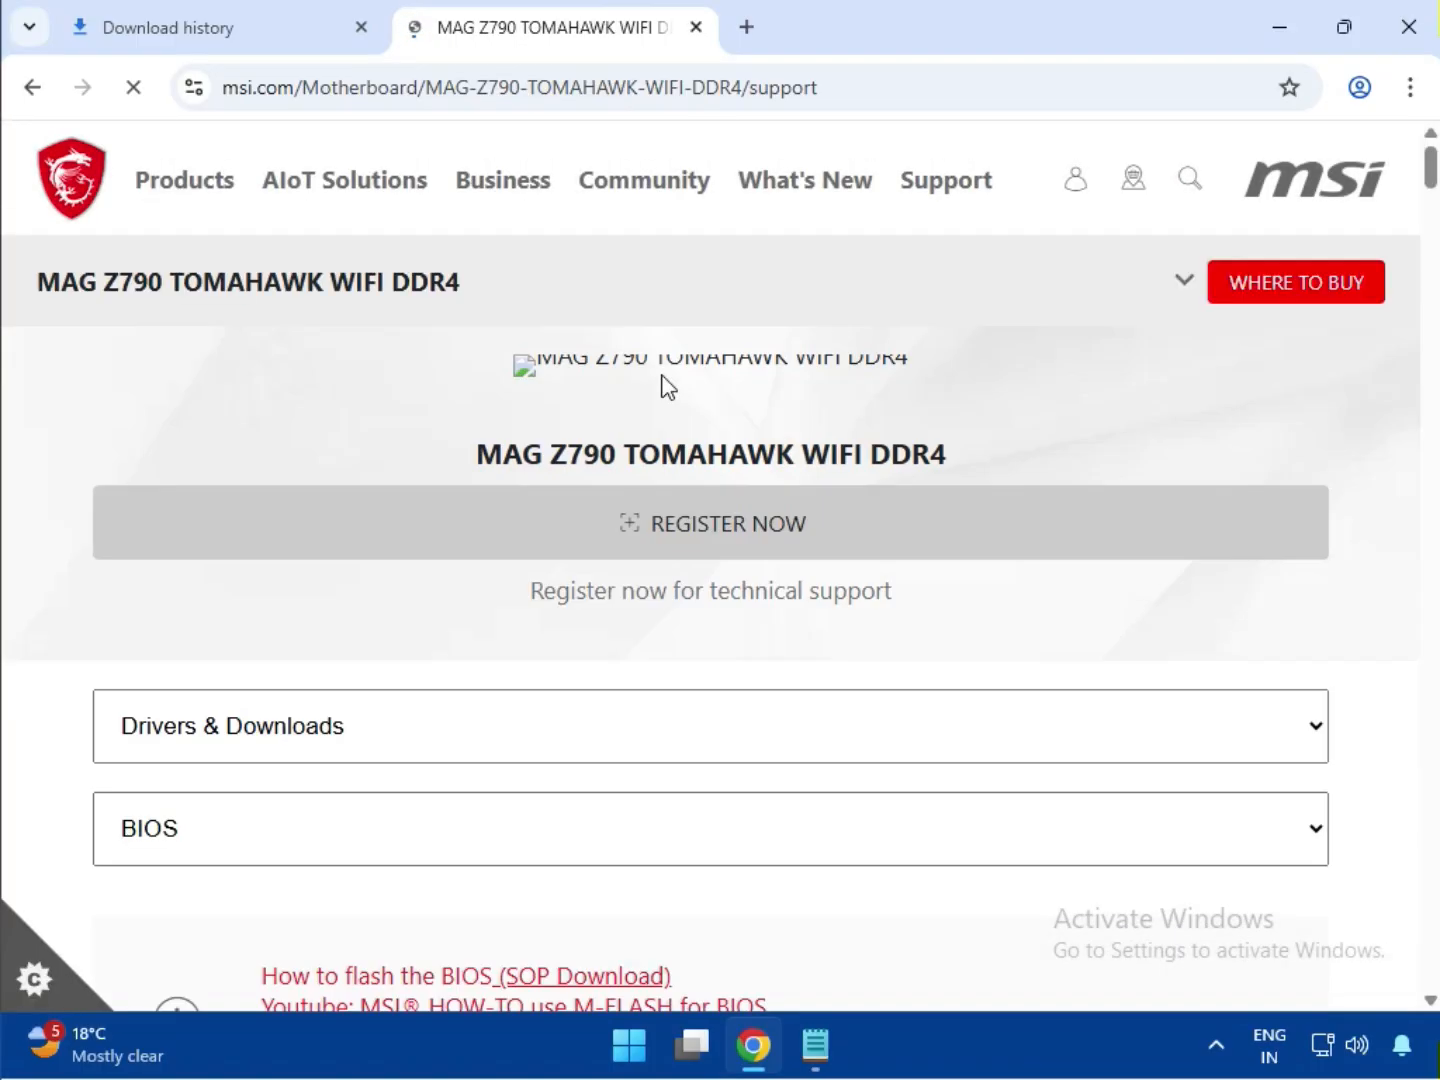
click(450, 739)
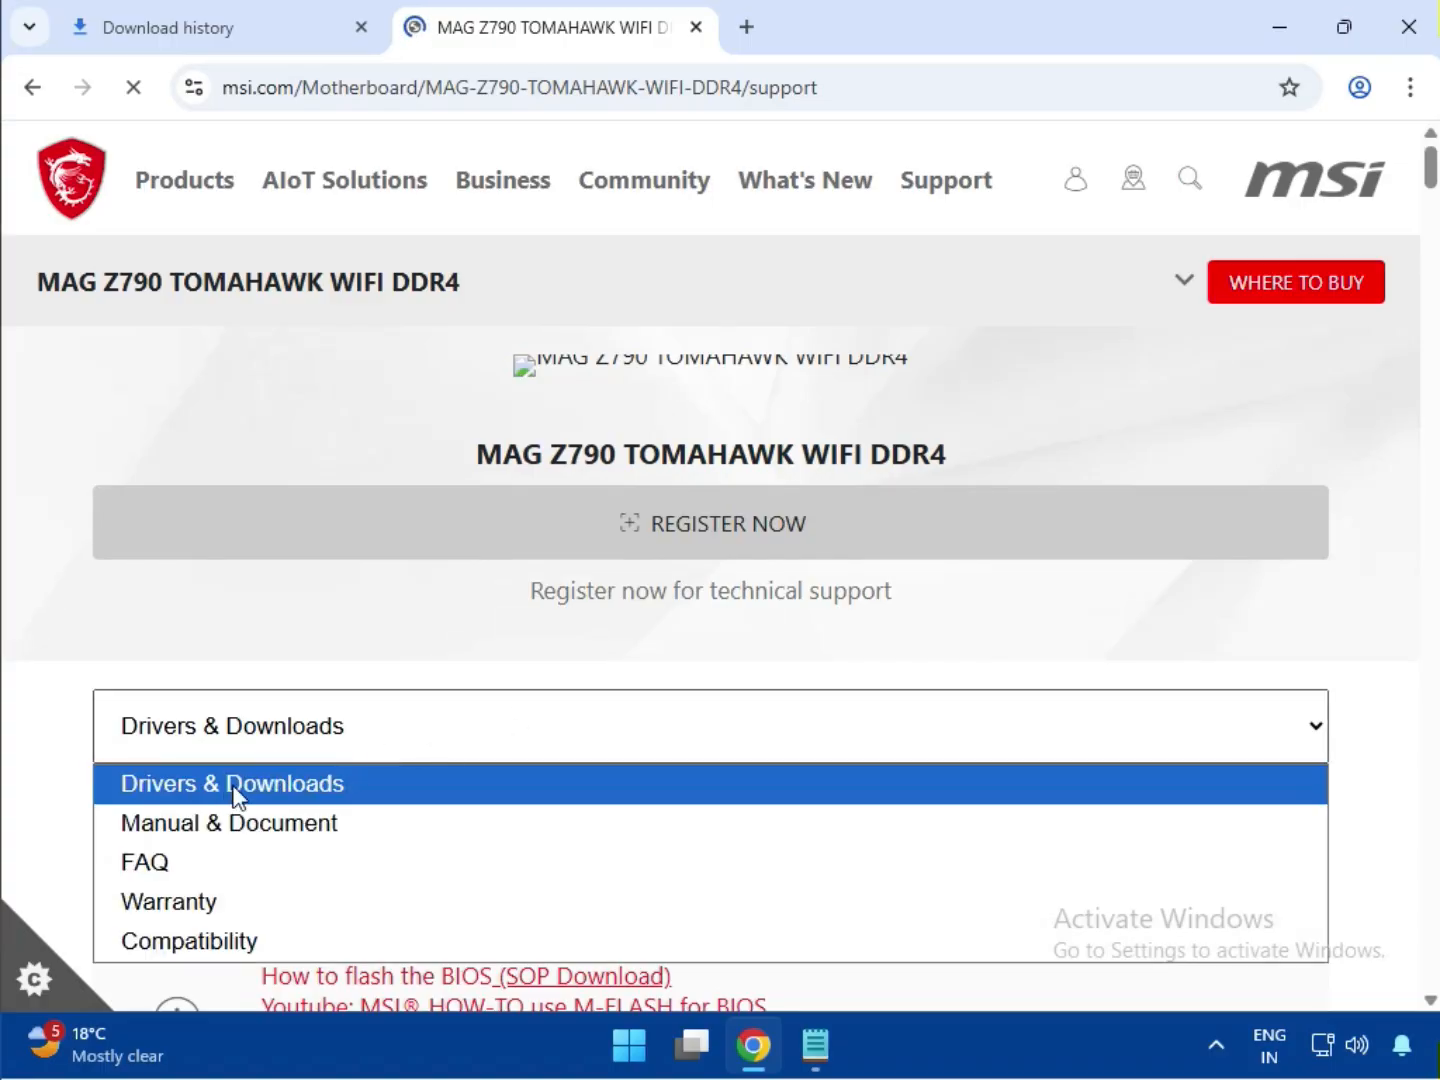
click(233, 789)
Step: Show the motherboard's Driver downloads with Win11 64 as the operating system
scroll(465, 760, down, 4)
click(205, 430)
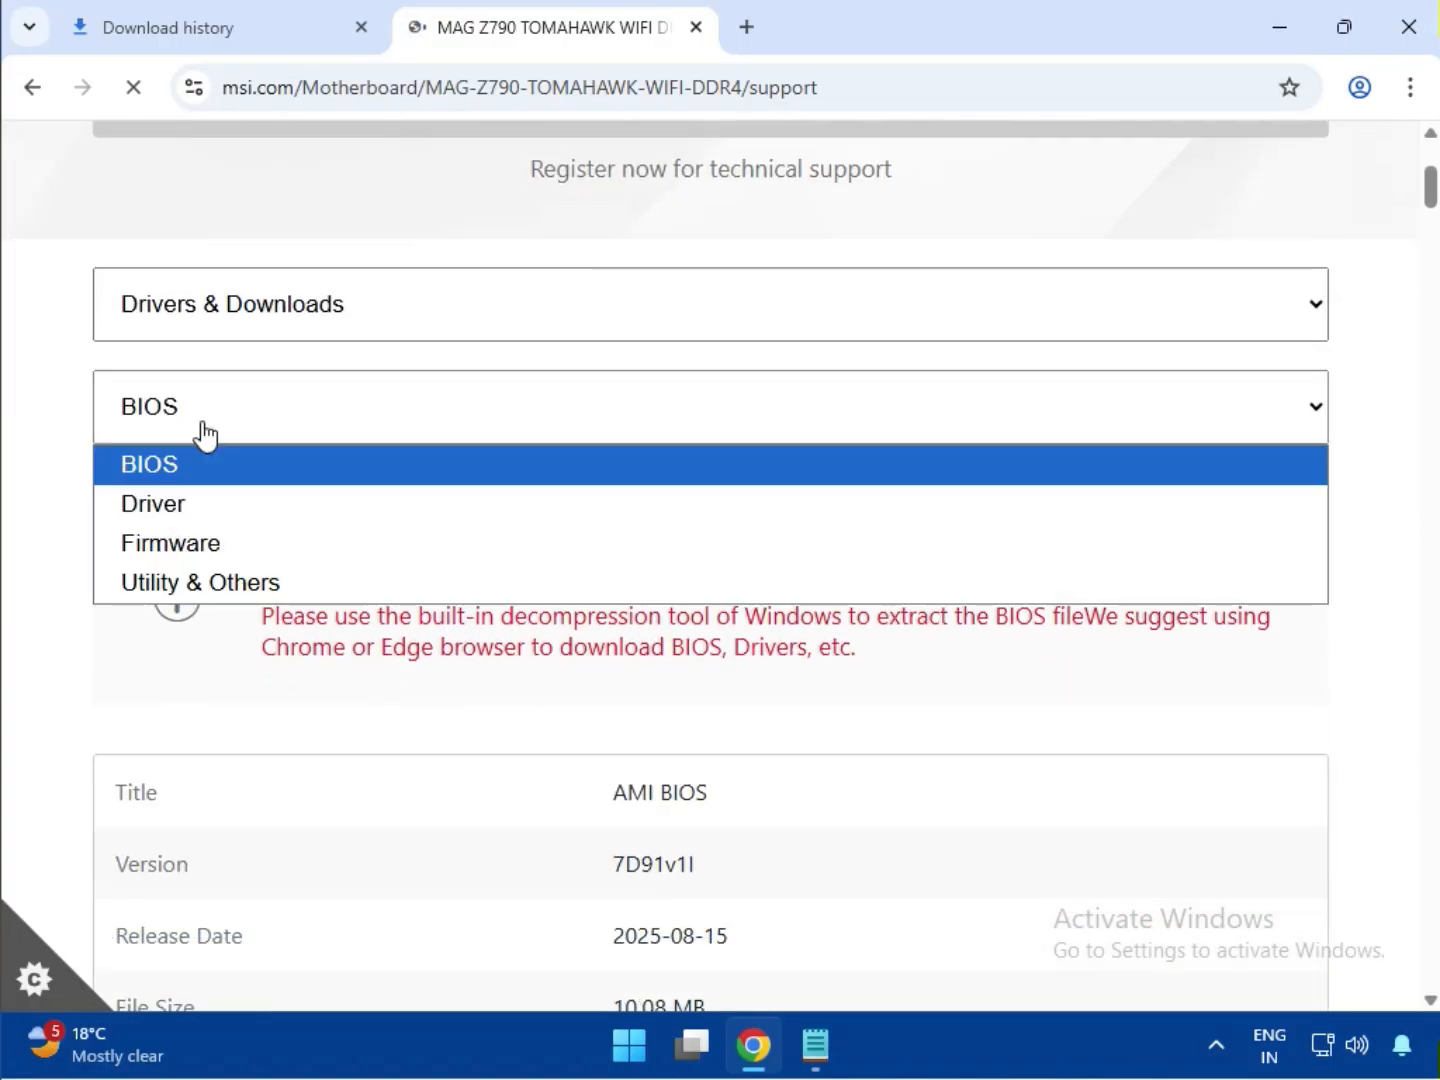
click(177, 503)
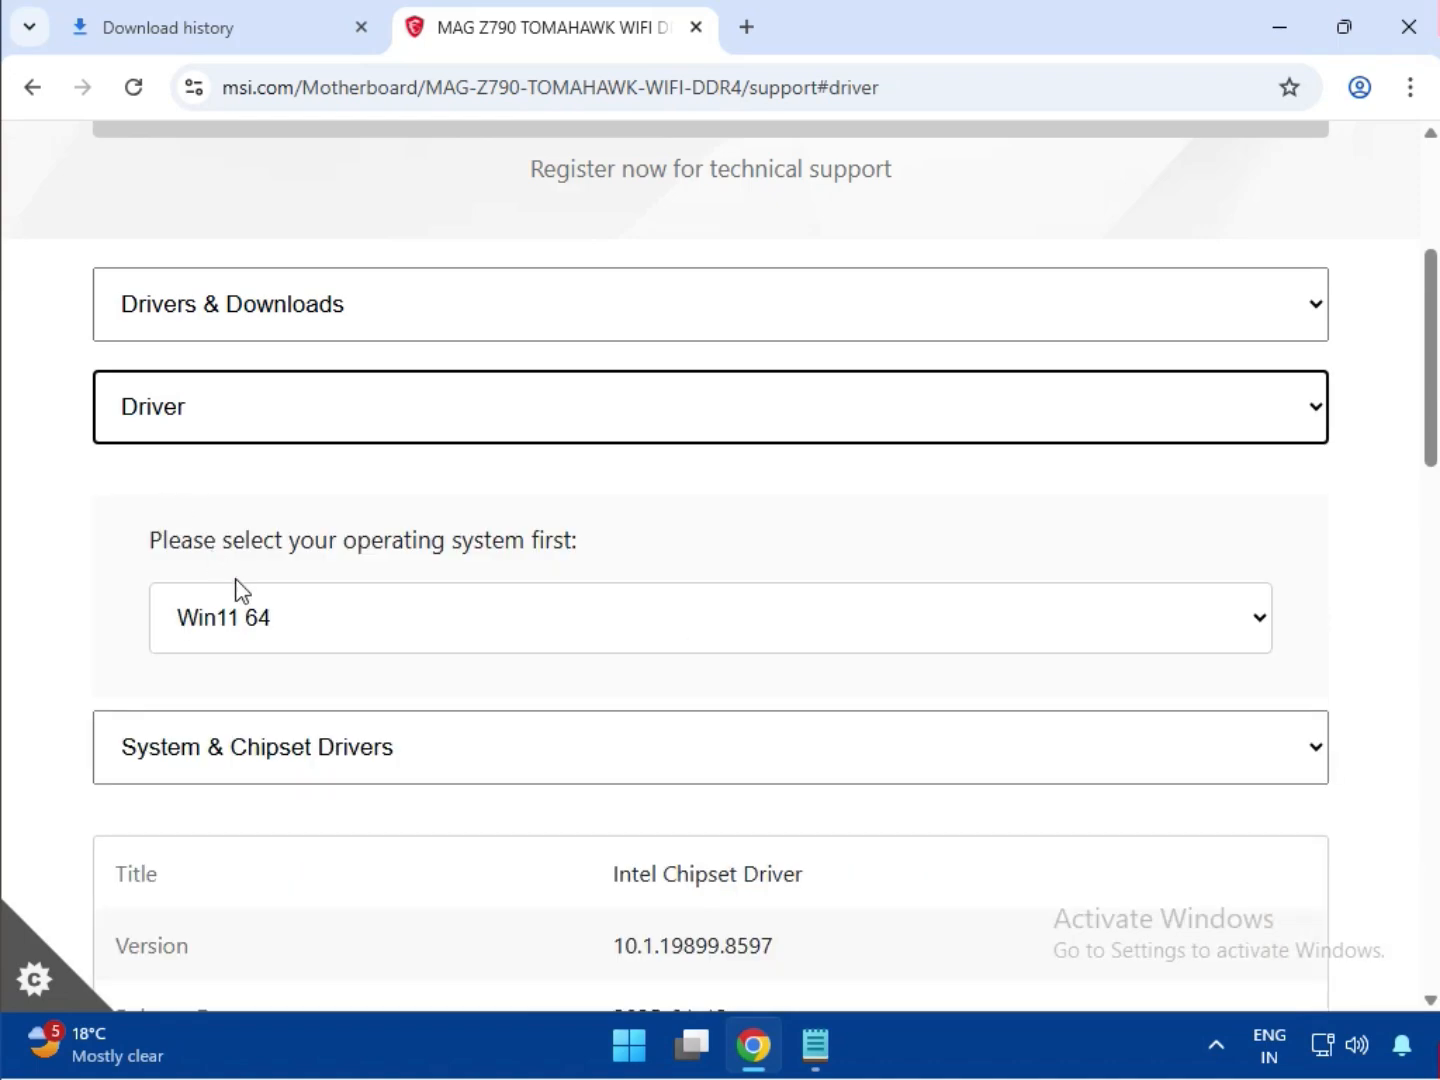
click(301, 634)
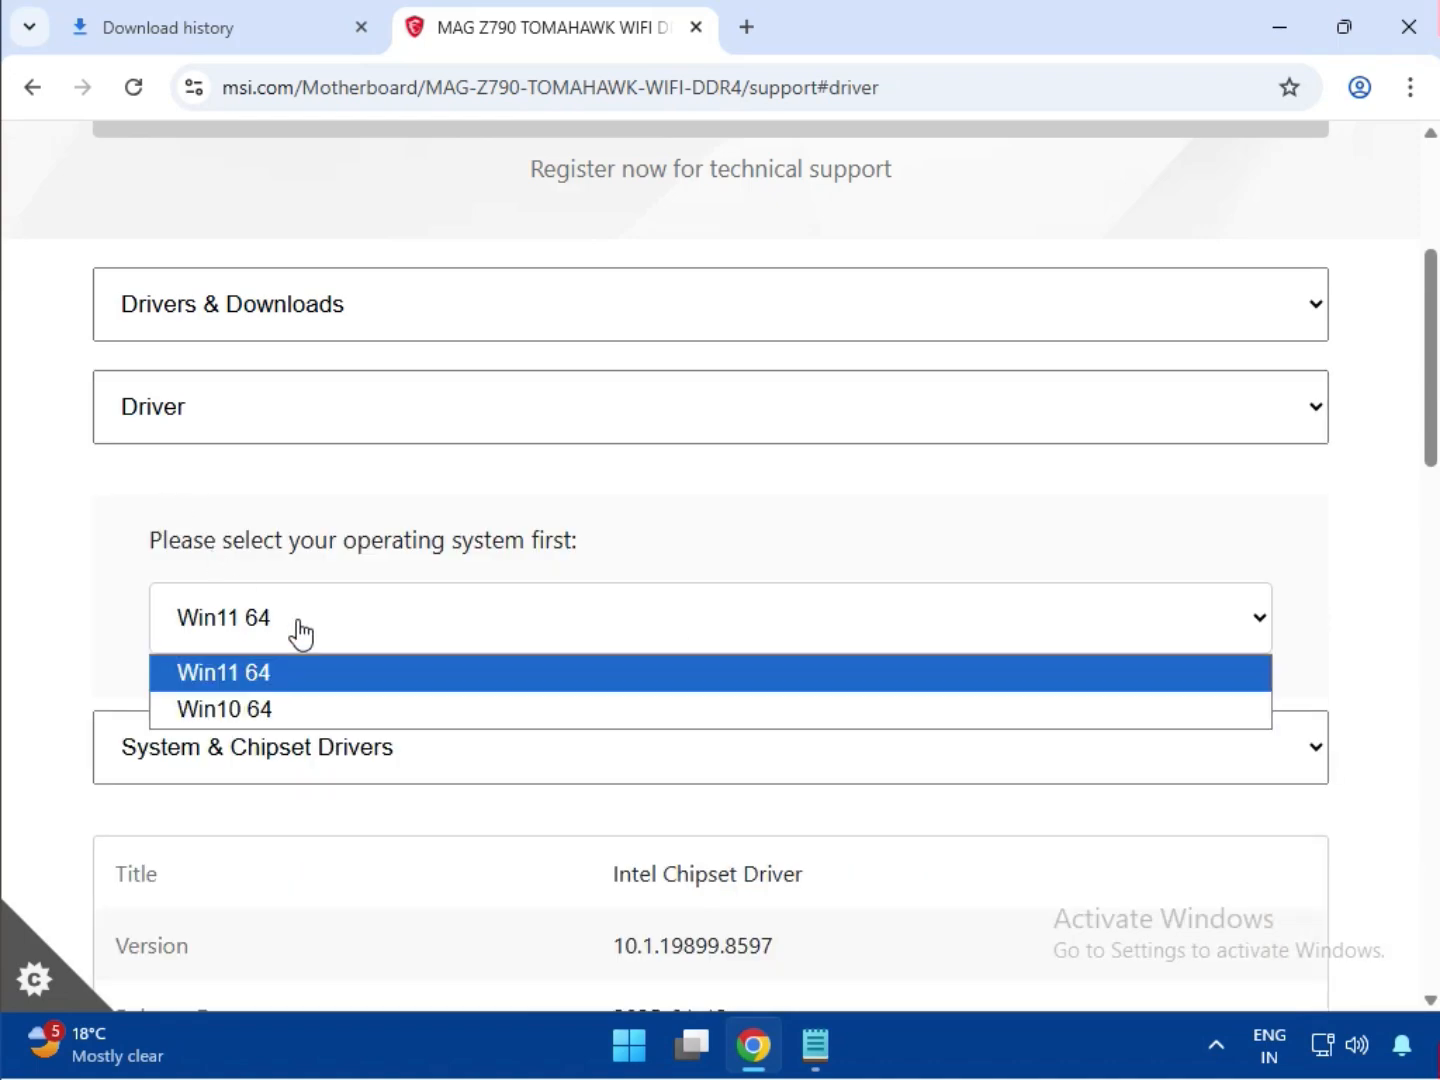
click(278, 689)
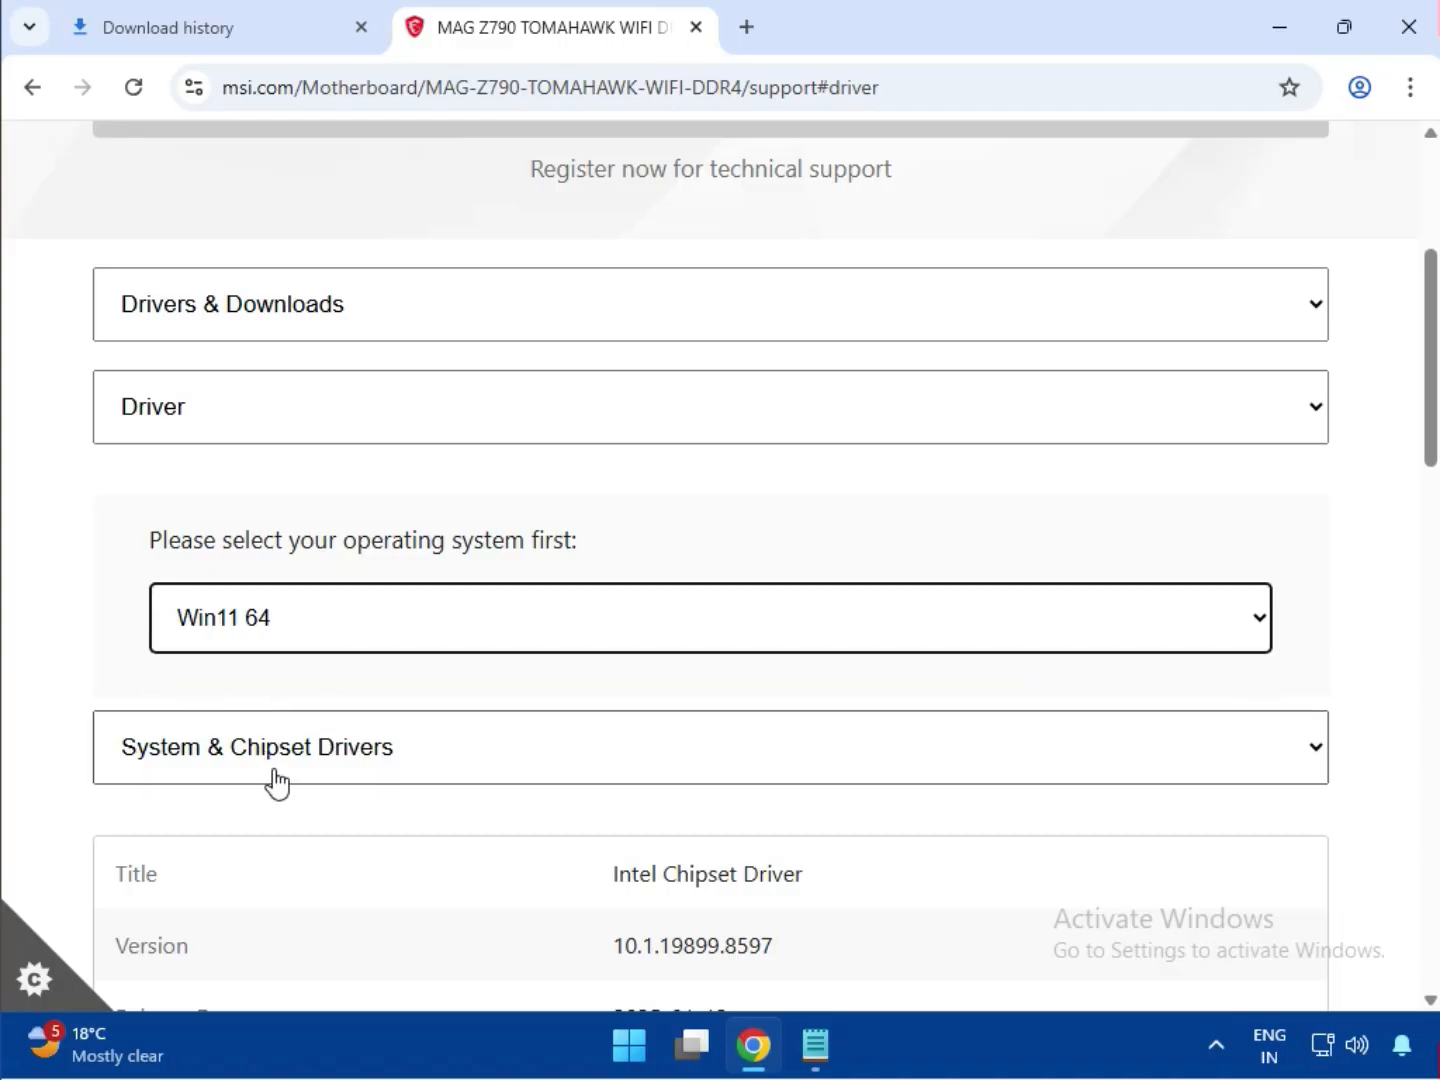
Step: Download the Intel Chipset Driver from System & Chipset Drivers and return to the driver page
scroll(277, 786, down, 2)
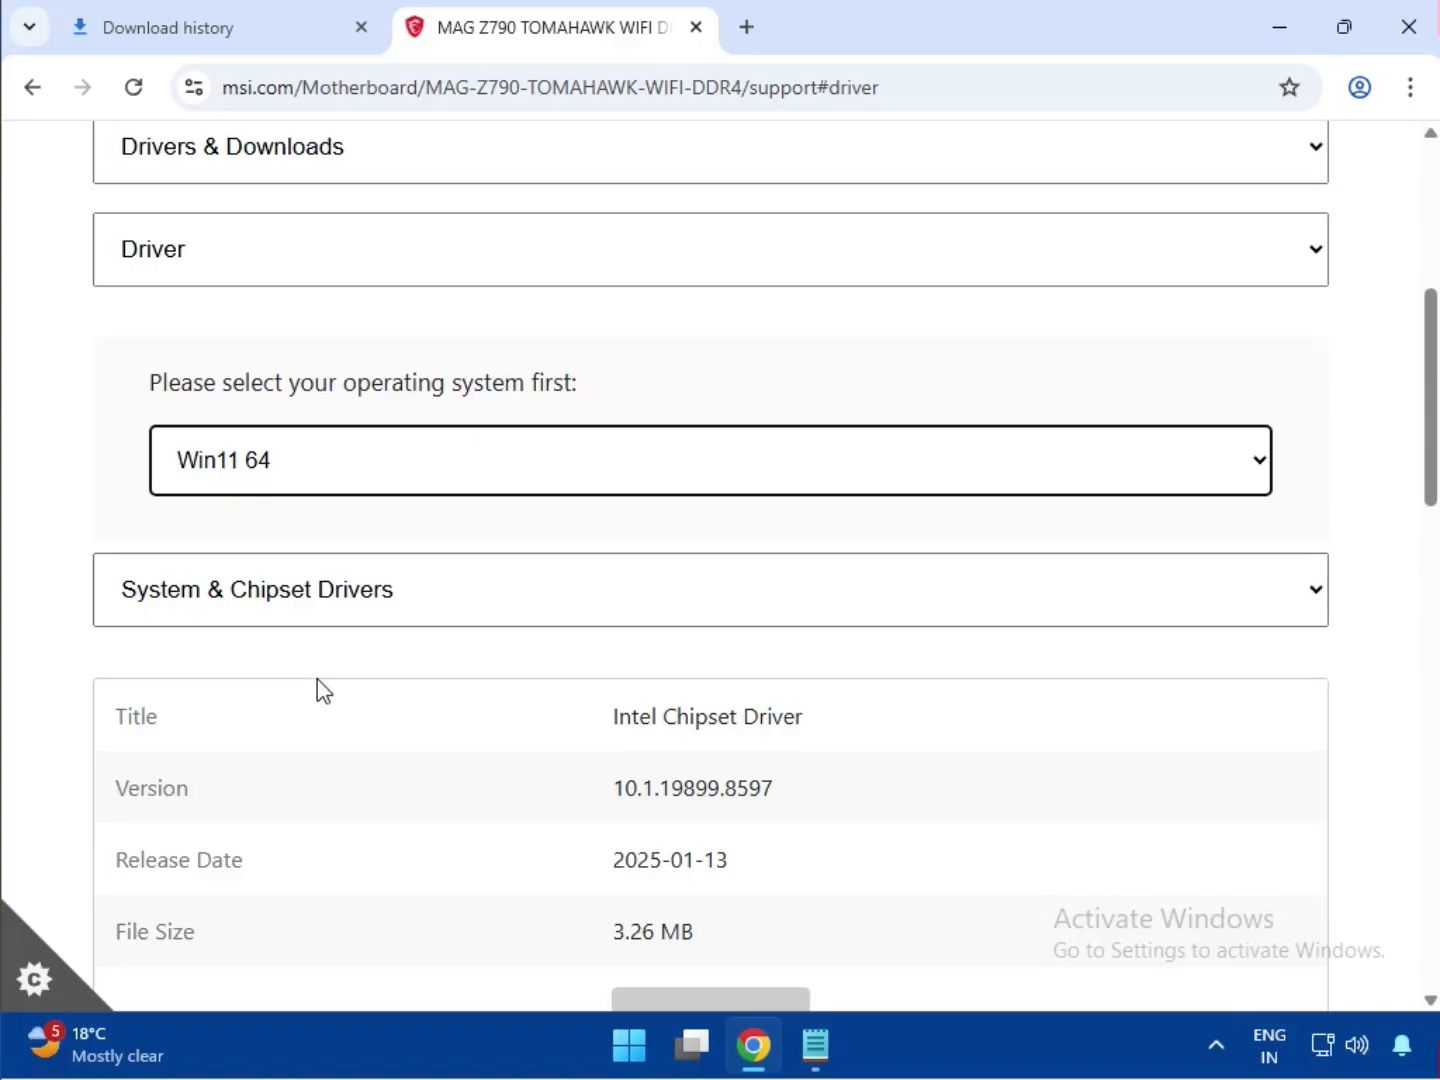
scroll(318, 680, down, 1)
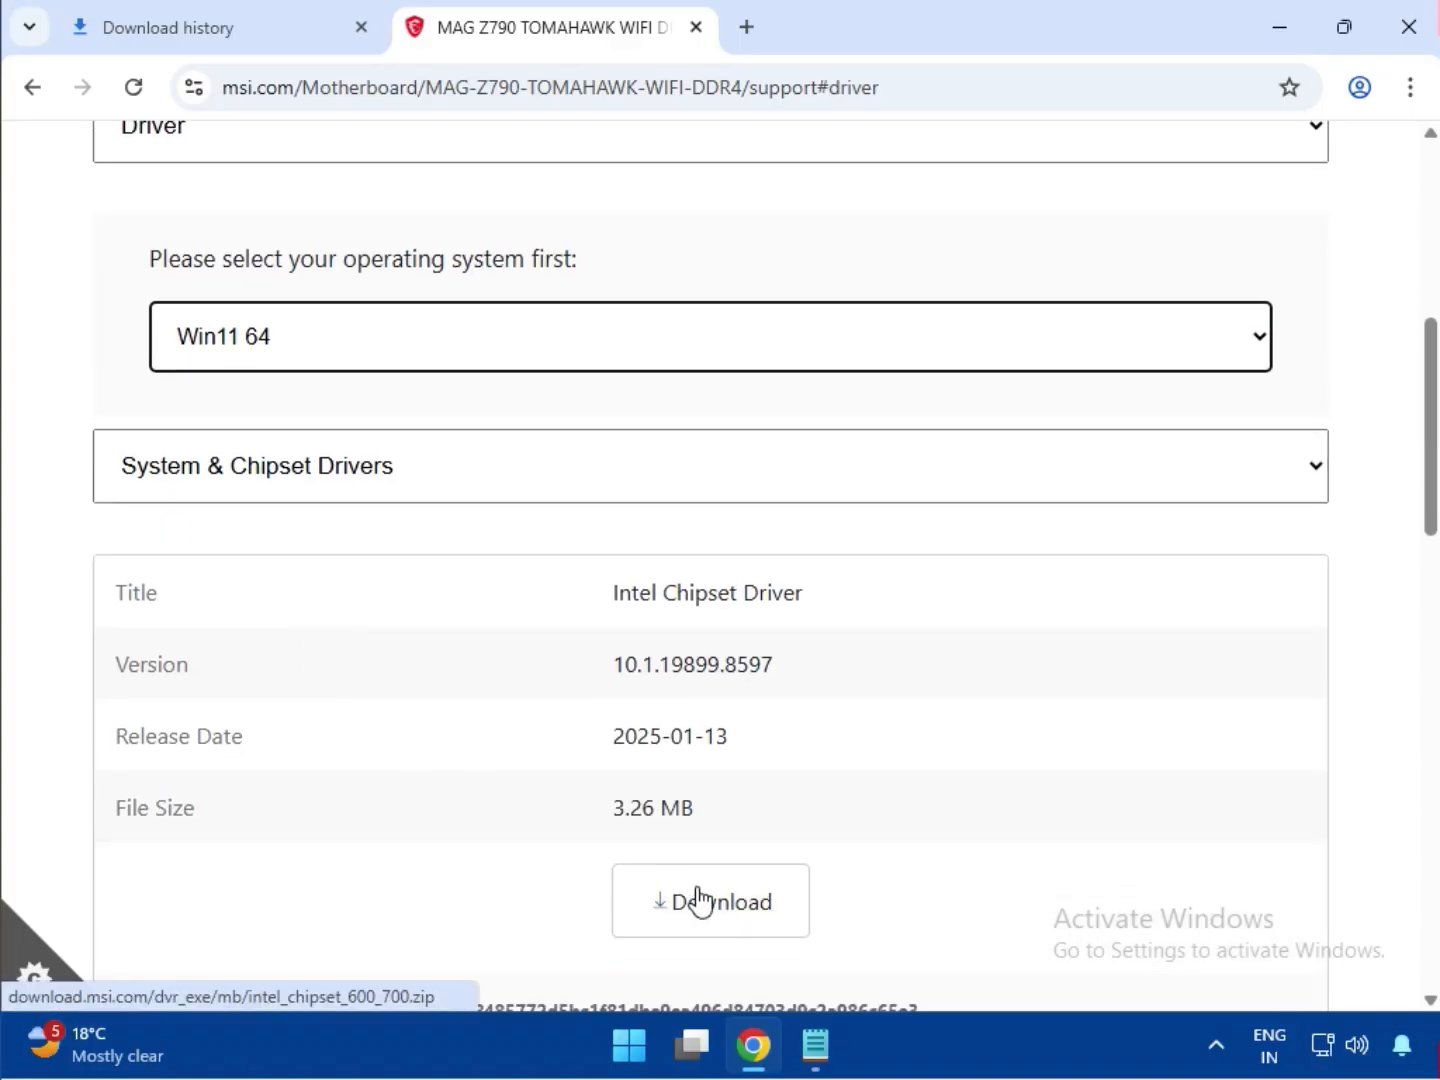
scroll(700, 900, down, 1)
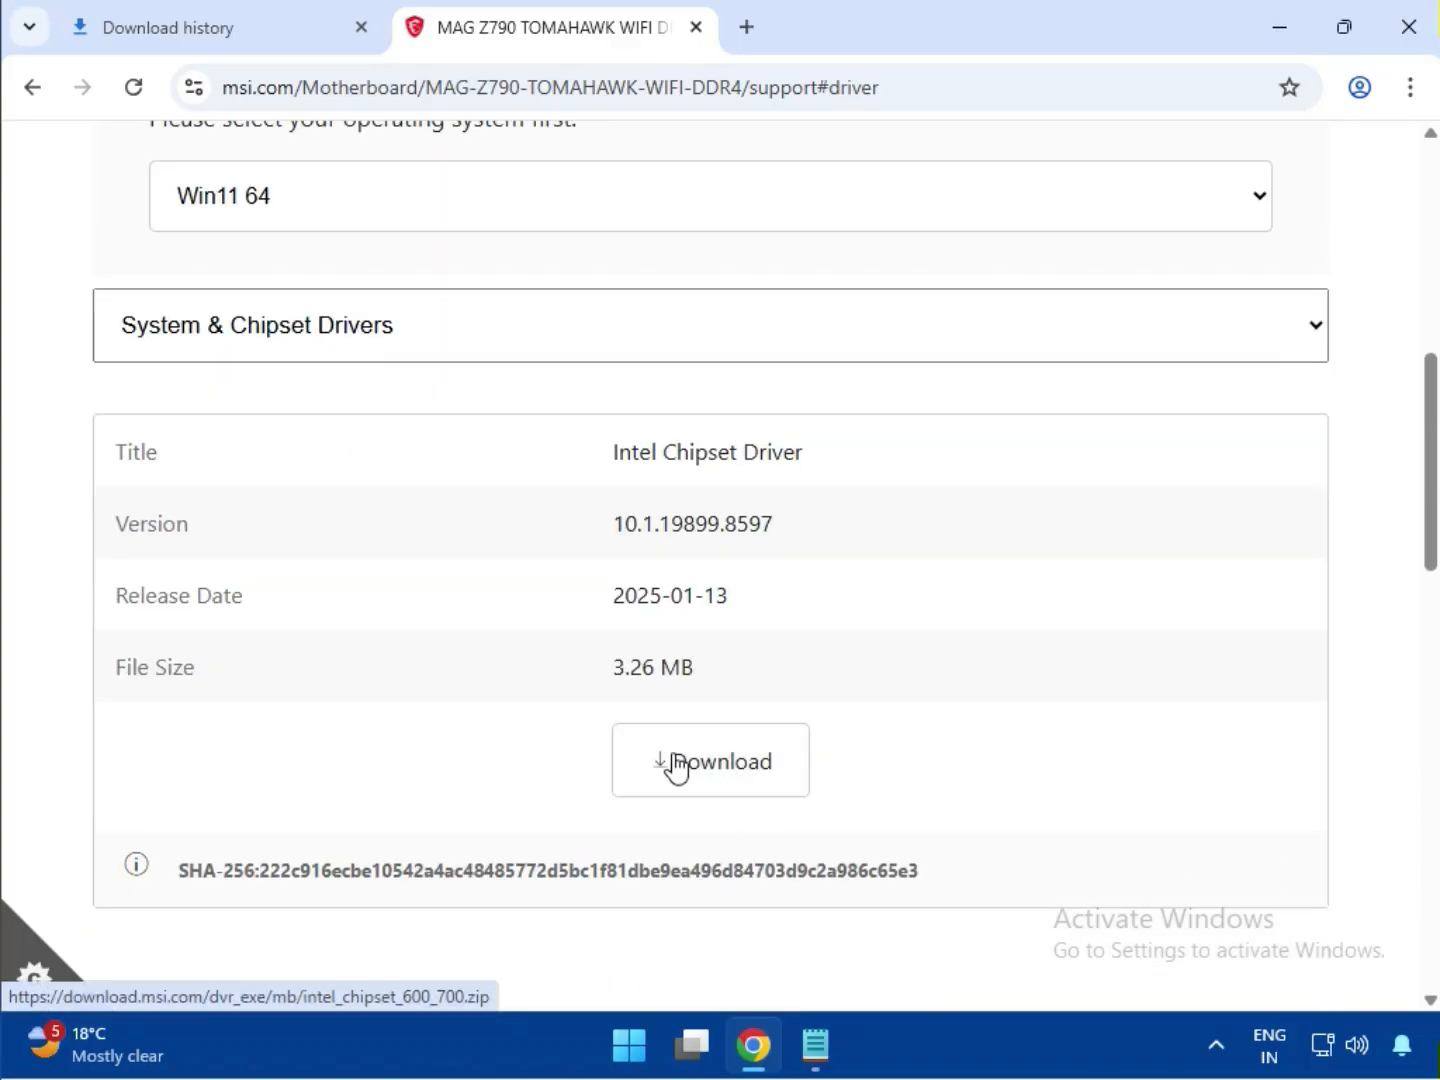
click(677, 766)
click(363, 813)
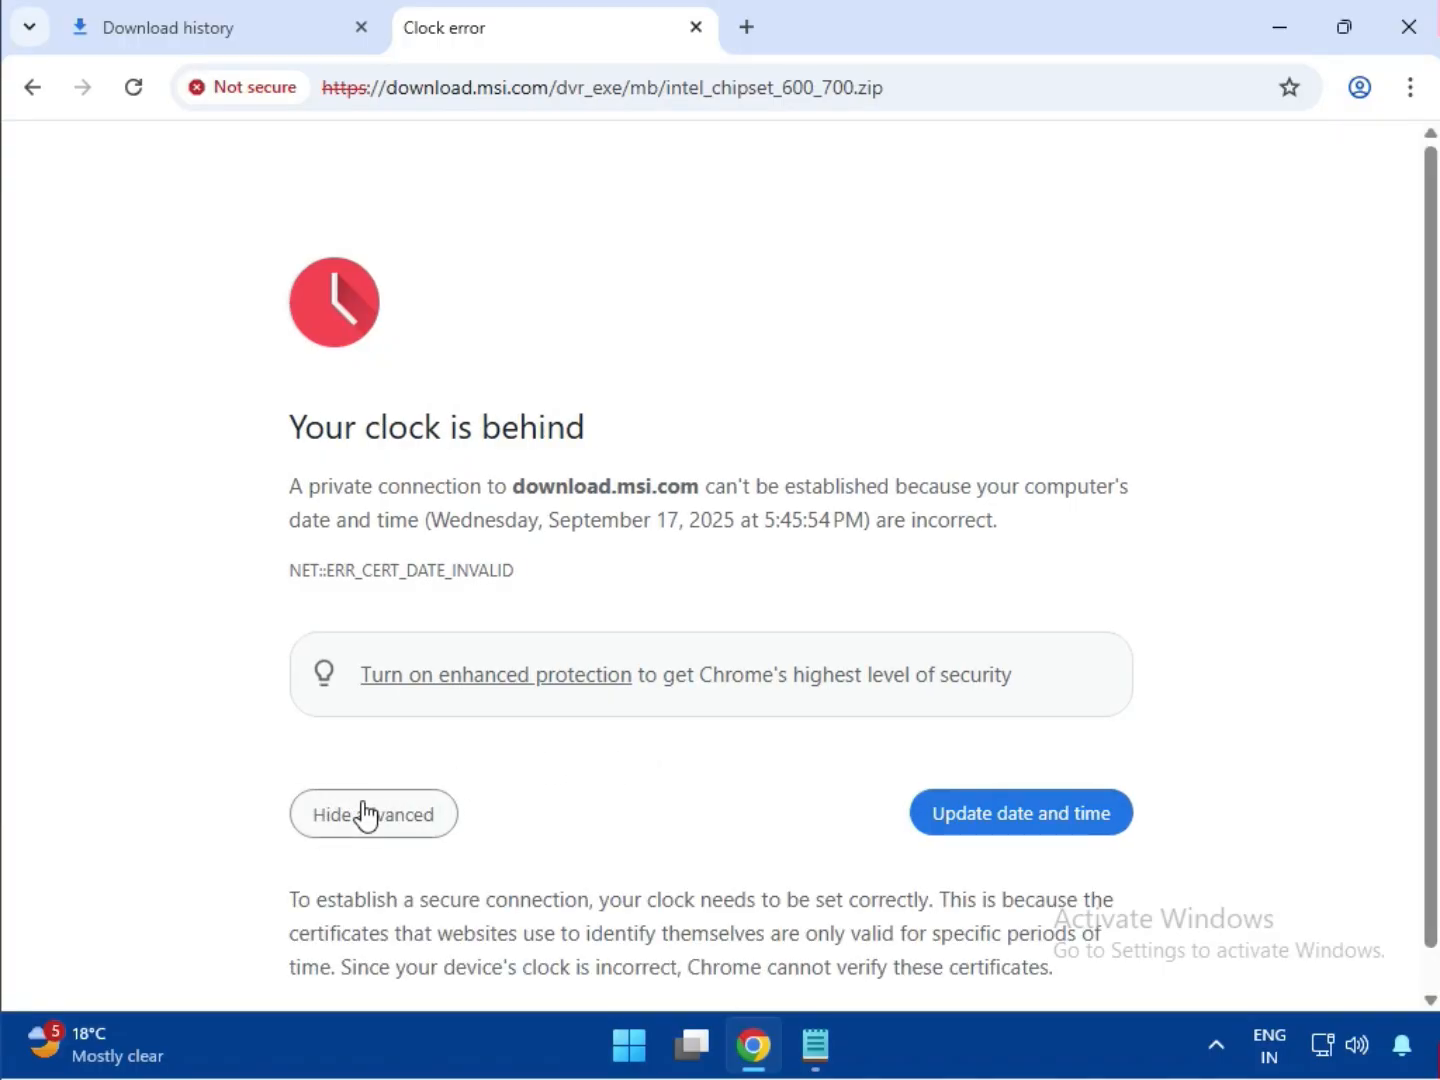
scroll(668, 888, down, 1)
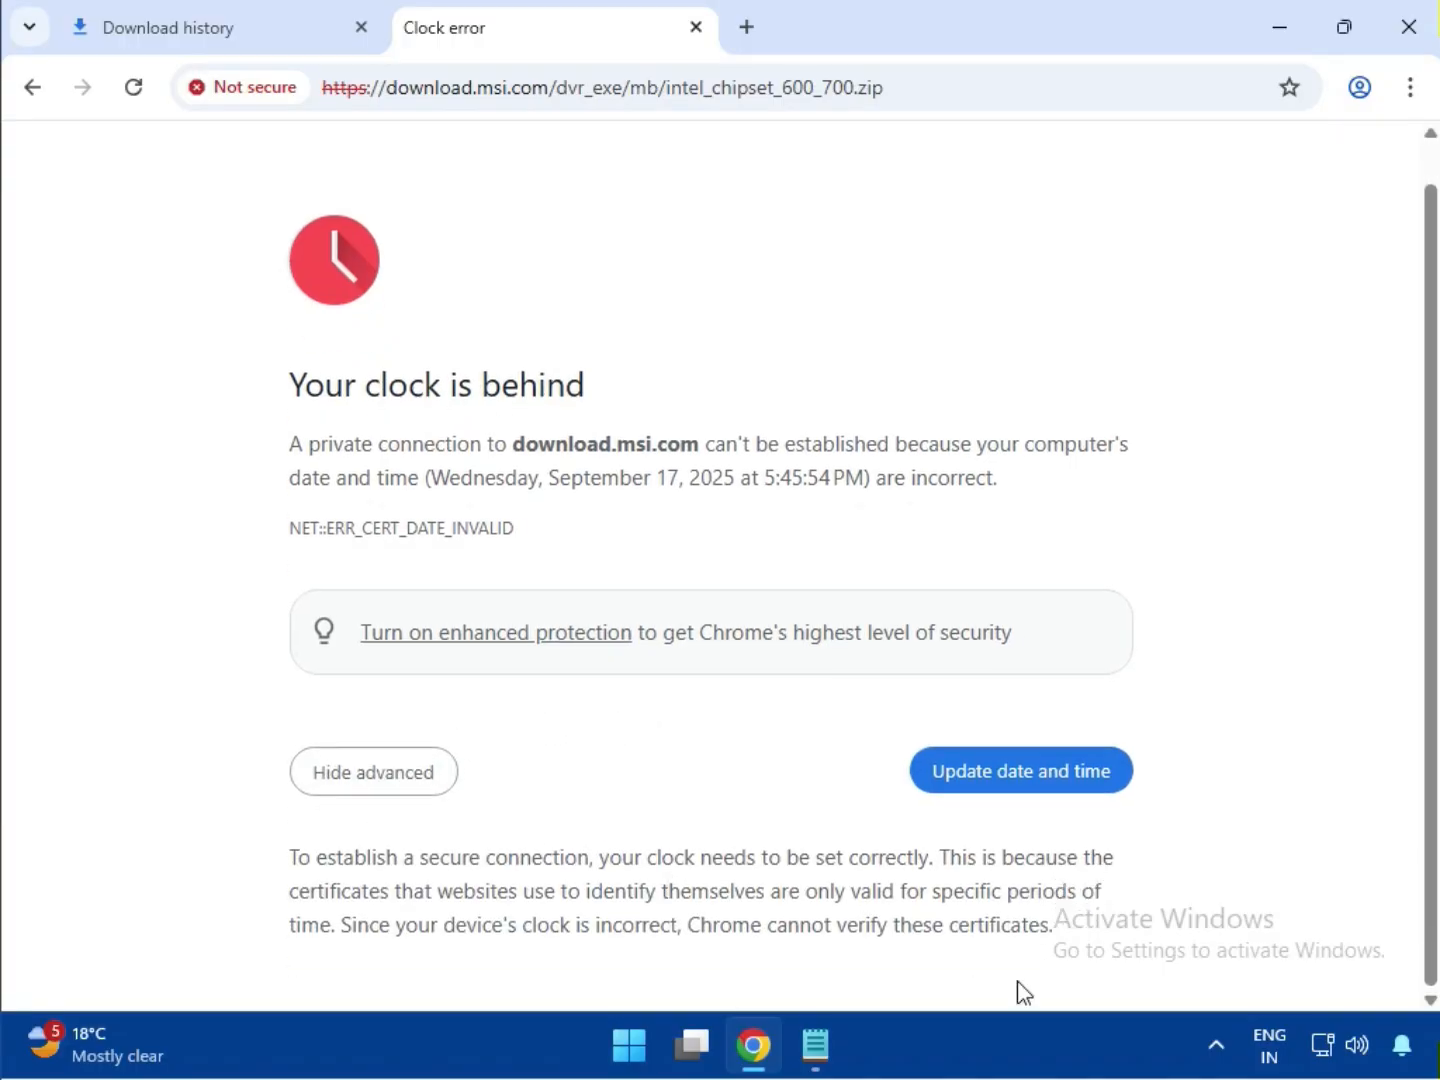
key(alt+Left)
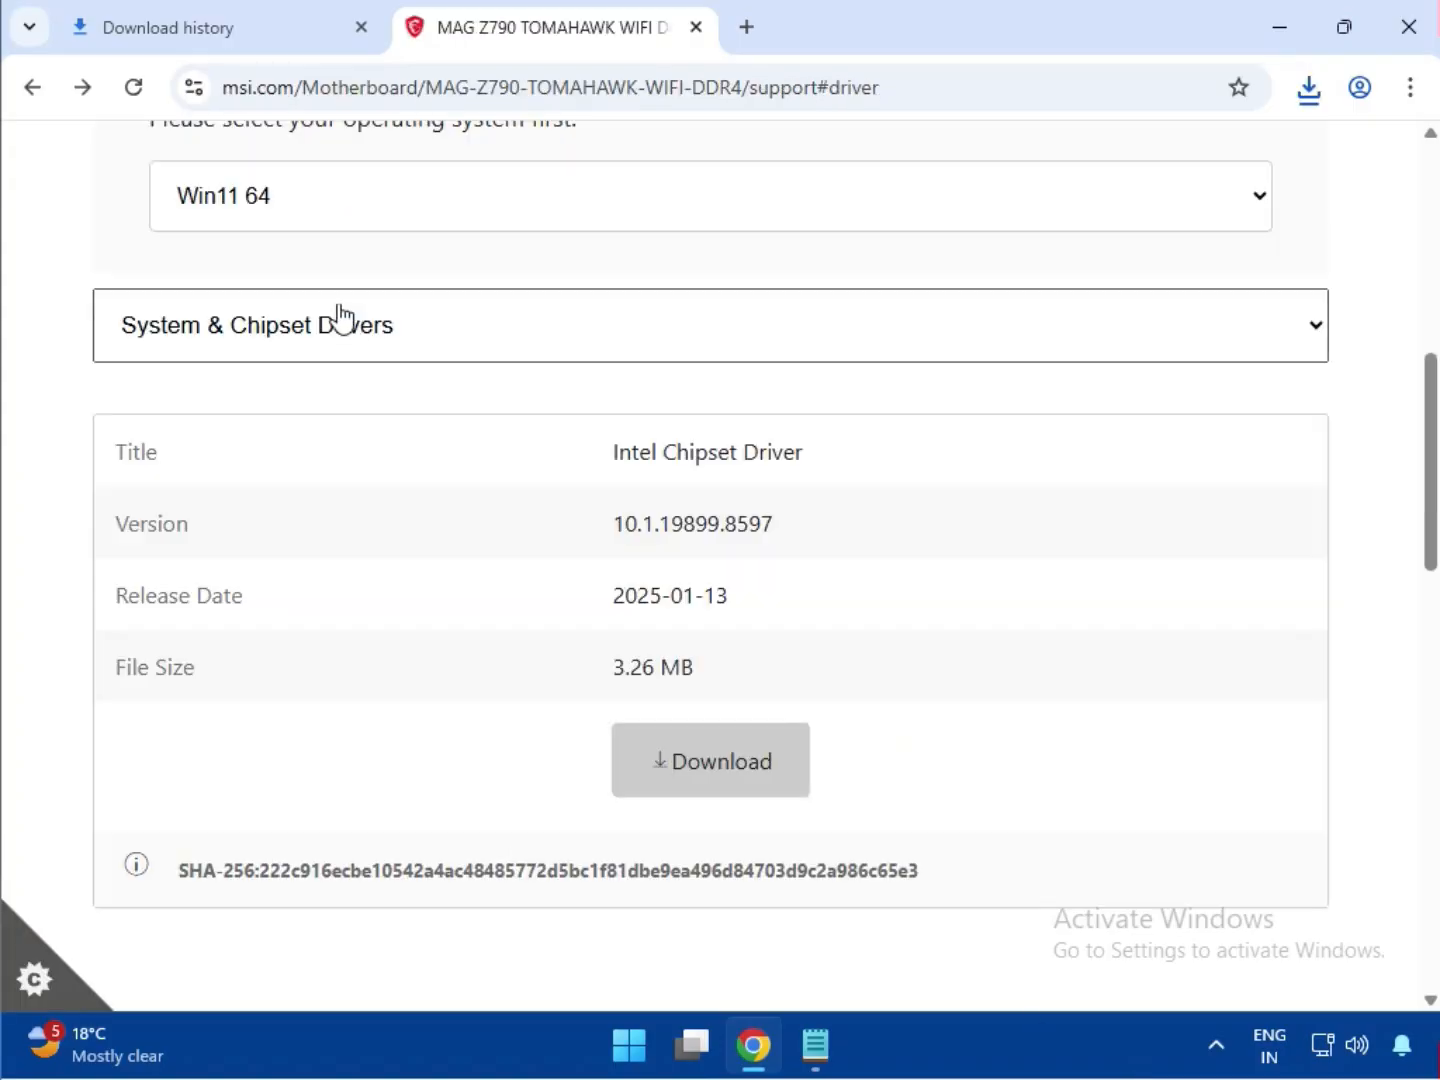
Step: Switch to On-Board VGA Drivers and download the Intel SVGA Drivers package
click(343, 330)
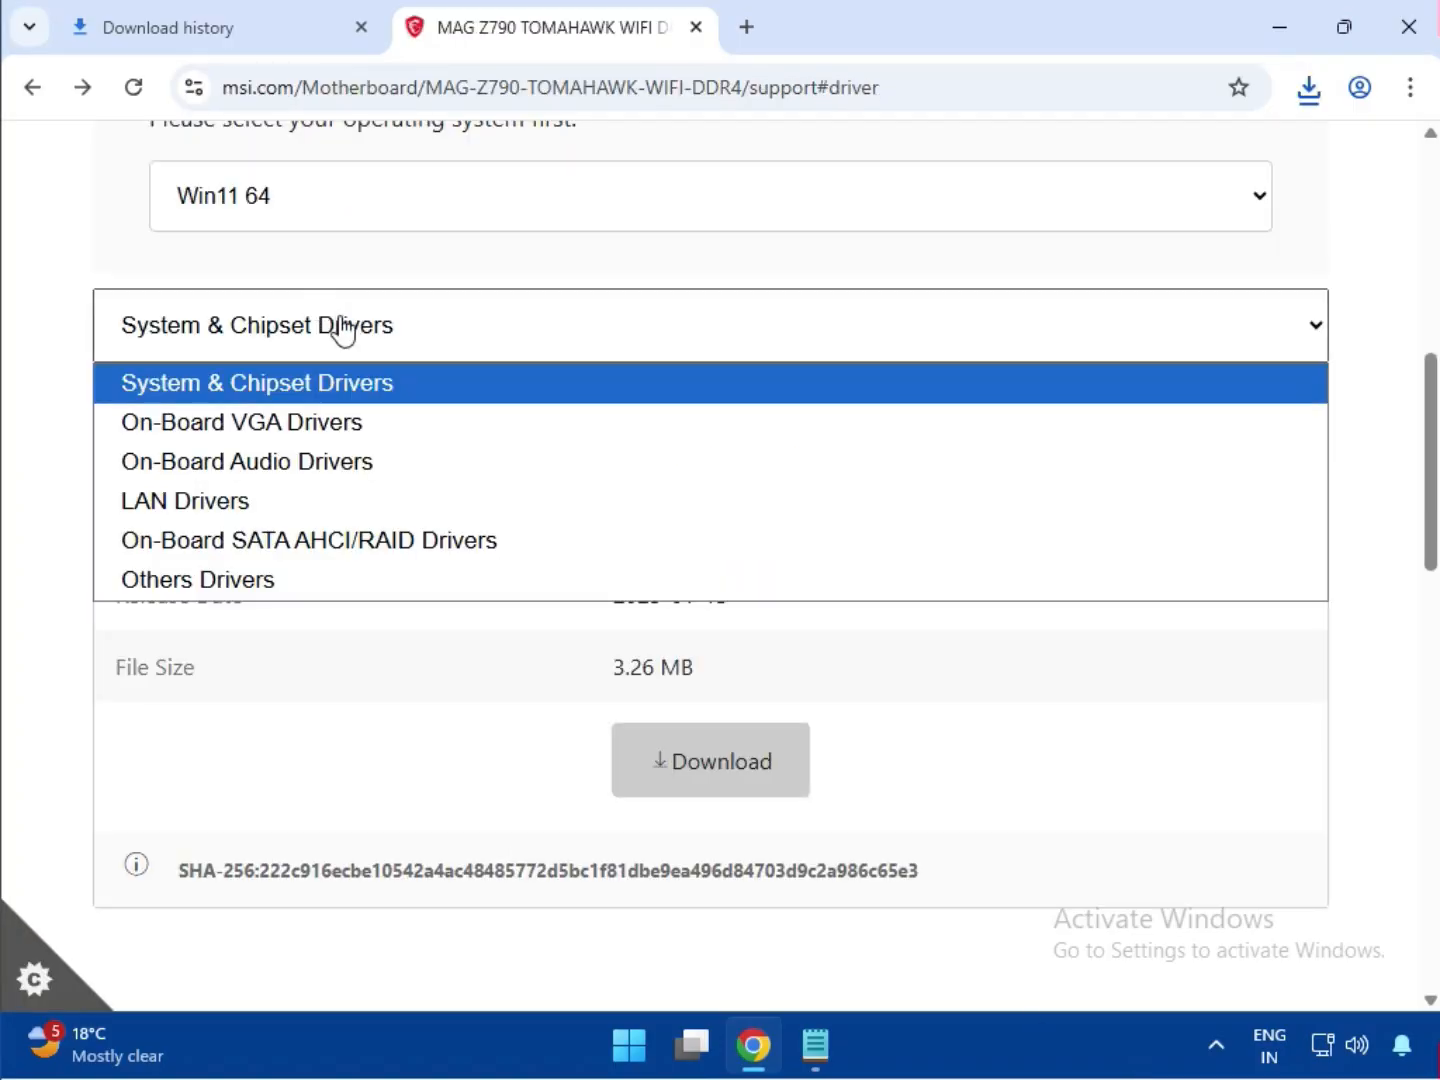
click(293, 425)
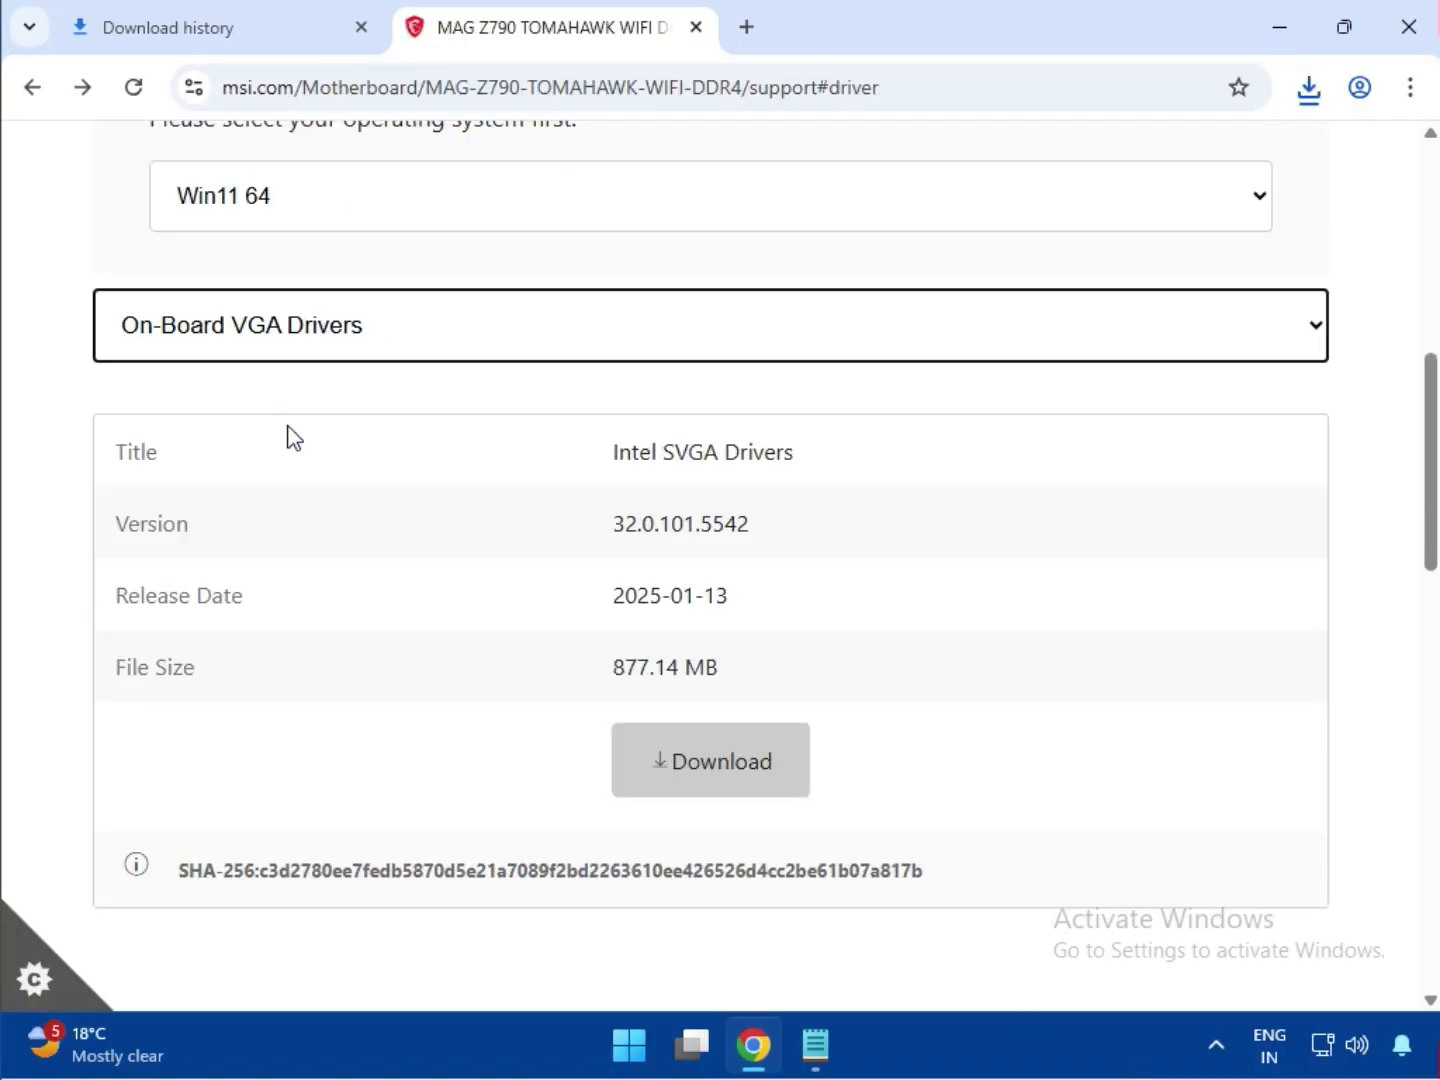
triple_click(627, 454)
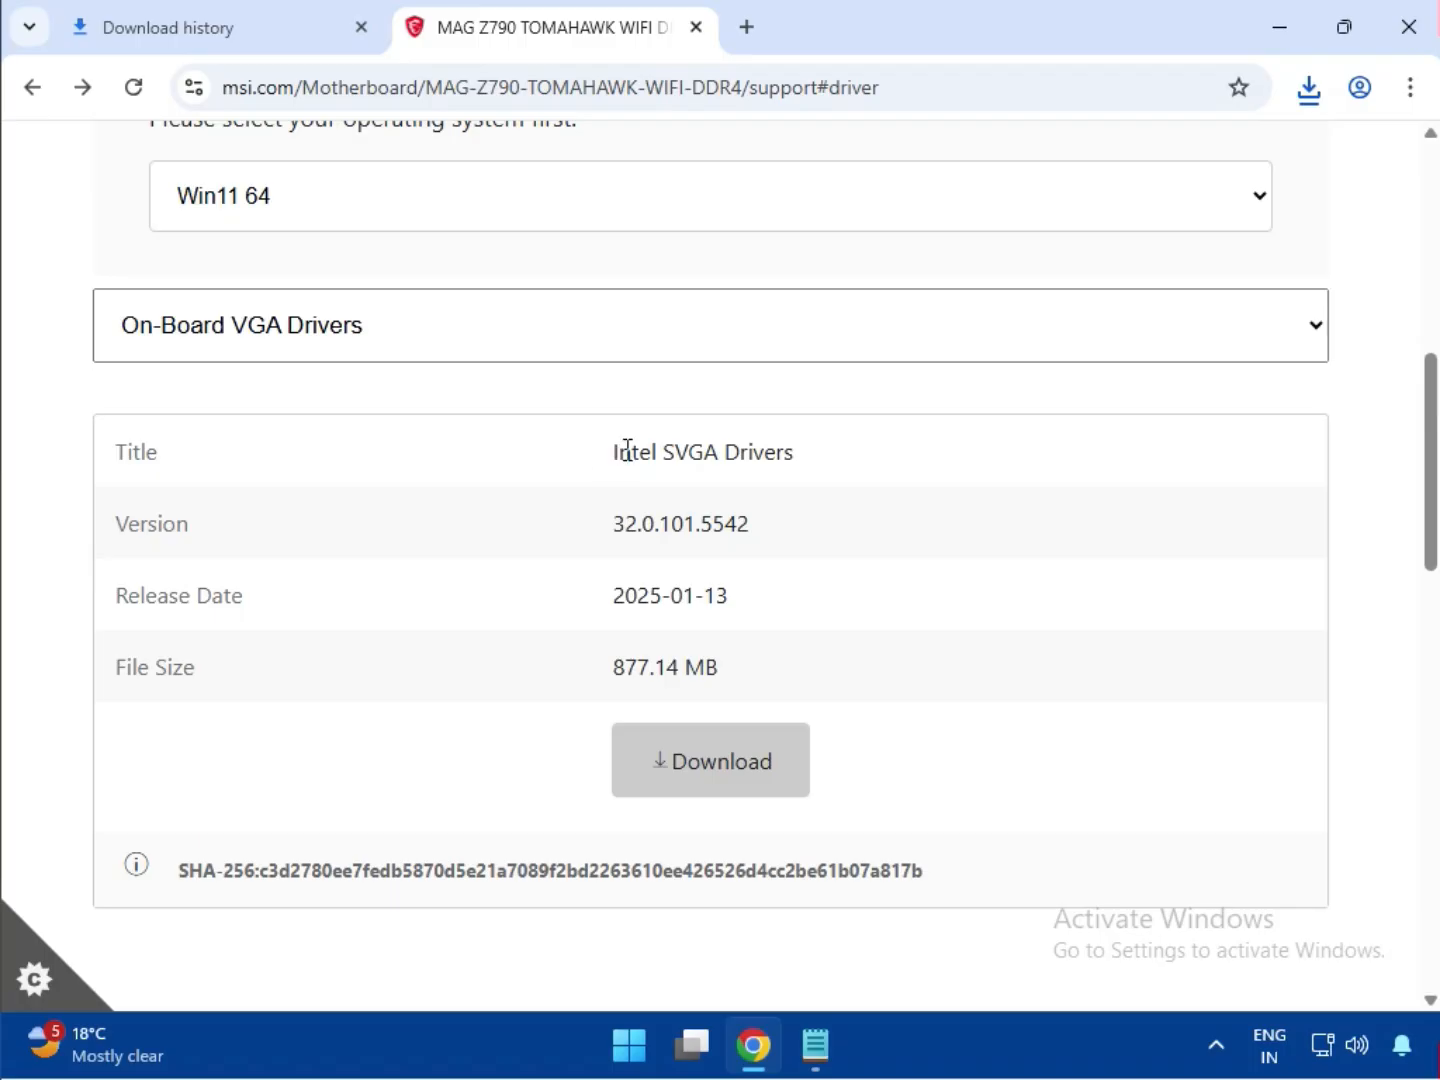
click(741, 759)
scroll(717, 671, down, 4)
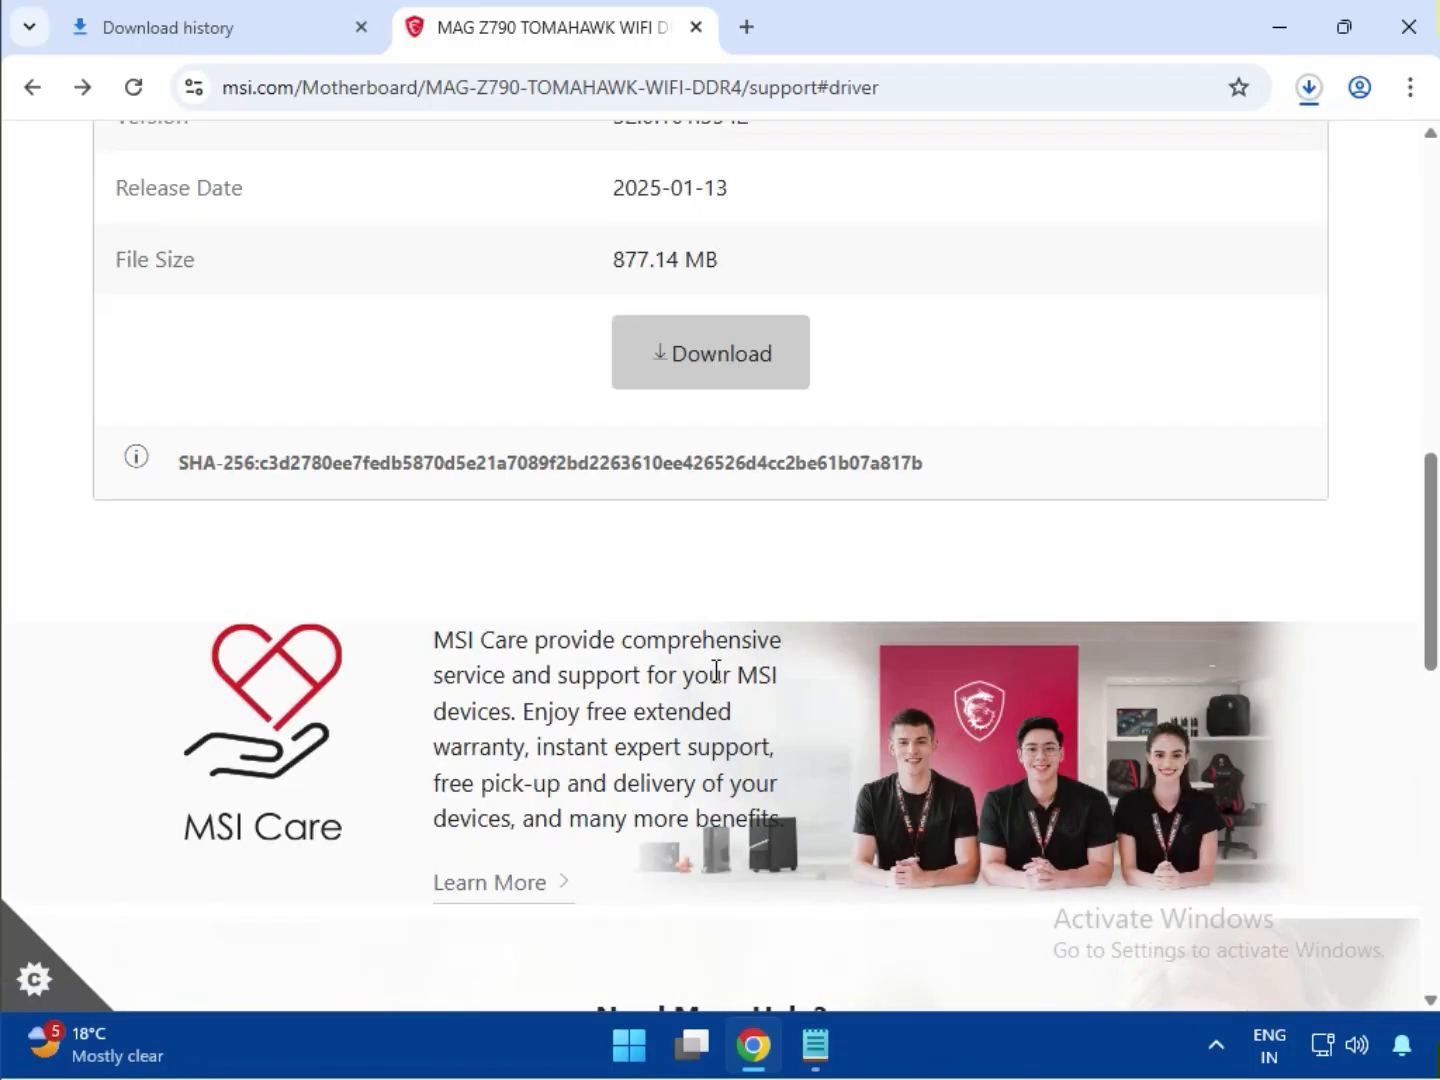
Step: Switch to On-Board Audio Drivers and download the Realtek HD Universal Driver
scroll(352, 302, up, 4)
click(351, 301)
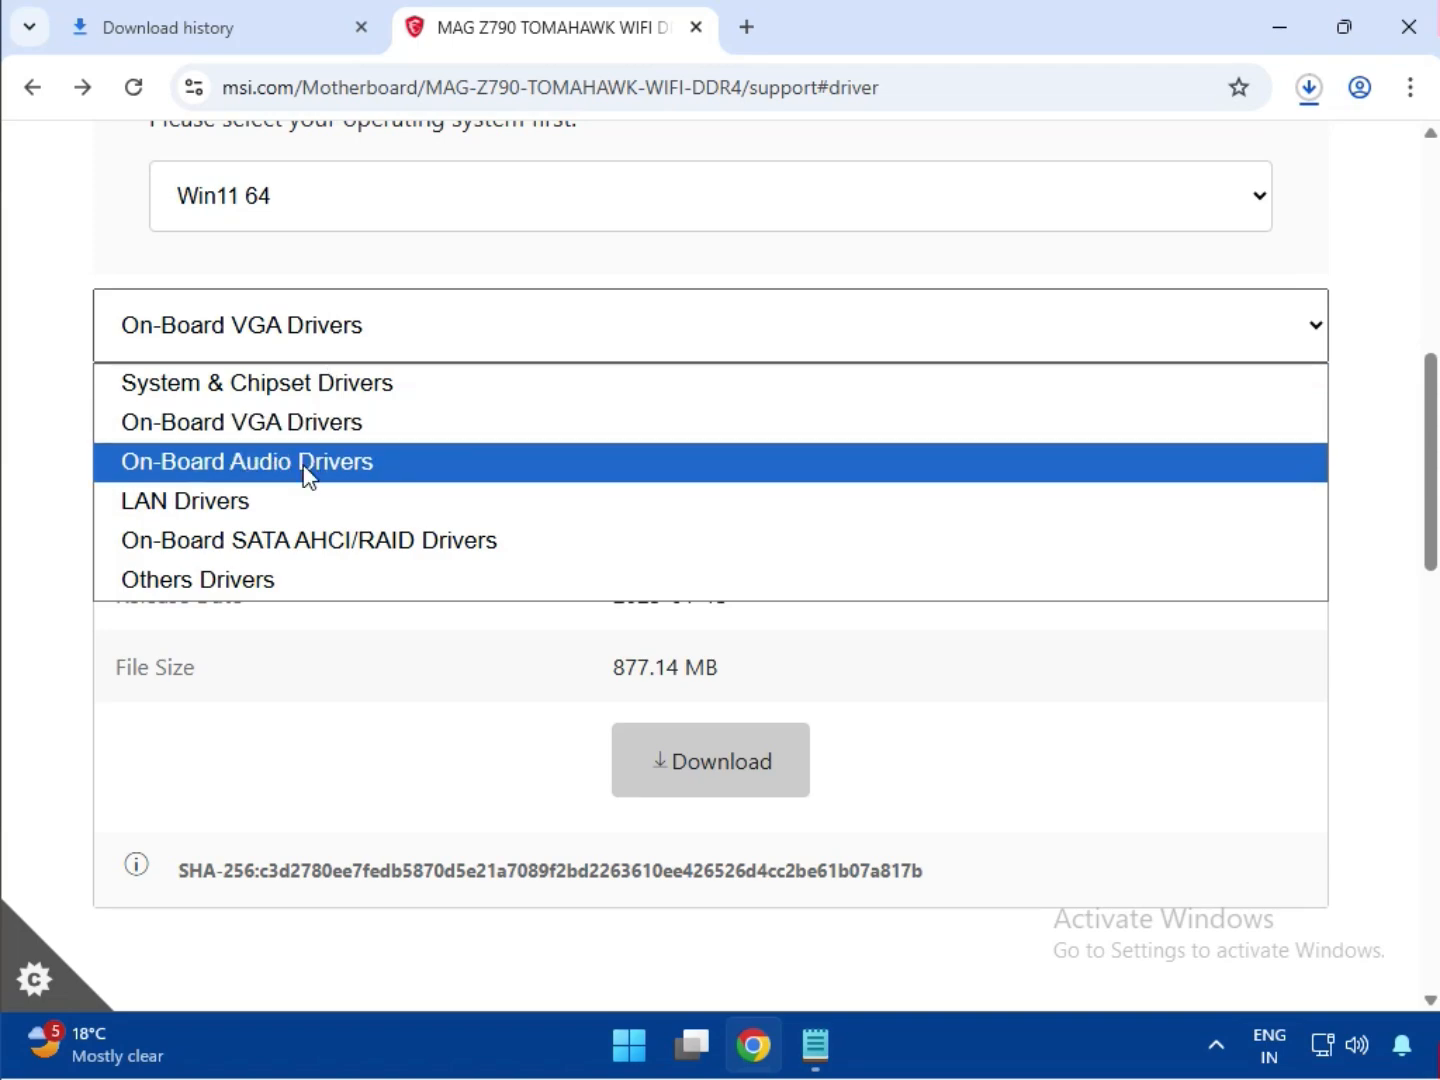
click(308, 467)
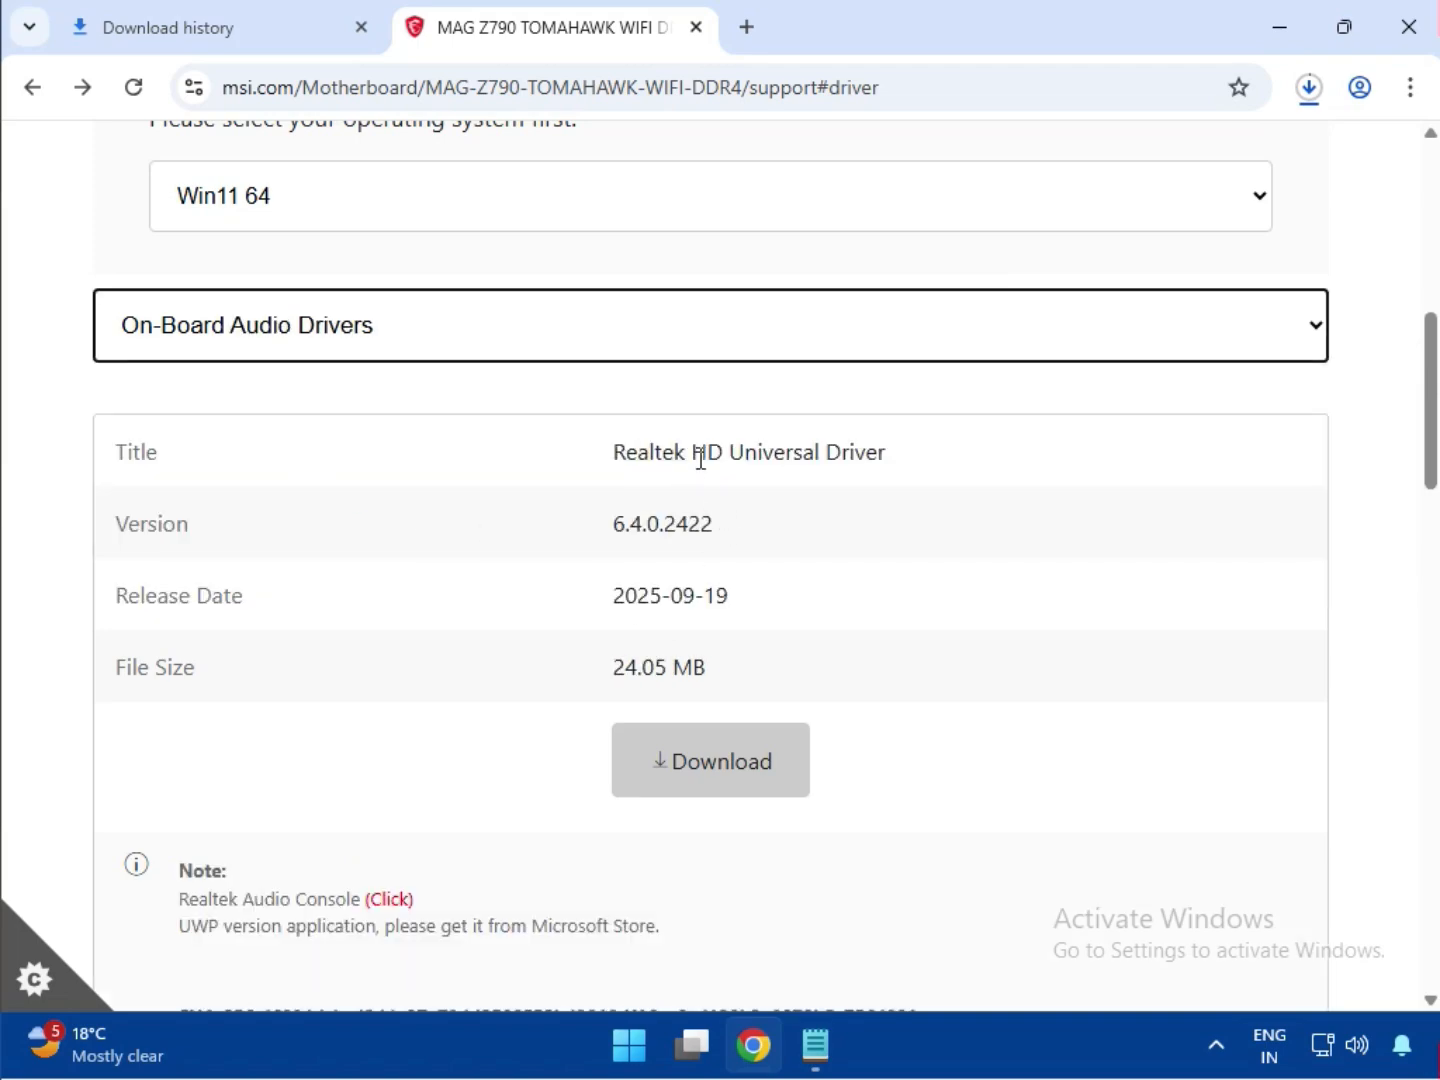
drag(700, 458, 840, 455)
click(735, 781)
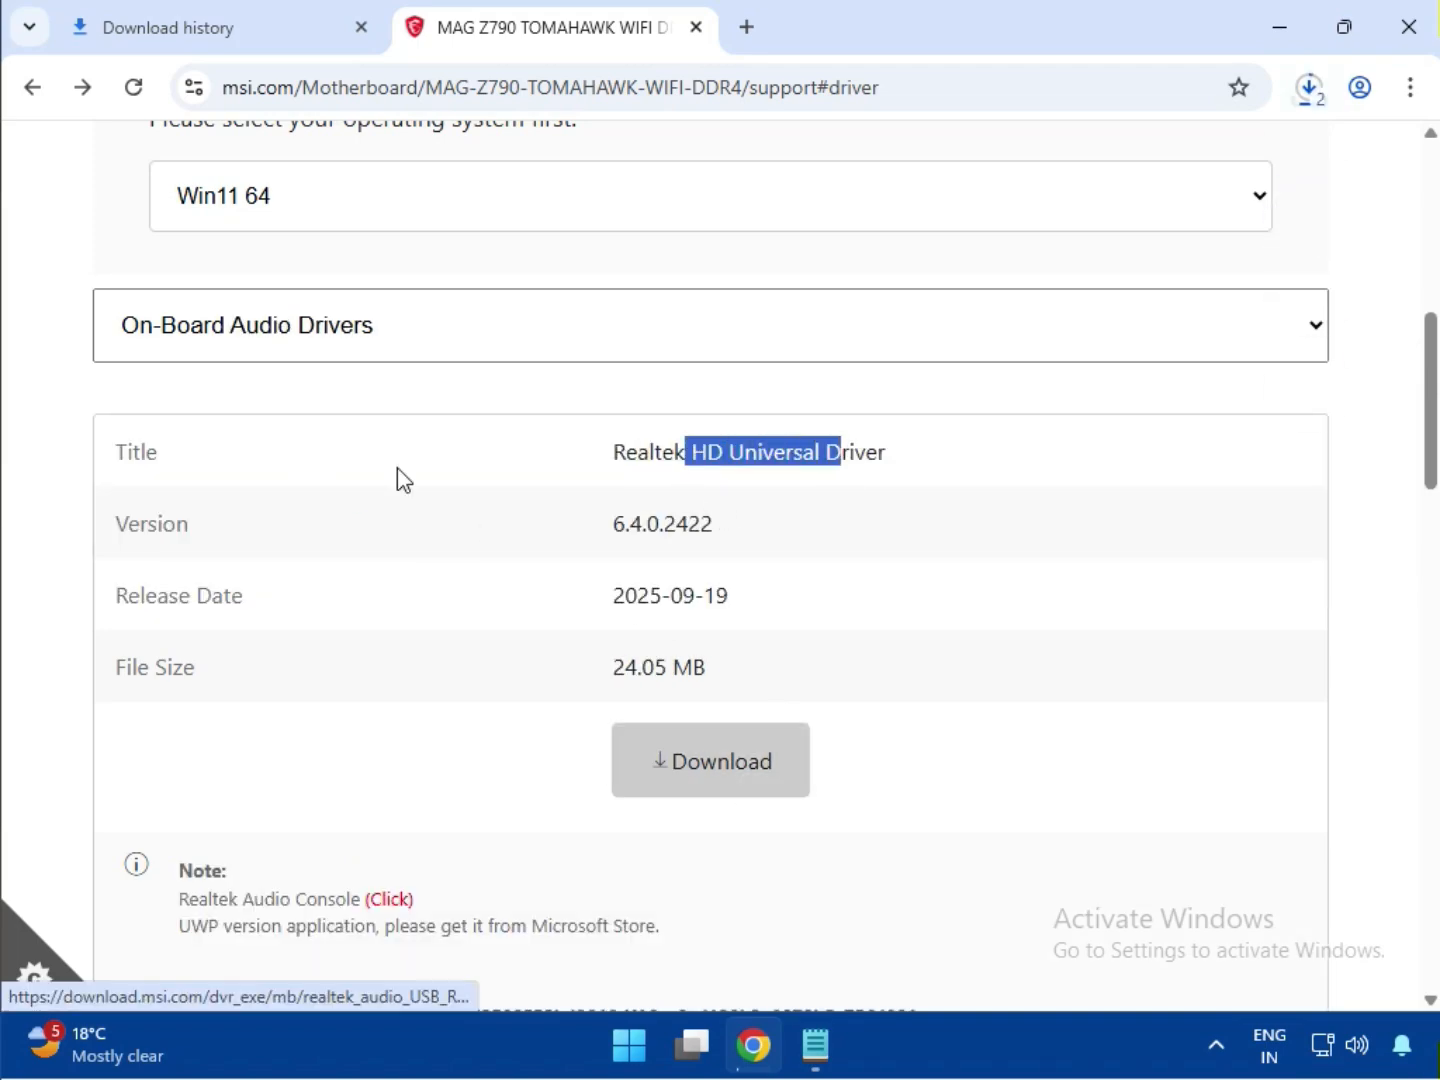
Step: Switch to LAN Drivers and download the Intel Network Drivers package
click(338, 346)
key(Escape)
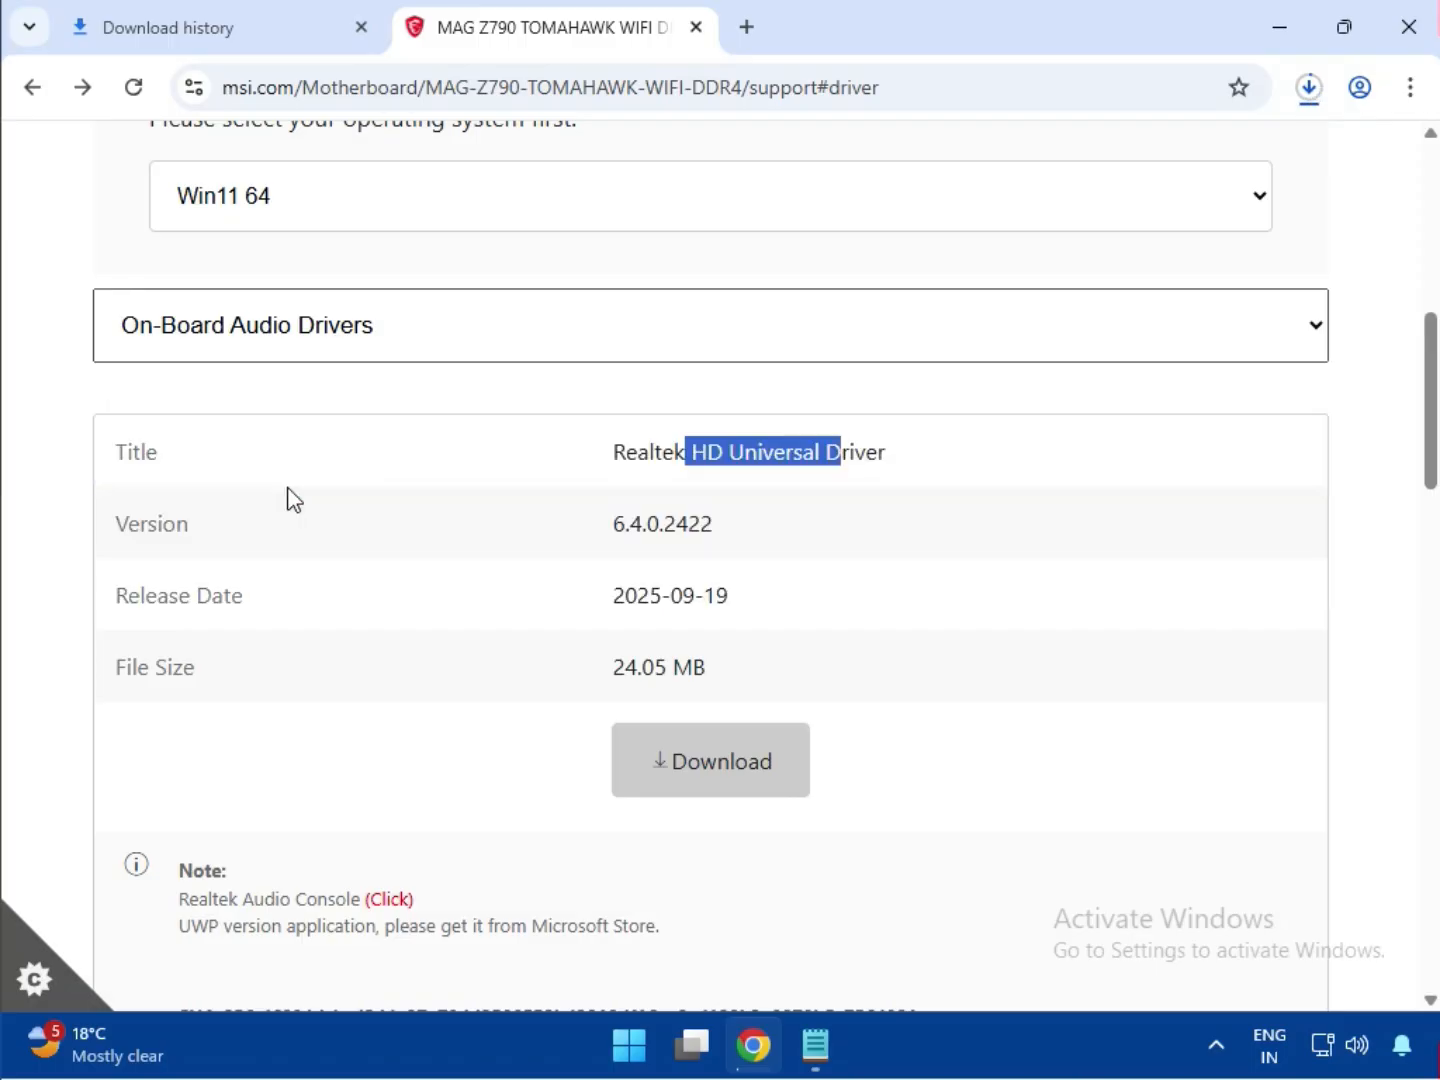
key(Down)
drag(631, 460, 771, 566)
click(727, 768)
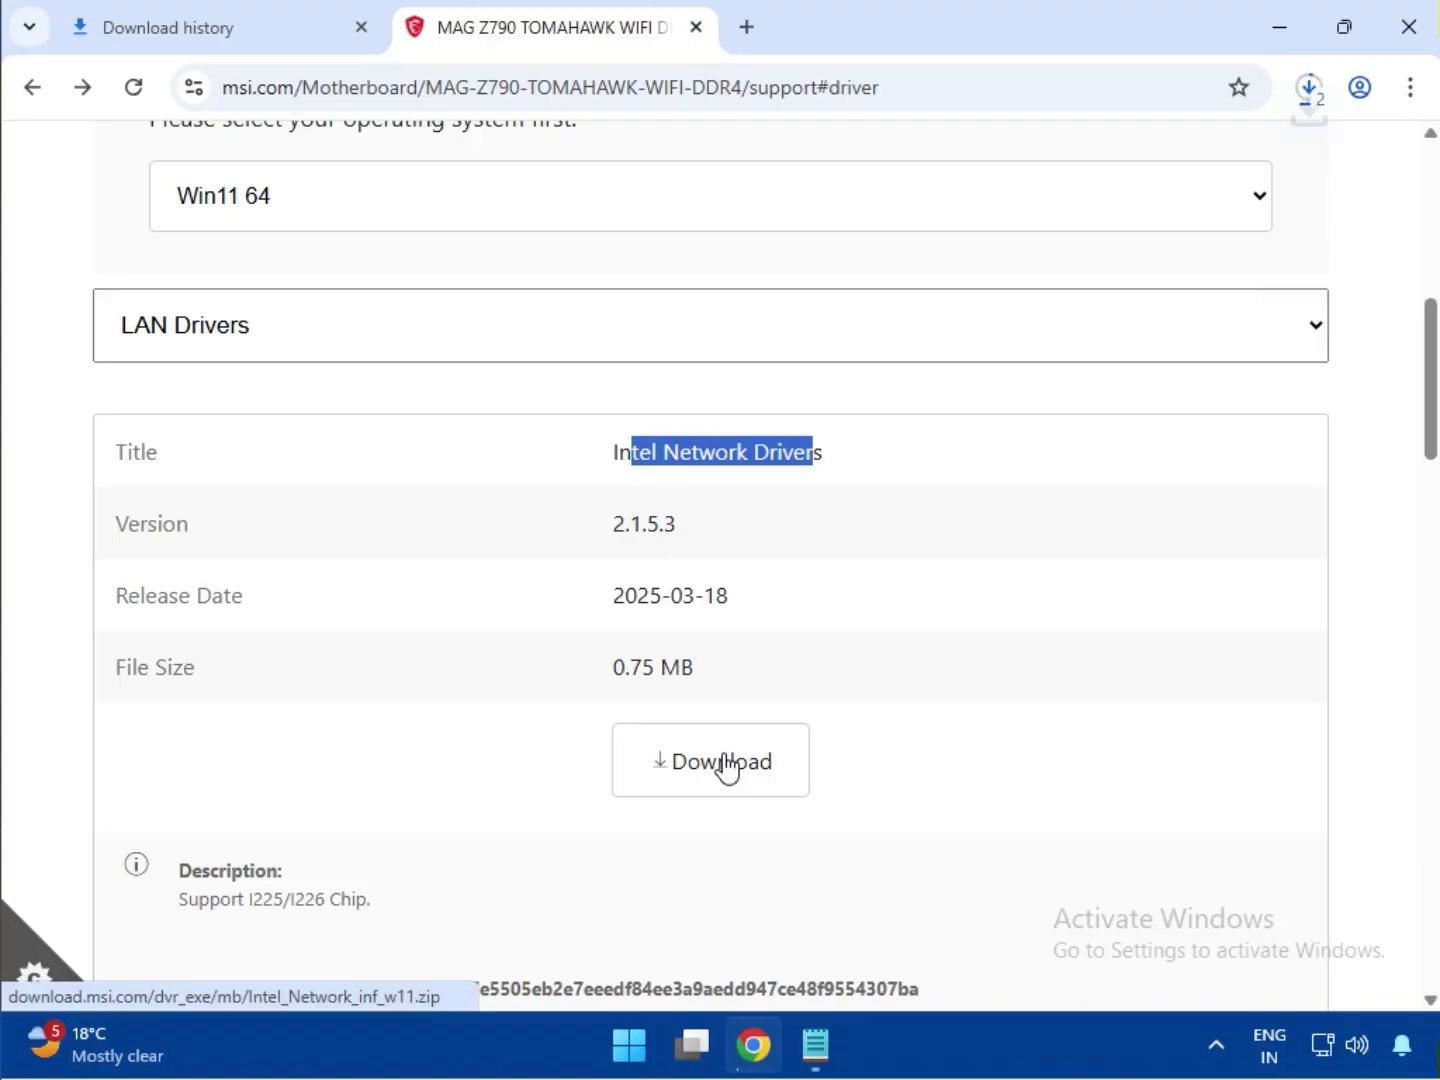
Step: Download the Intel WIFI Driver from the LAN Drivers category
scroll(723, 765, down, 4)
drag(672, 692, 813, 708)
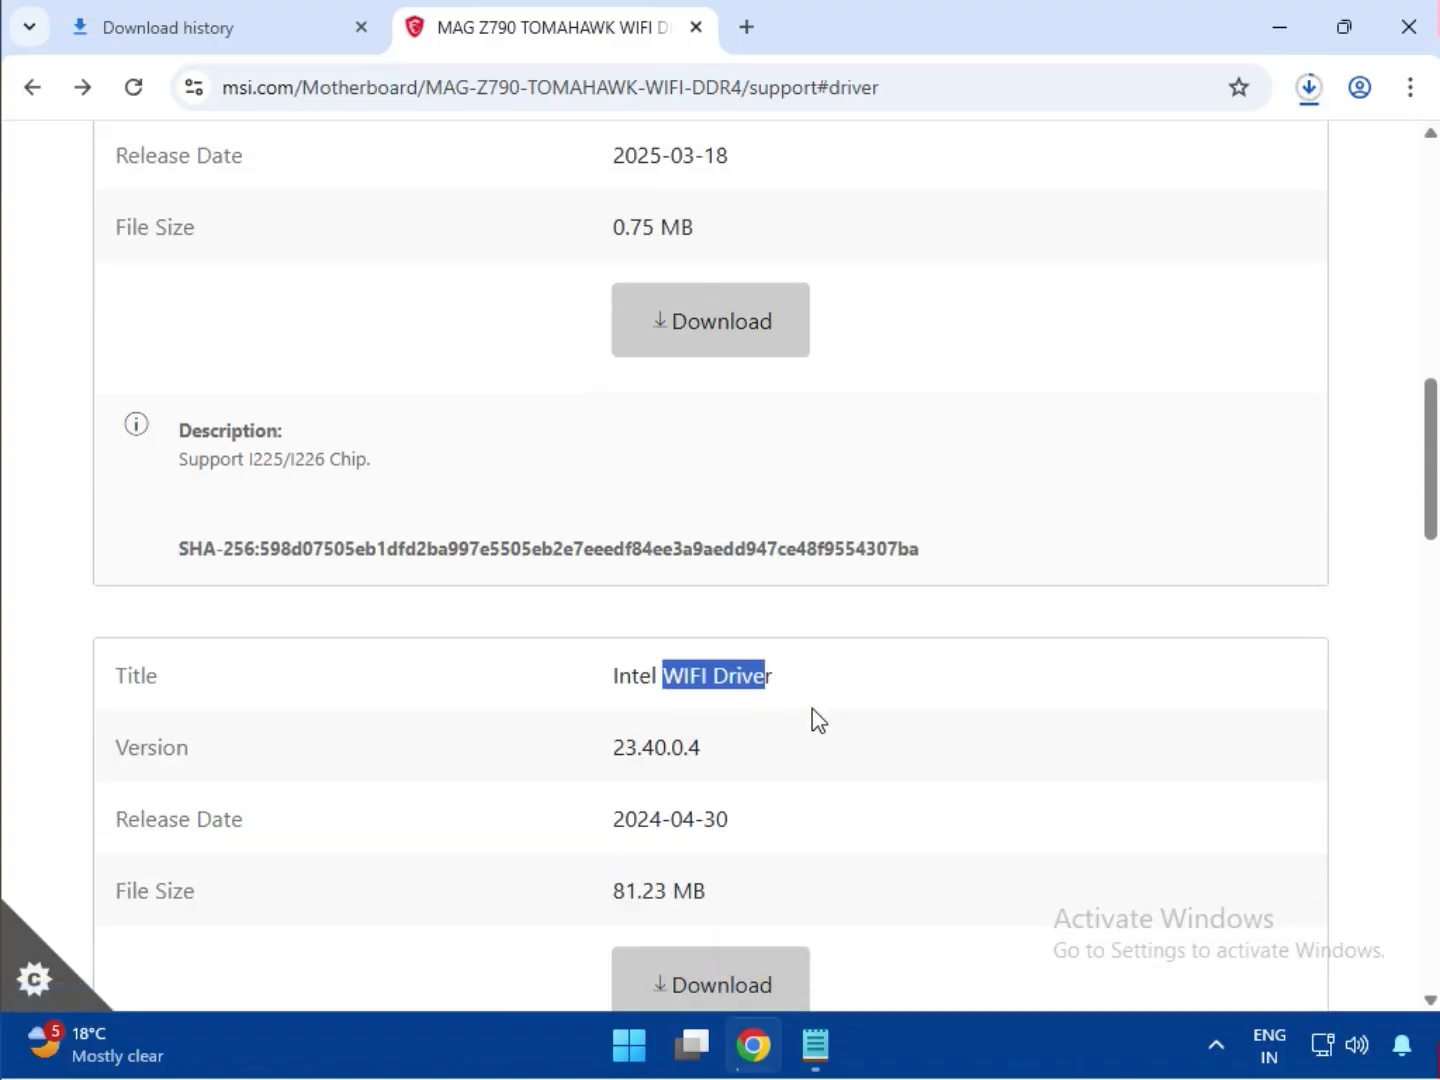
scroll(761, 718, down, 3)
click(759, 715)
Step: Download the BlueTooth Driver listed below the Intel WIFI Driver
scroll(762, 716, down, 4)
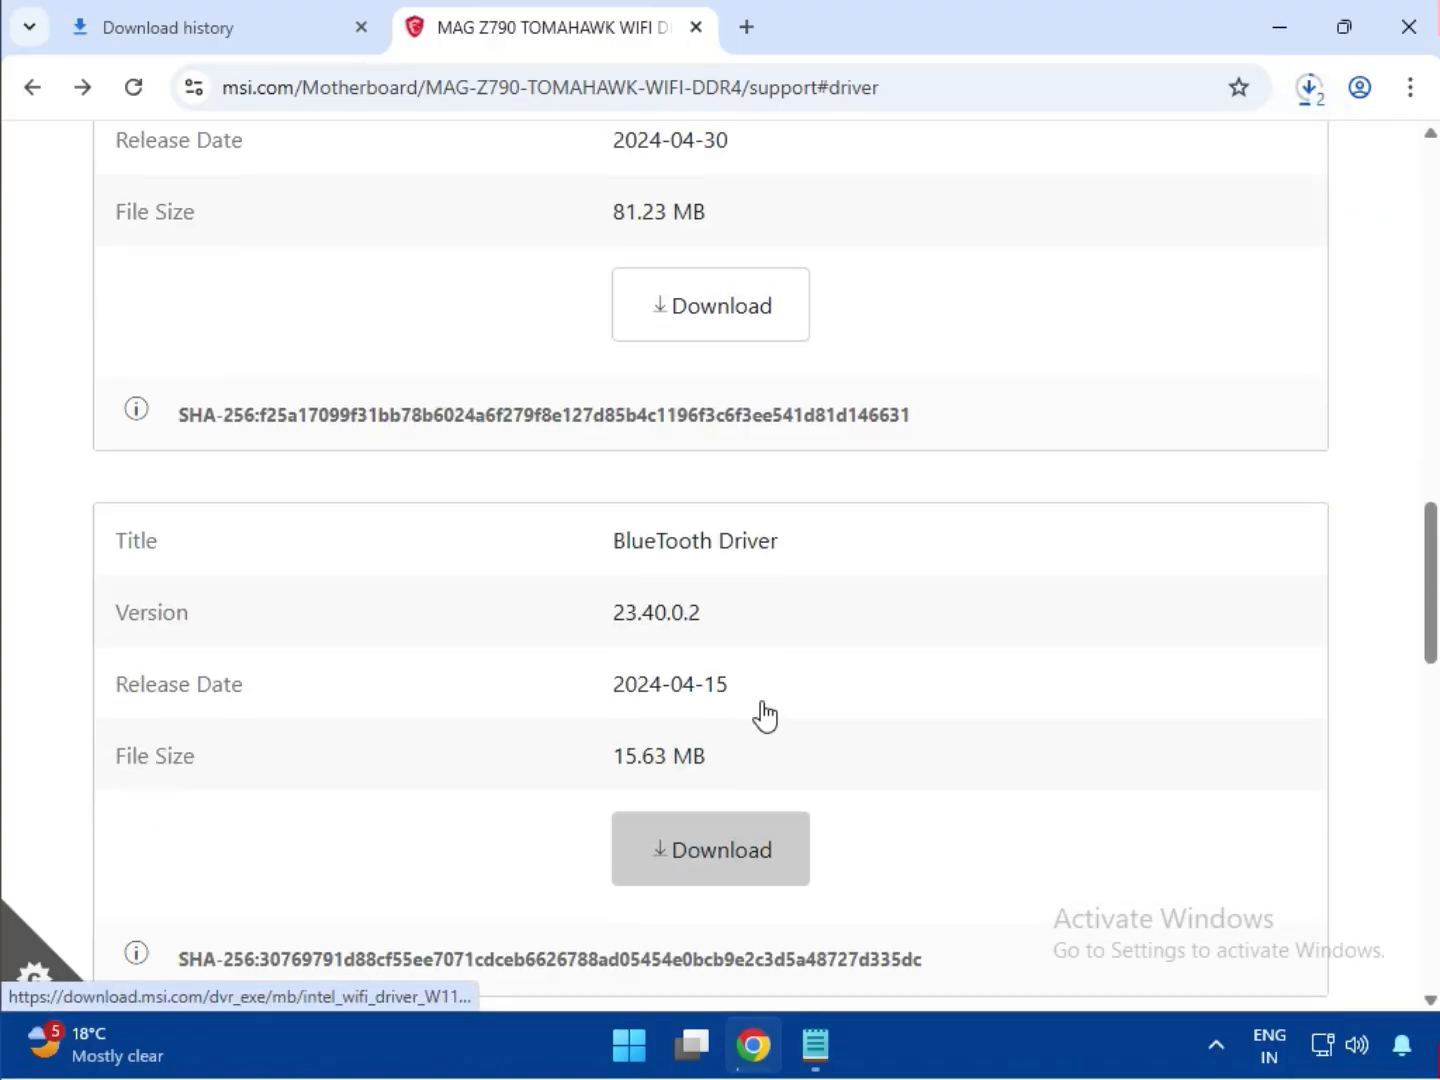
drag(628, 538, 841, 551)
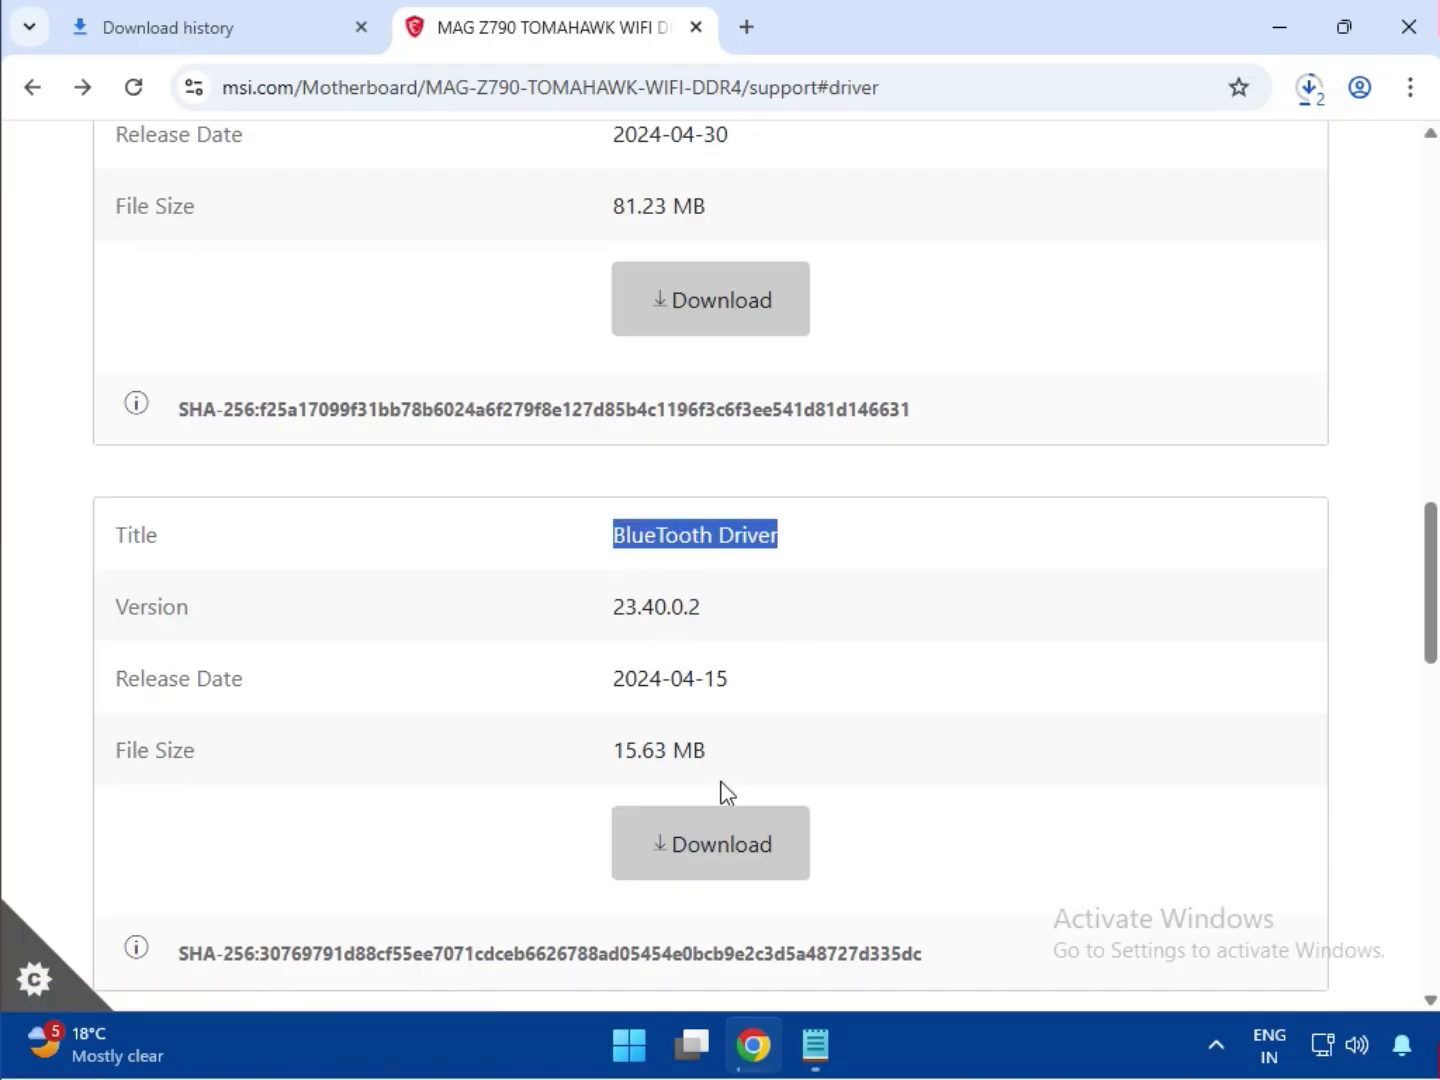
click(723, 832)
scroll(660, 800, down, 5)
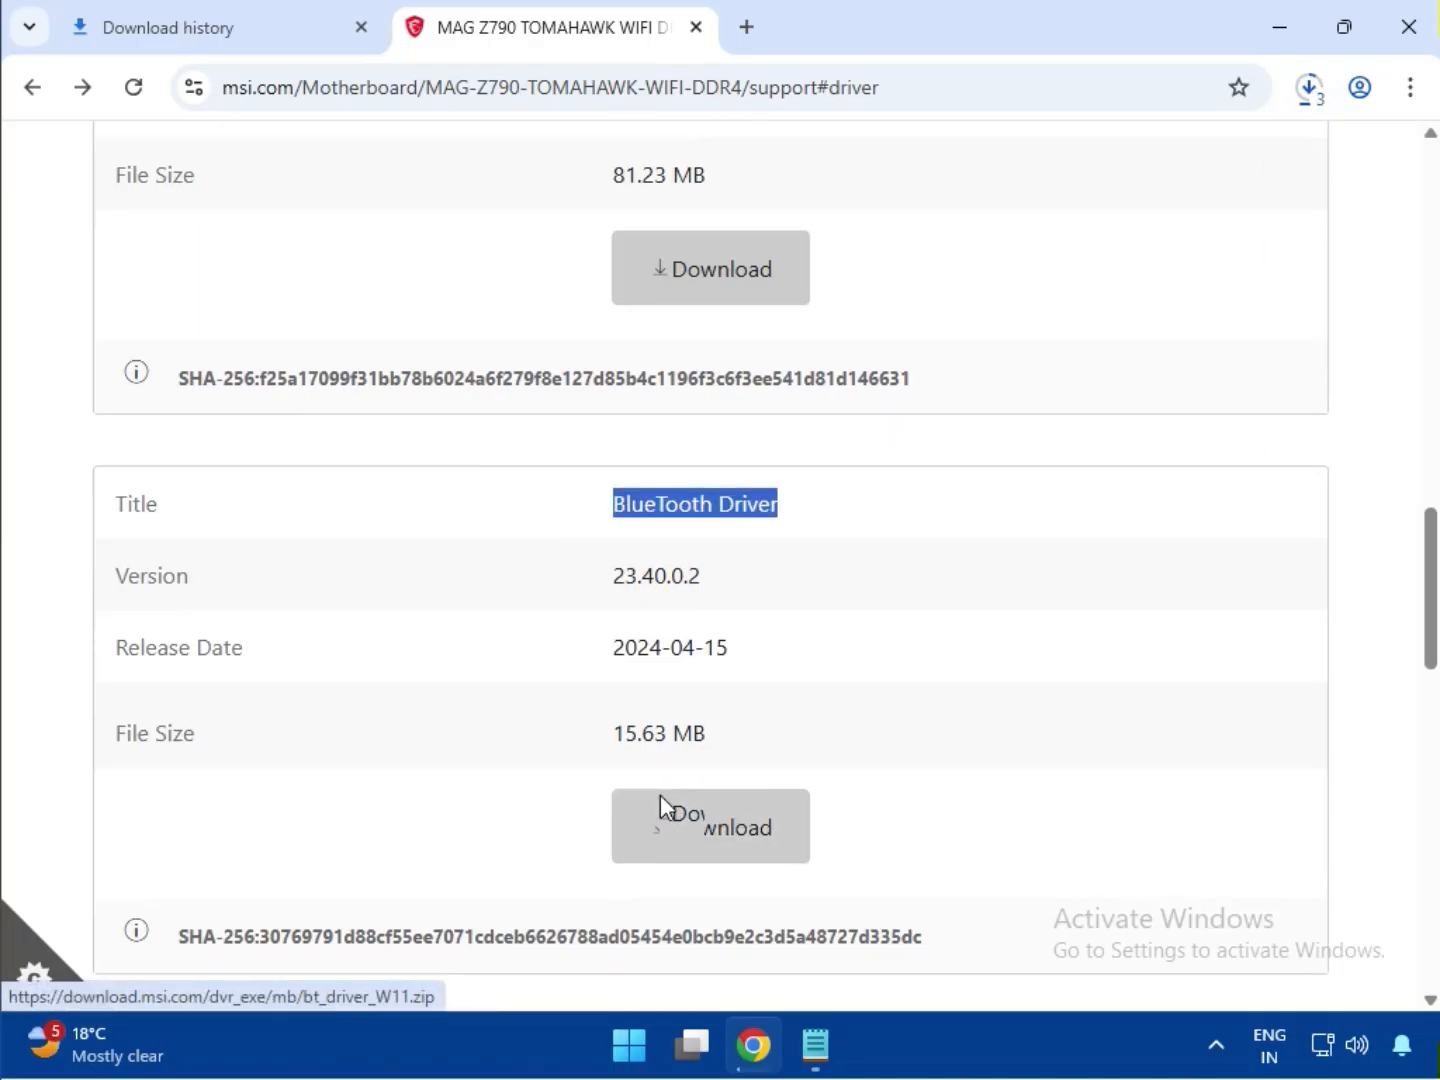
scroll(641, 784, up, 14)
scroll(469, 743, up, 6)
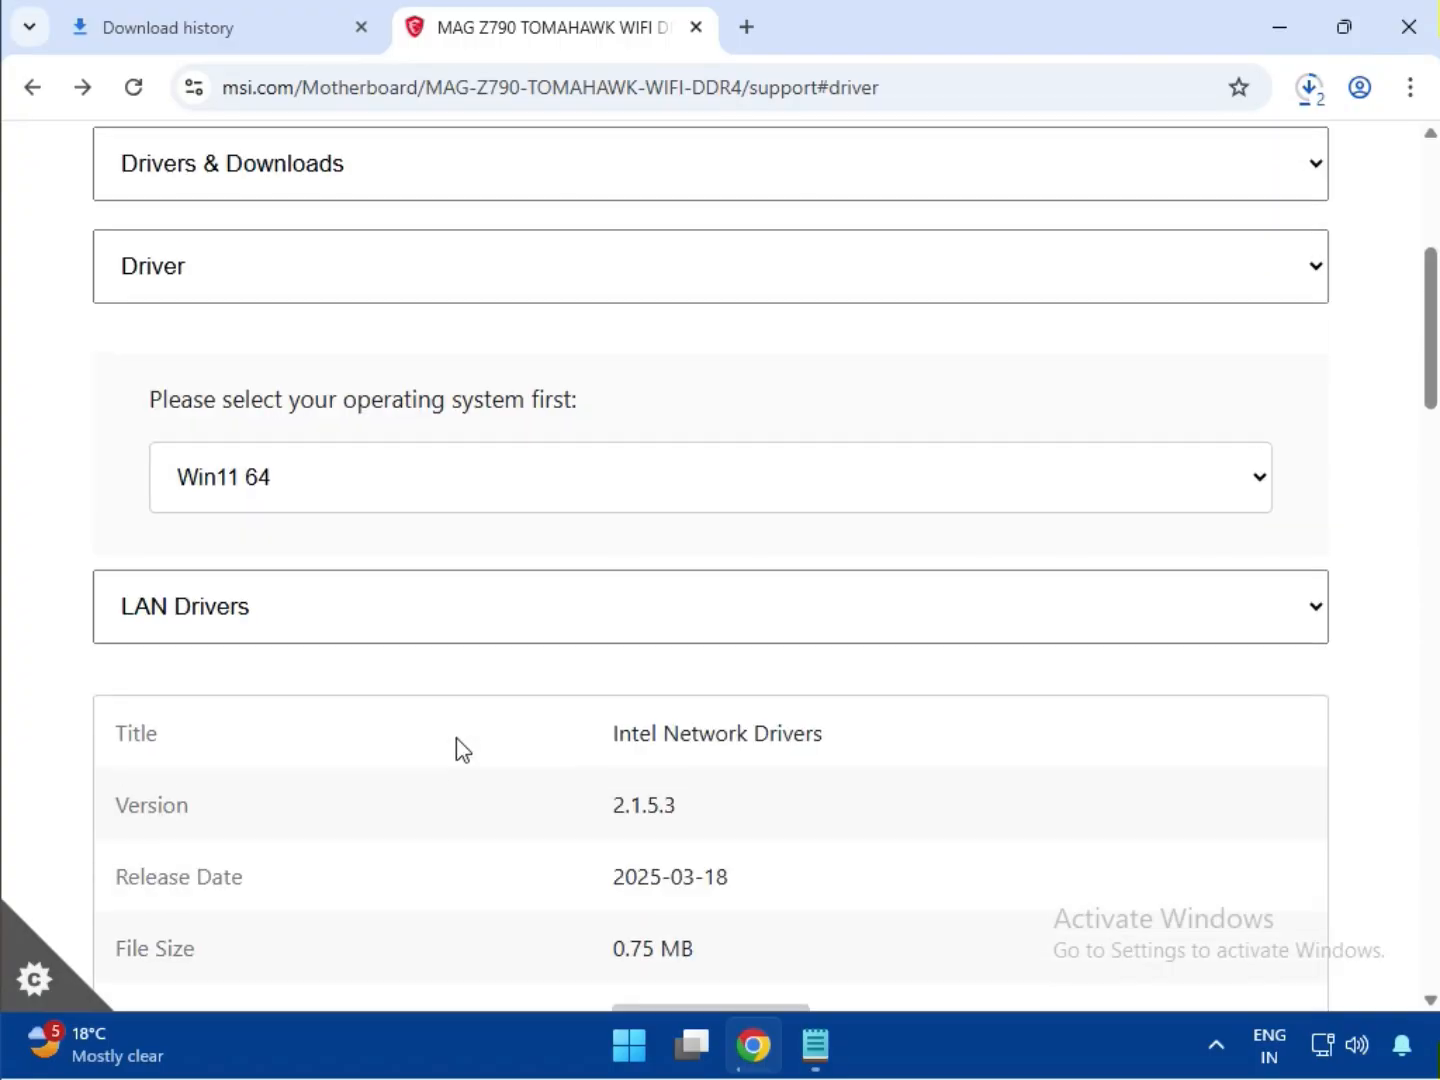
scroll(456, 752, down, 1)
click(352, 612)
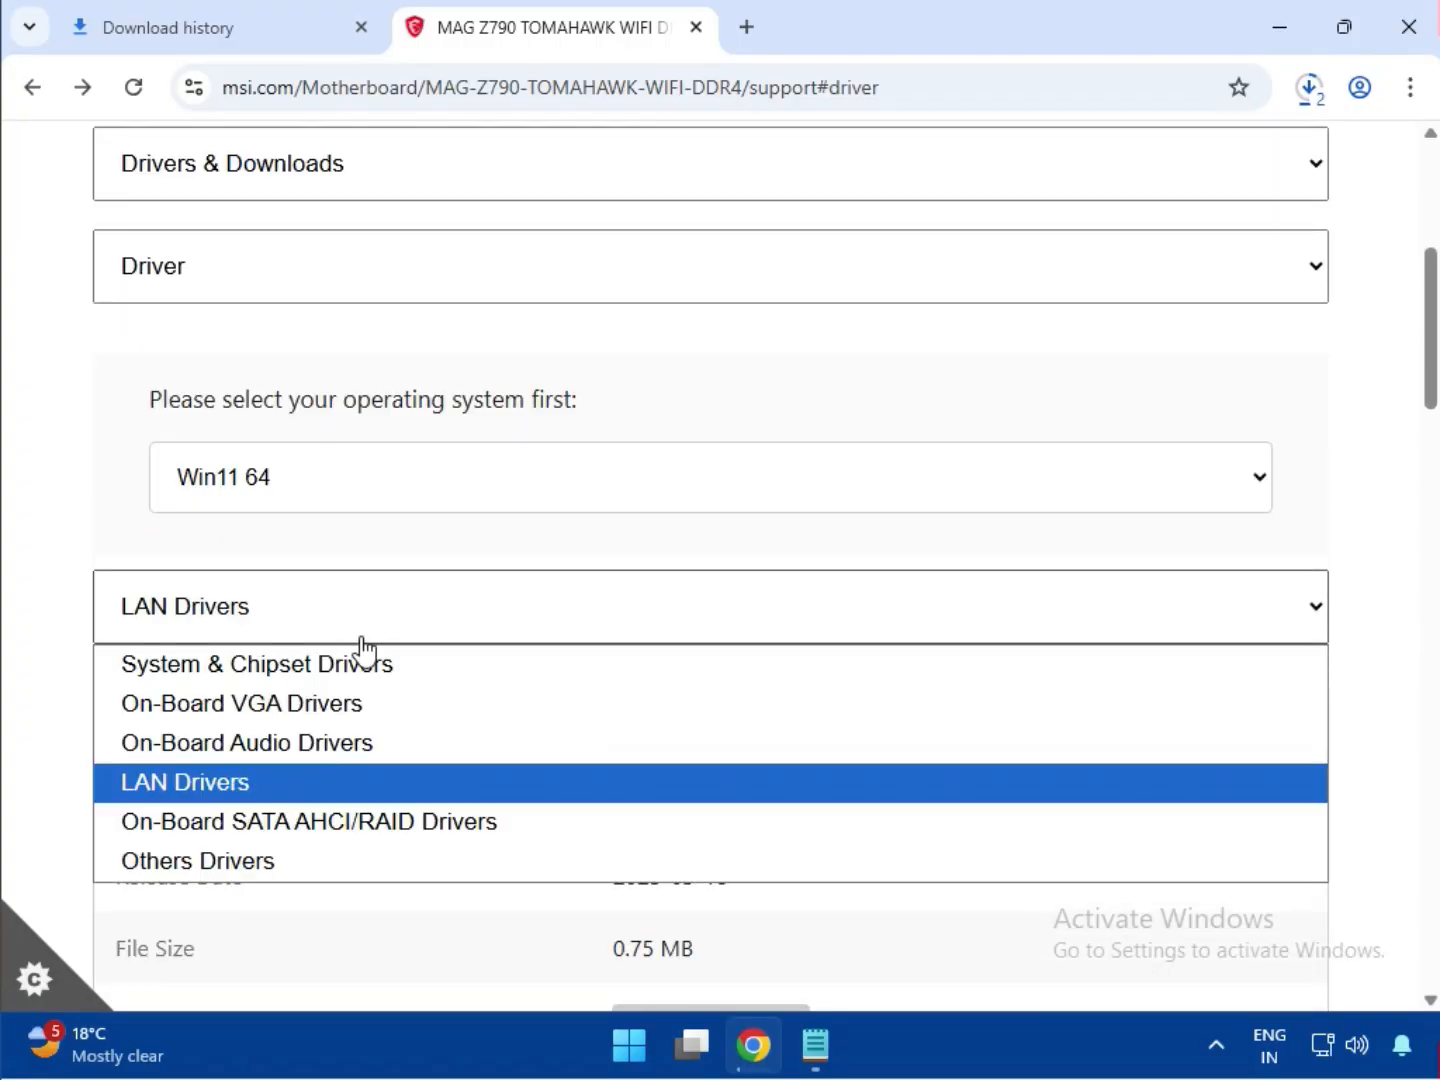
click(1348, 823)
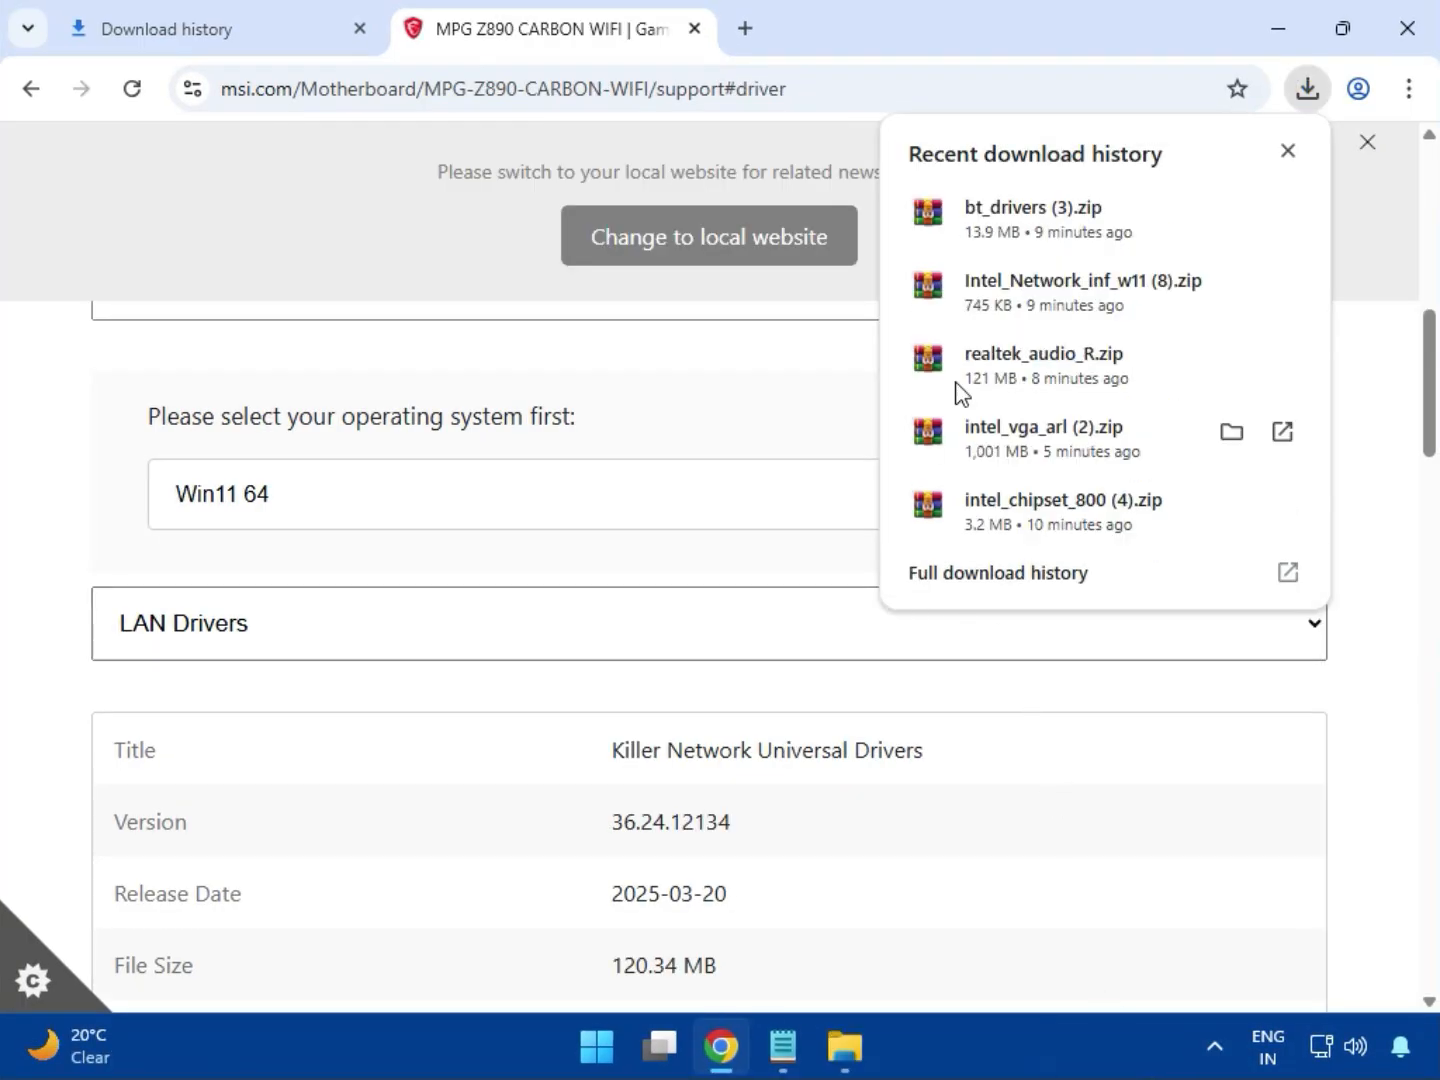
Step: Open the full download history and show bt_drivers (3).zip in its folder in File Explorer
click(958, 586)
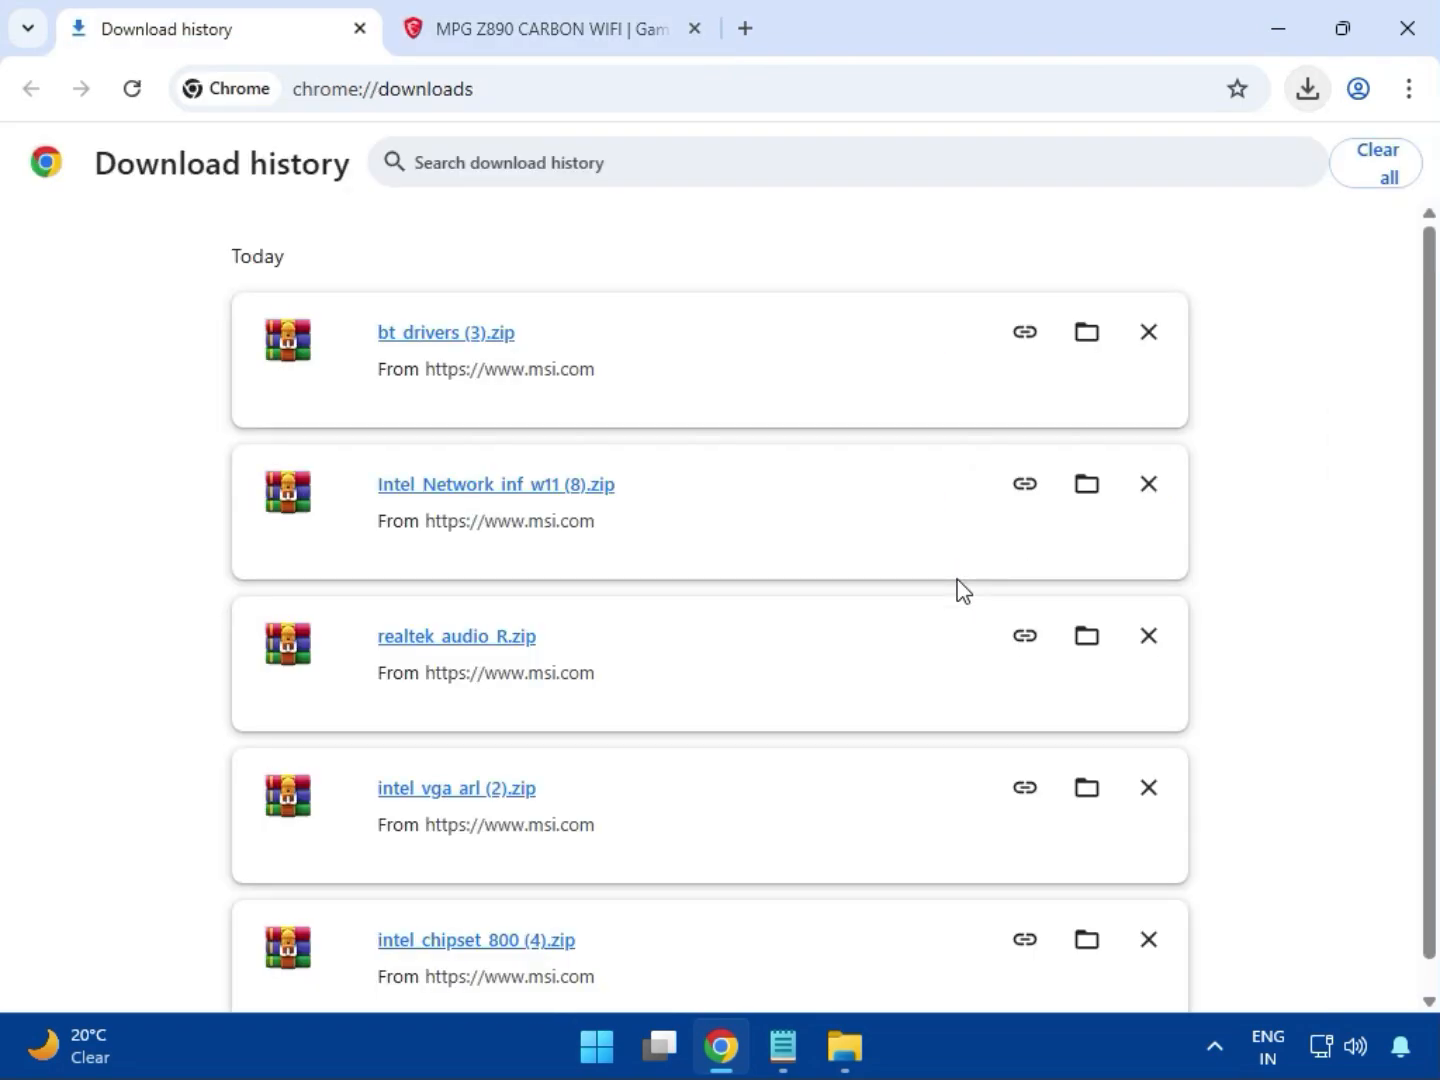
click(1084, 336)
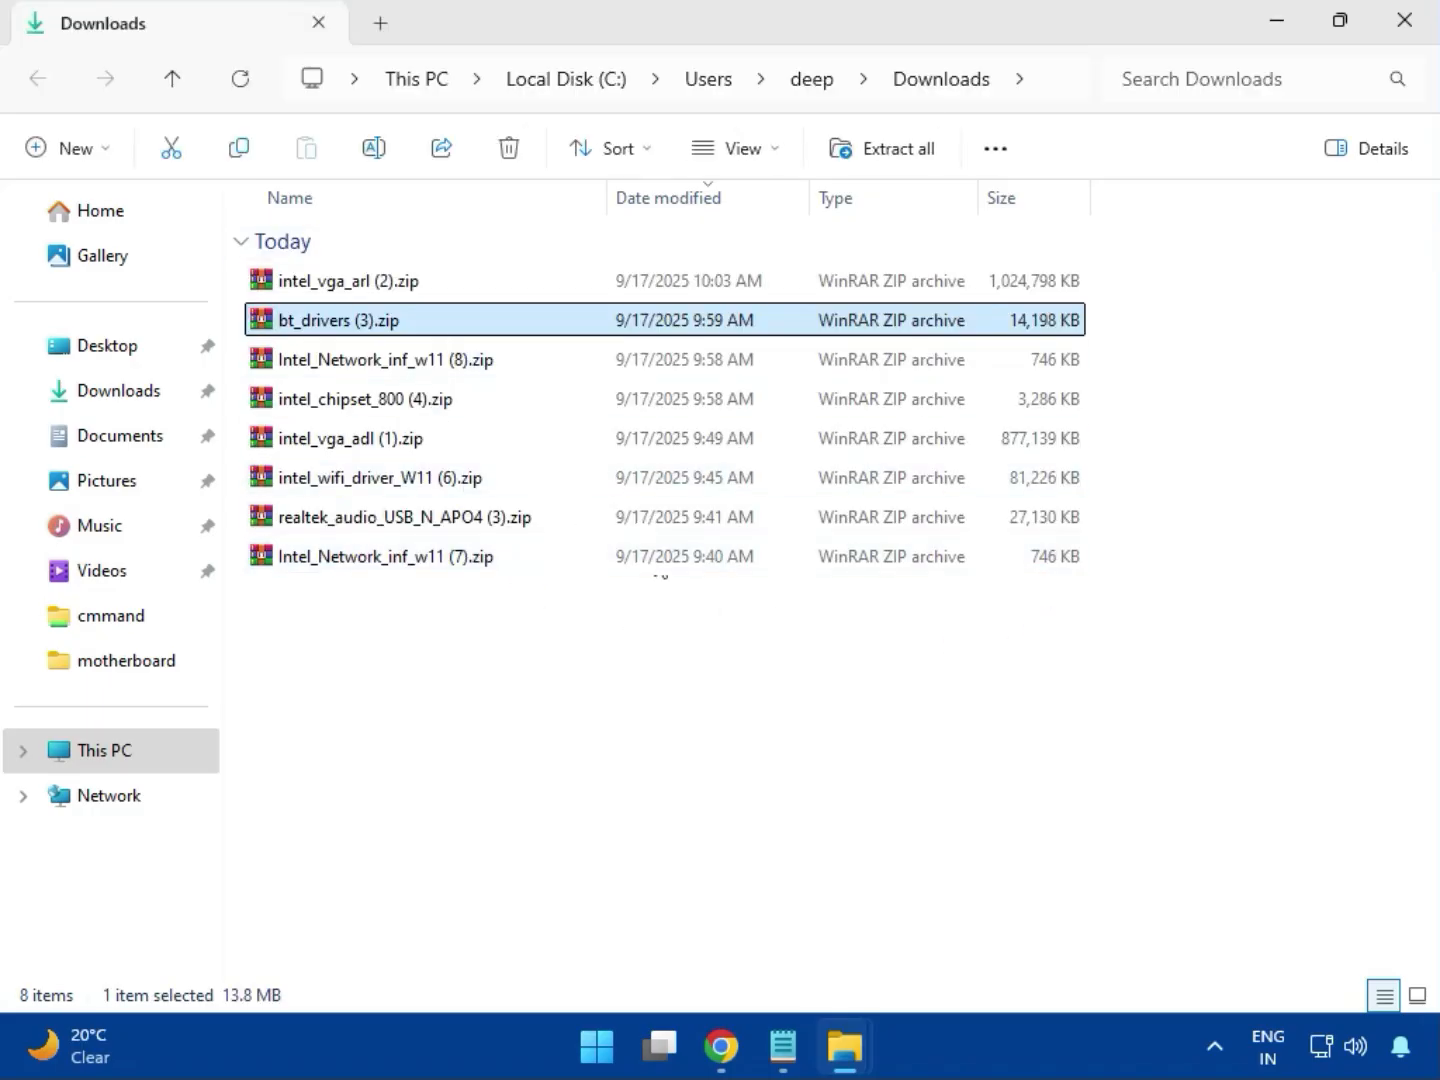
Step: Open intel_vga_arl (2).zip in WinRAR, select its Intel VGA Driver folder and dismiss the licence reminder
key(Up)
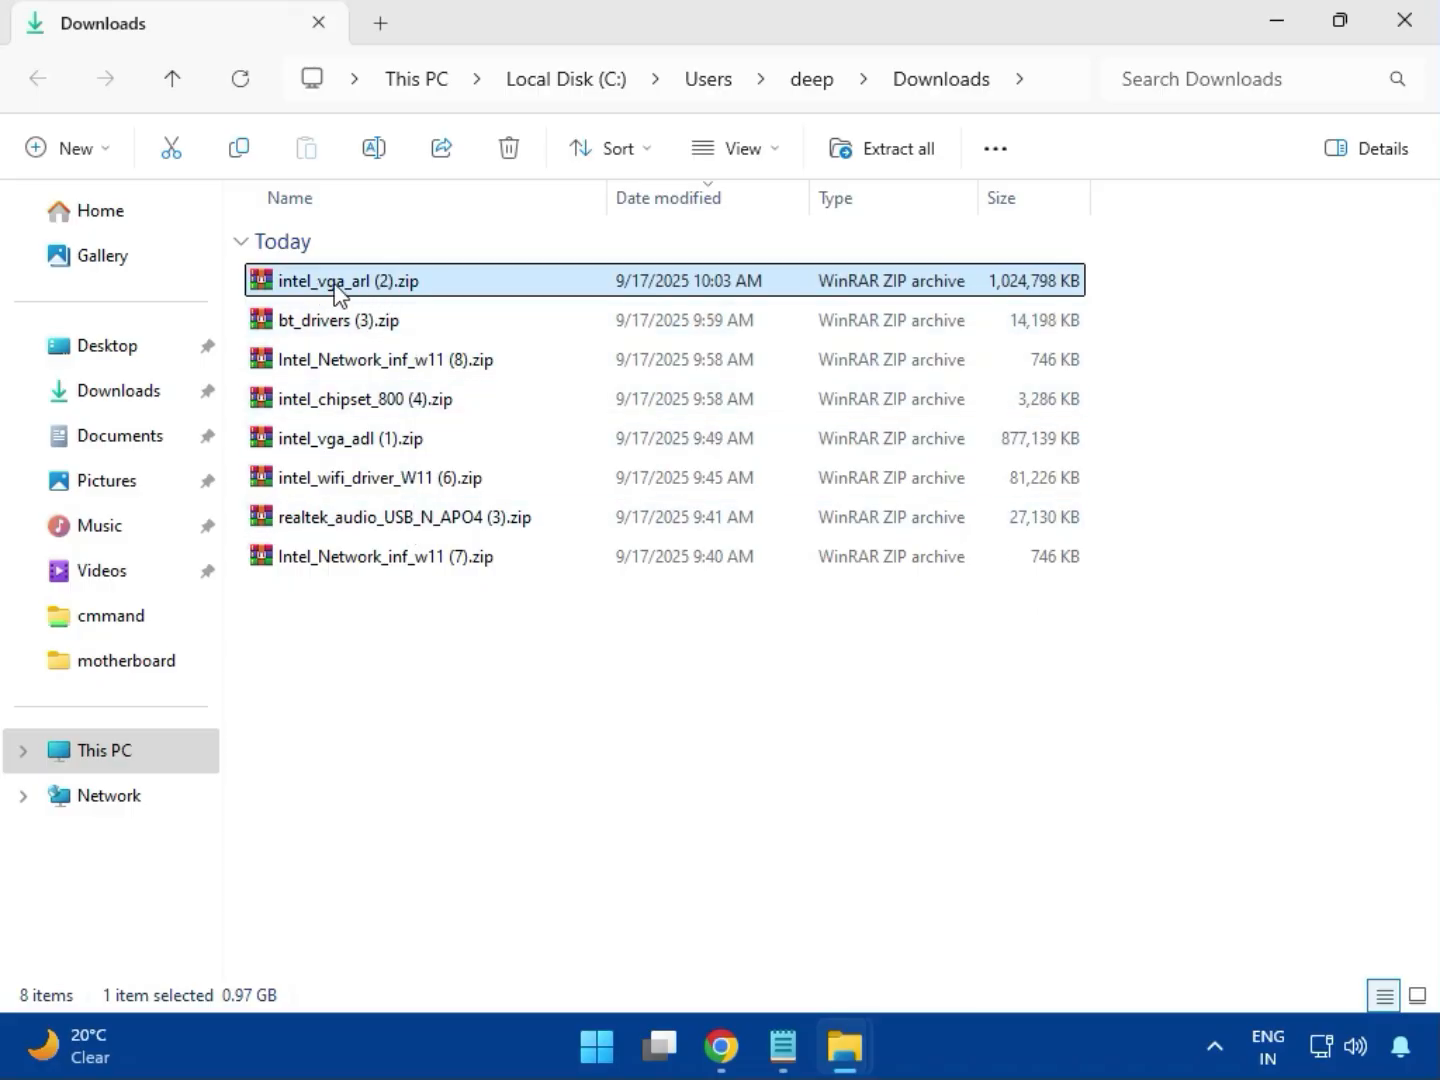
double_click(393, 285)
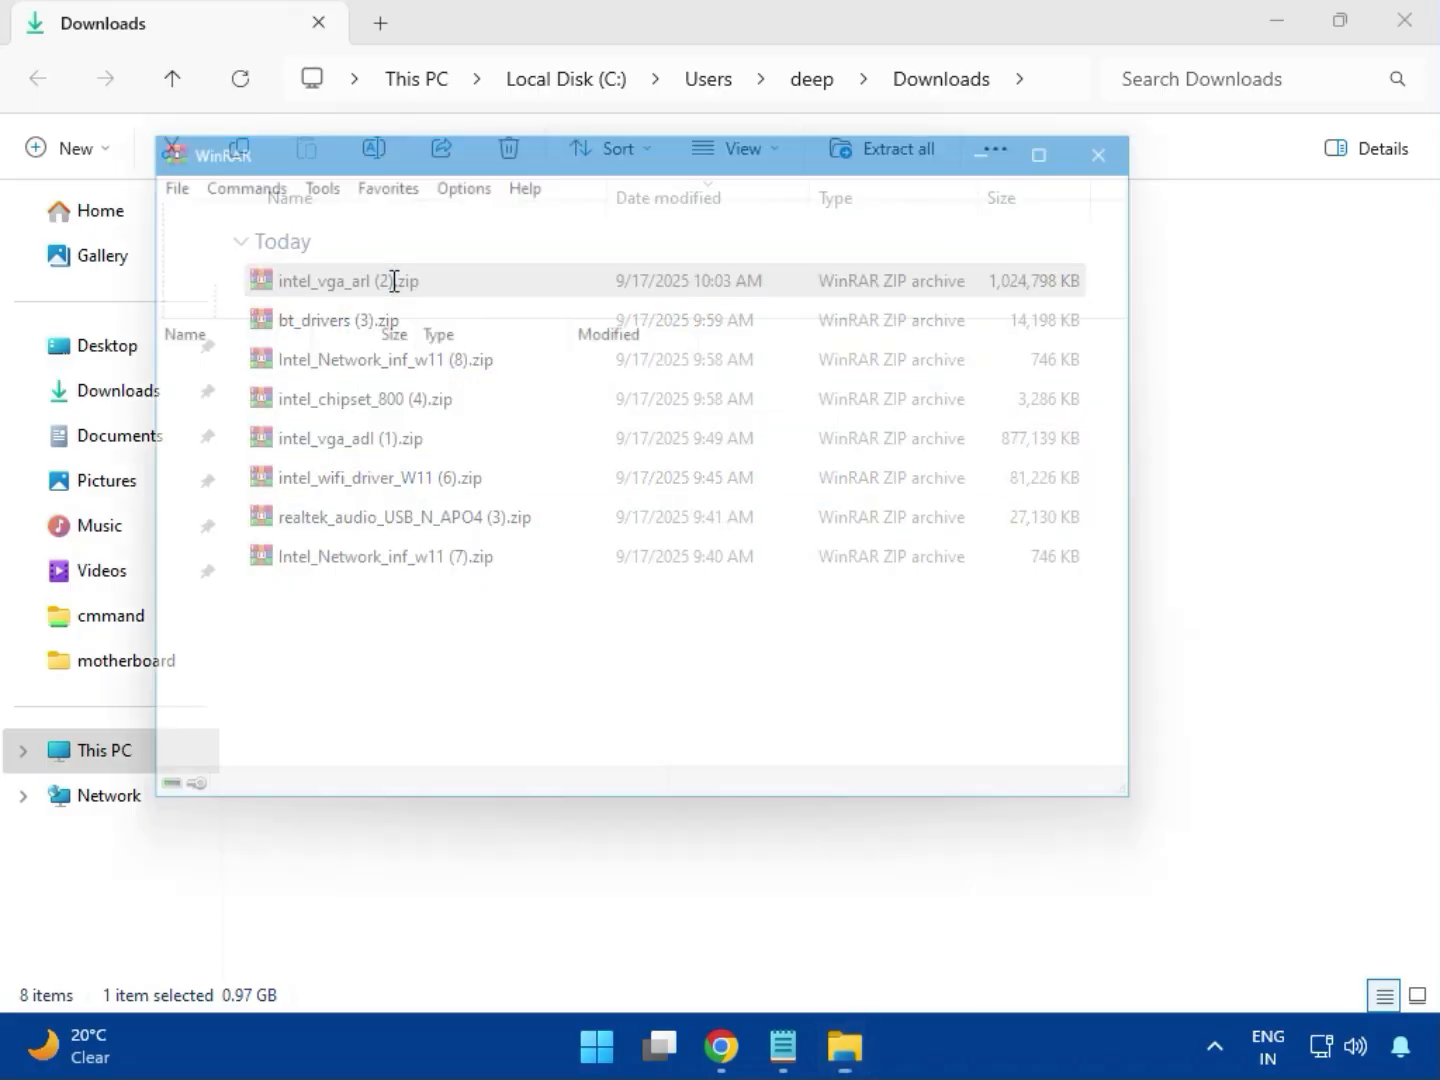
click(251, 382)
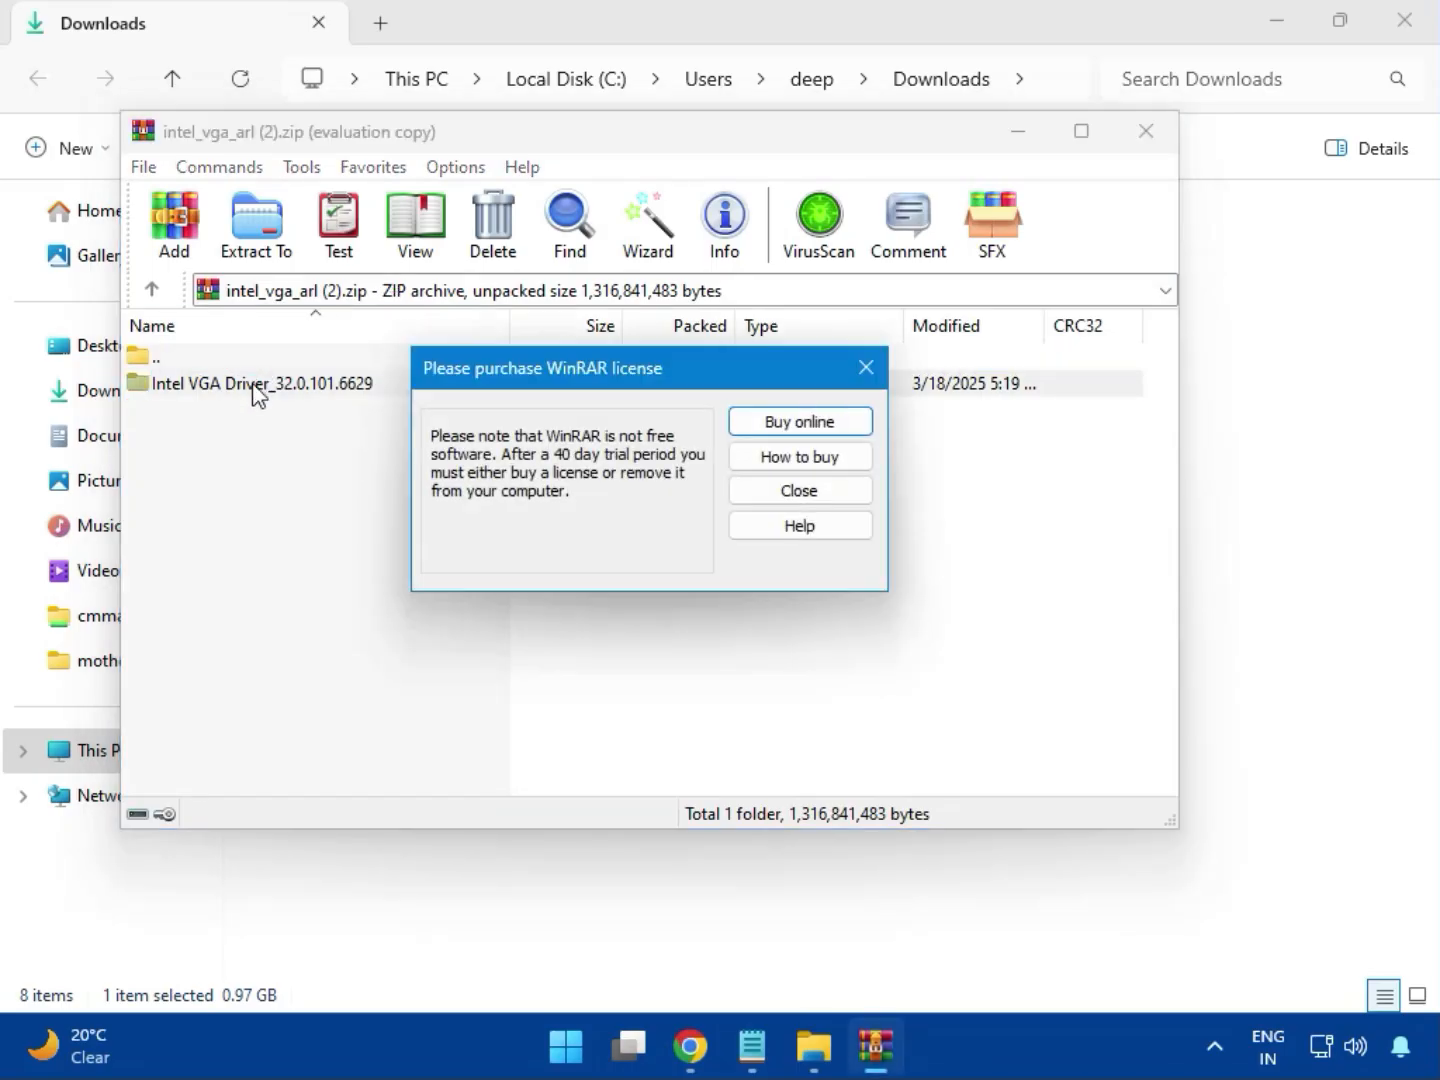
click(867, 367)
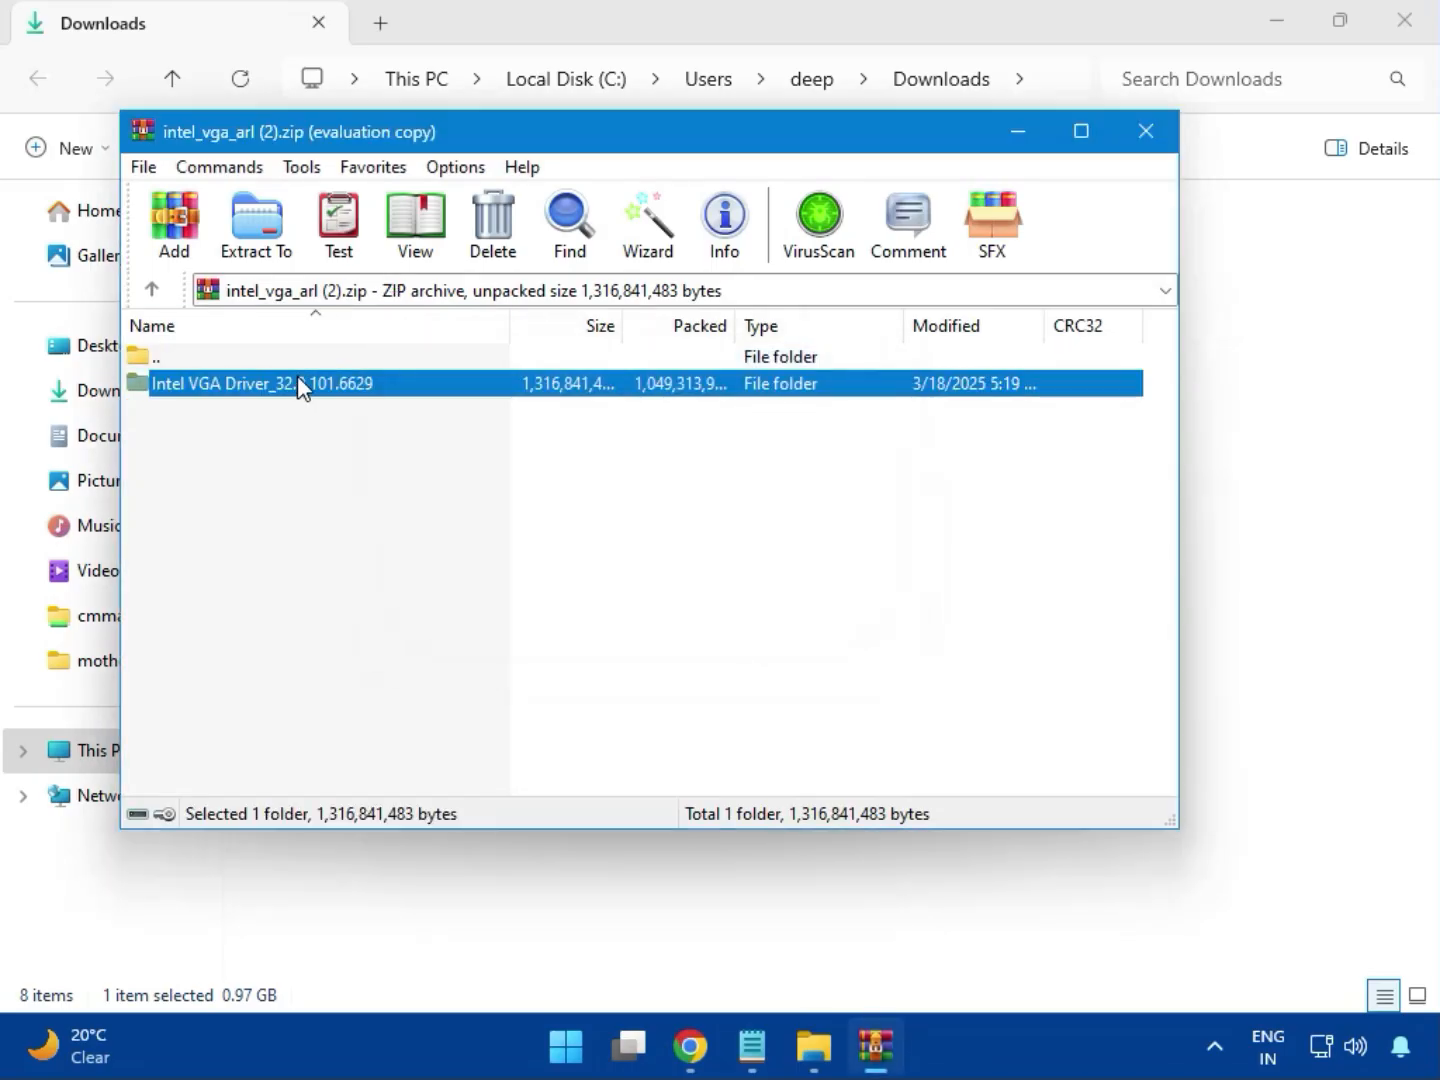
Step: Try to install the Intel graphics driver by running Installer.exe from the Intel VGA Driver folder, closing the installer and archive at the end
double_click(300, 384)
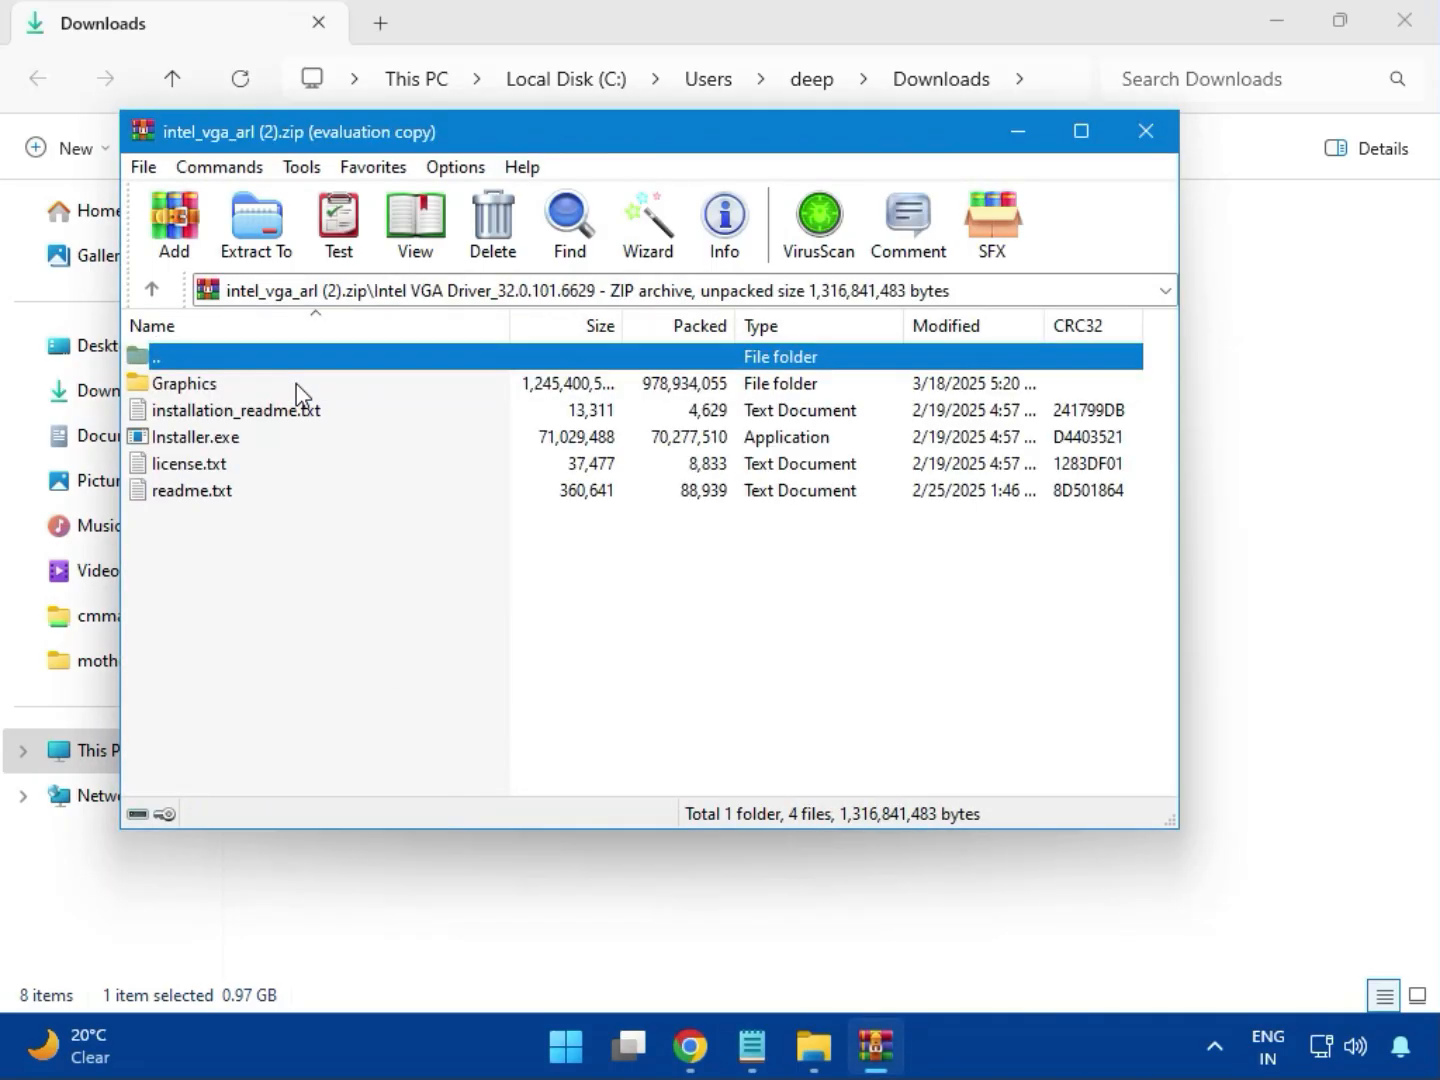
click(239, 439)
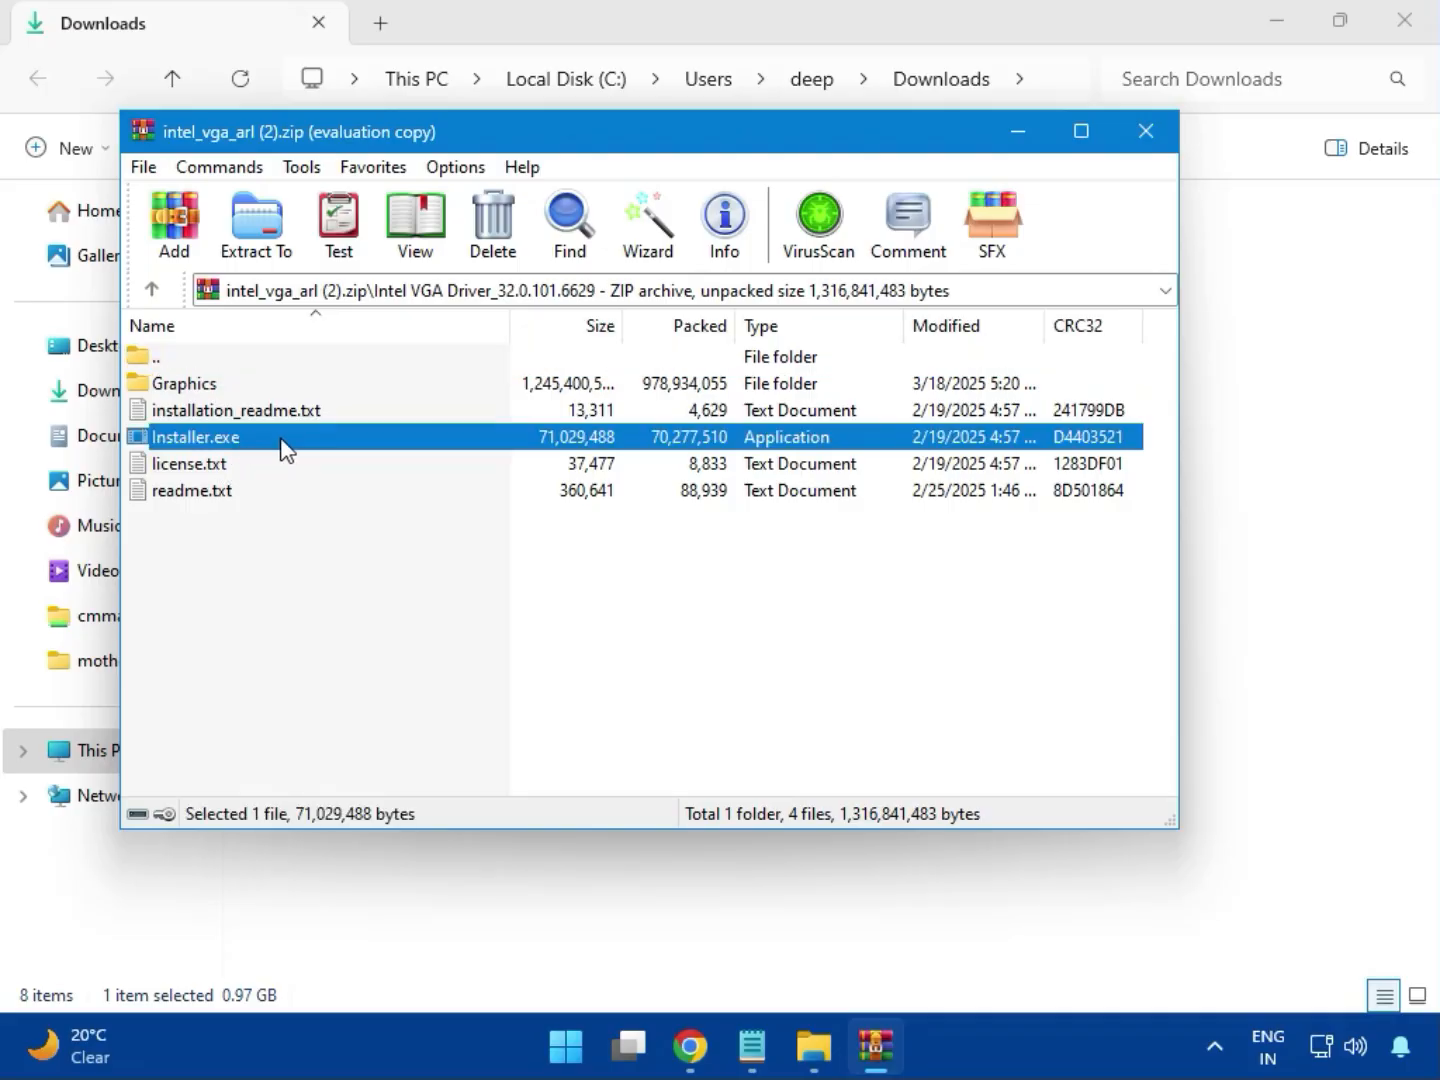
double_click(282, 436)
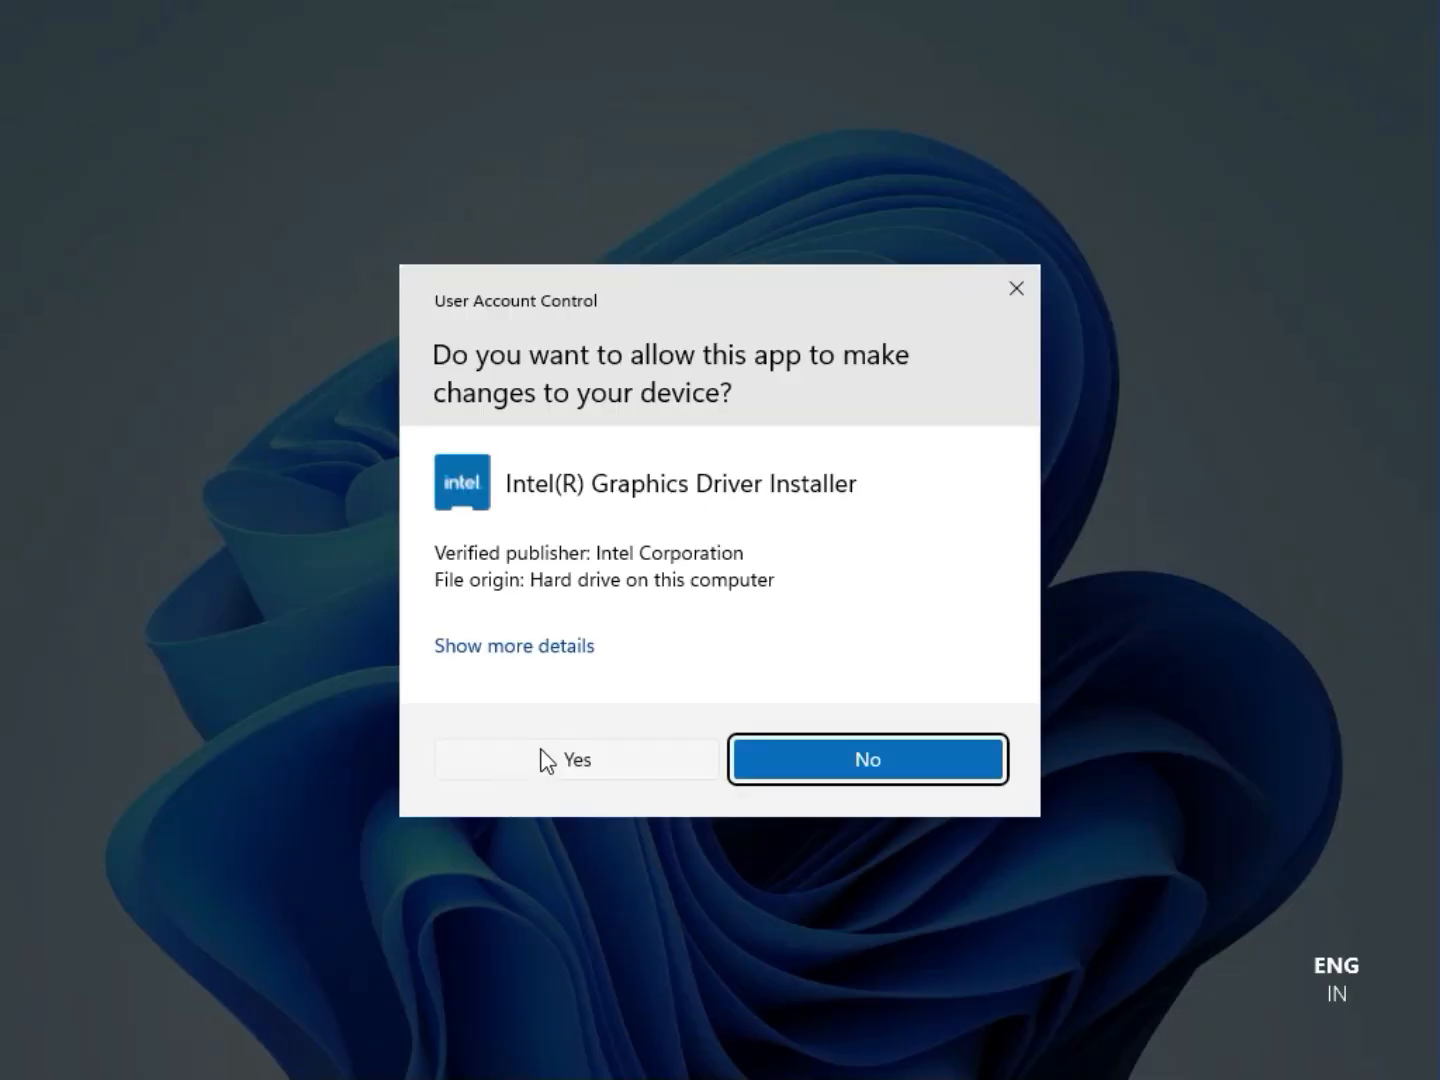
click(568, 761)
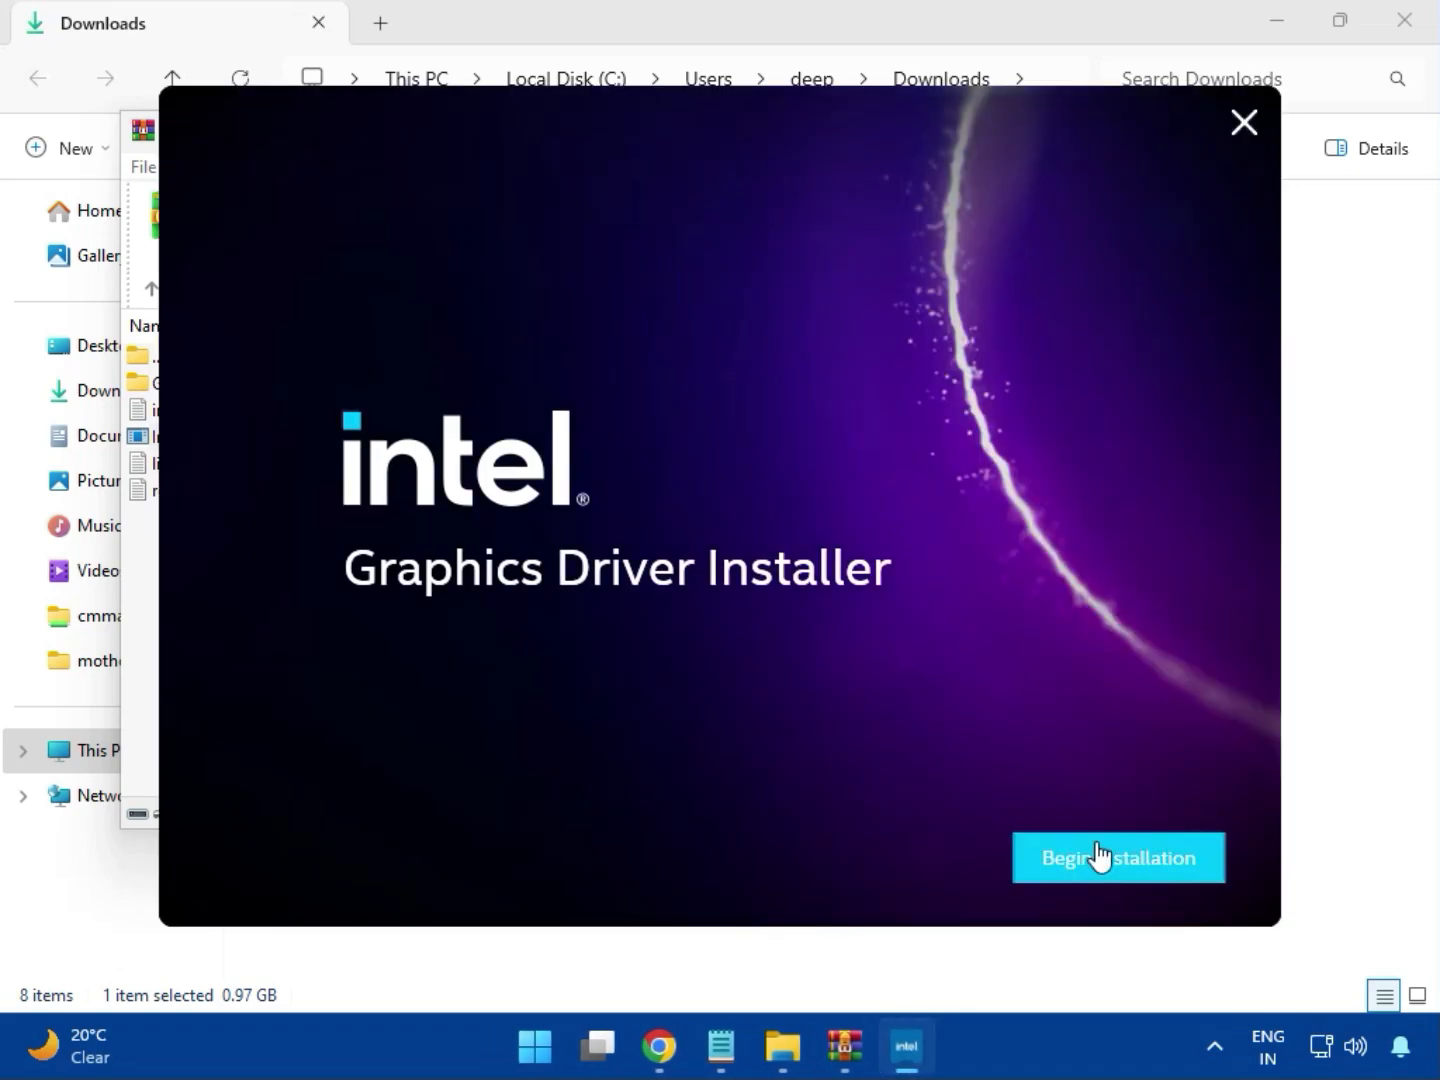
click(1101, 857)
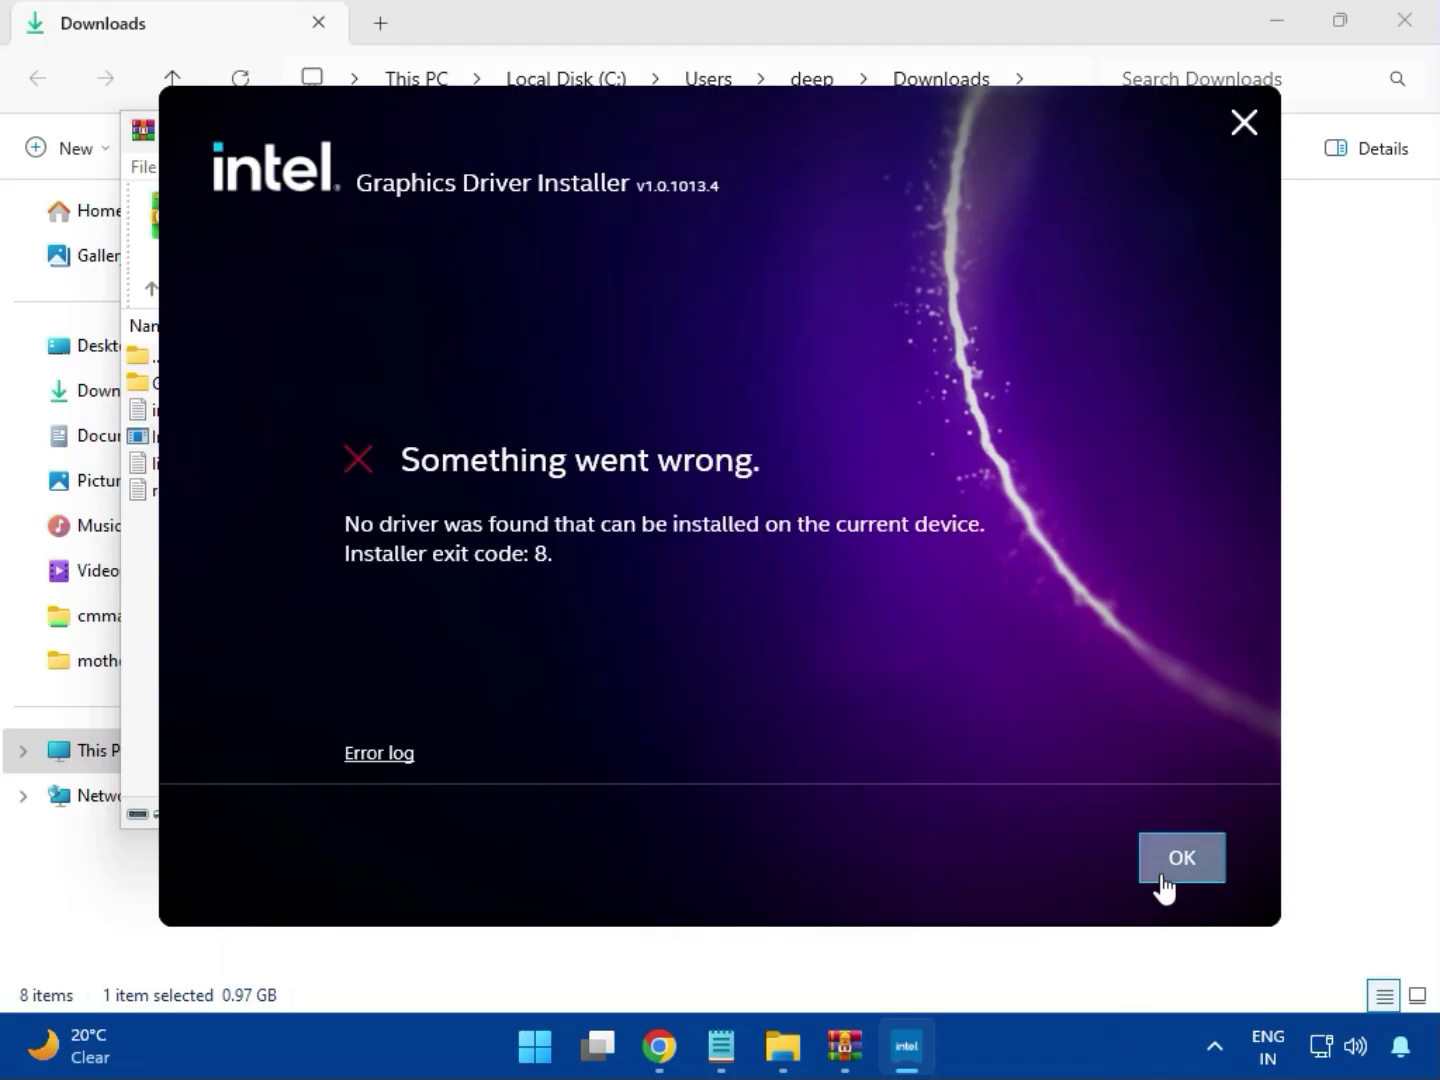
click(1162, 872)
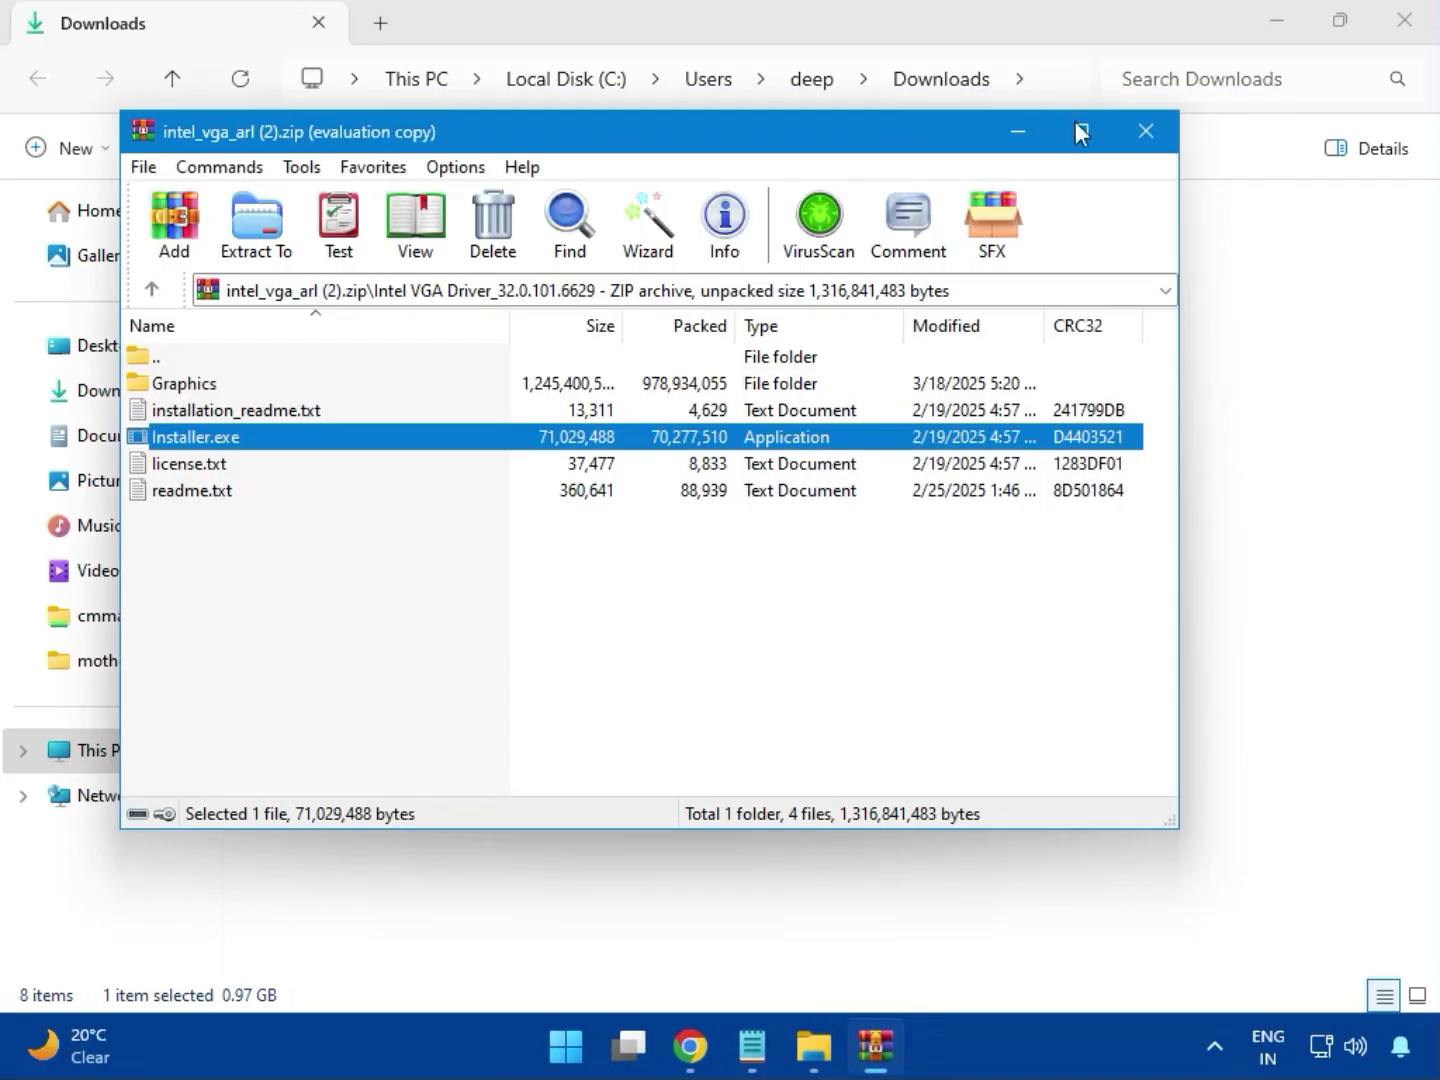
click(1143, 131)
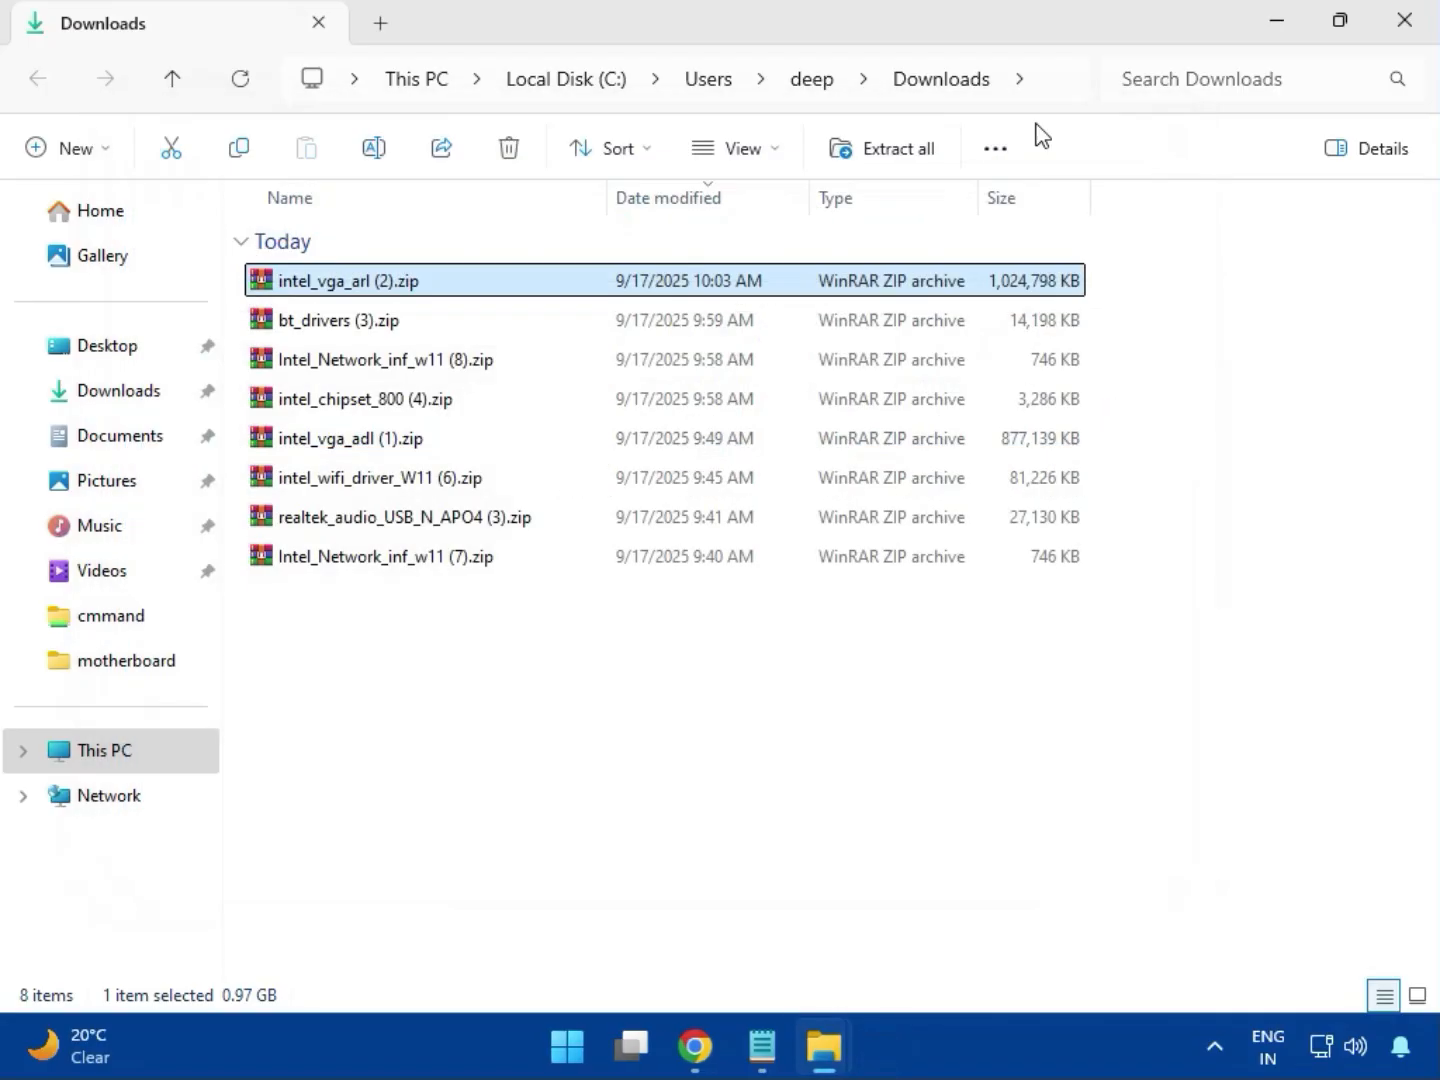
Step: Open bt_drivers (3).zip and launch Intel Bluetooth.msi from its Intel BlueTooth Driver_23.70.0.2 folder
click(290, 326)
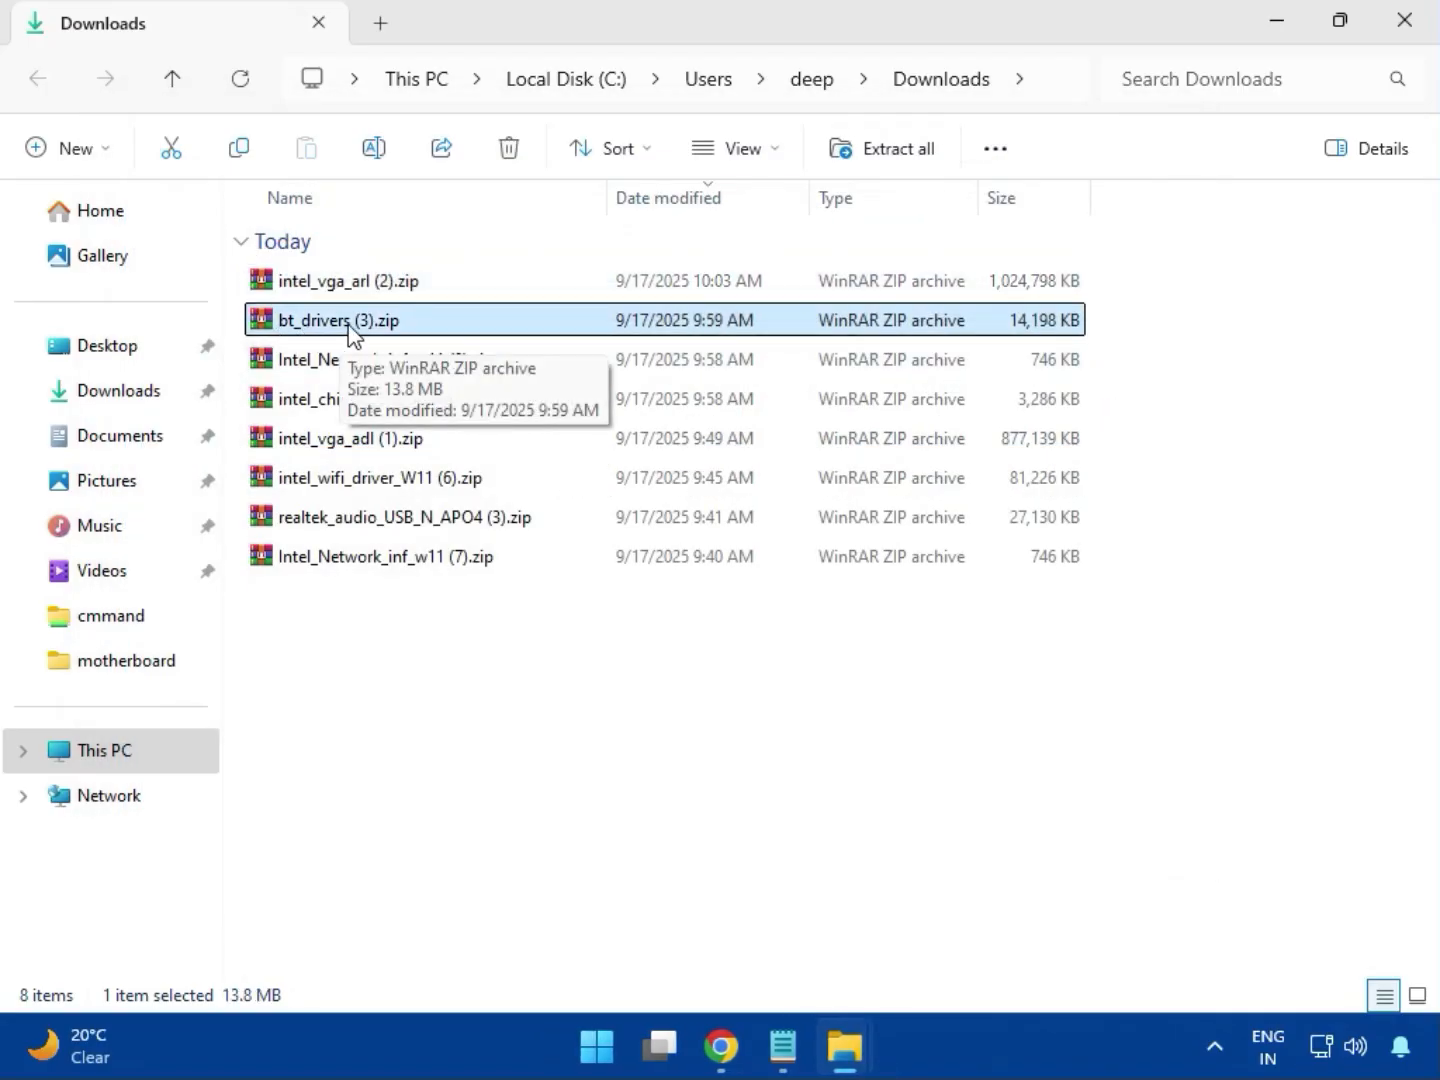
double_click(345, 322)
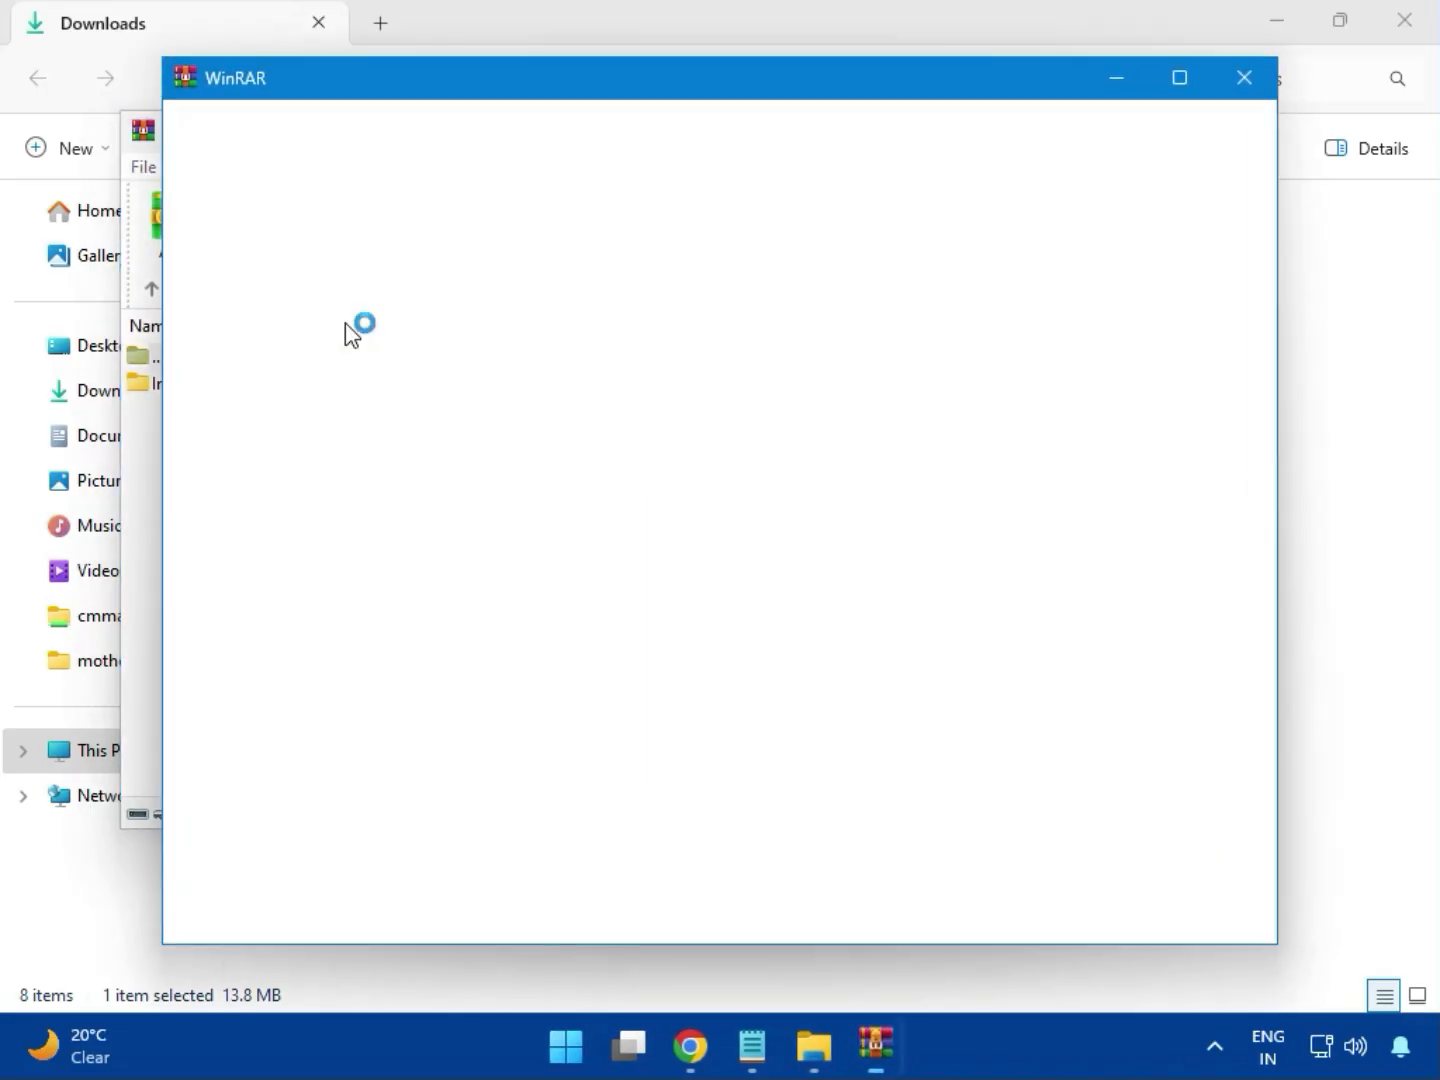
click(1247, 76)
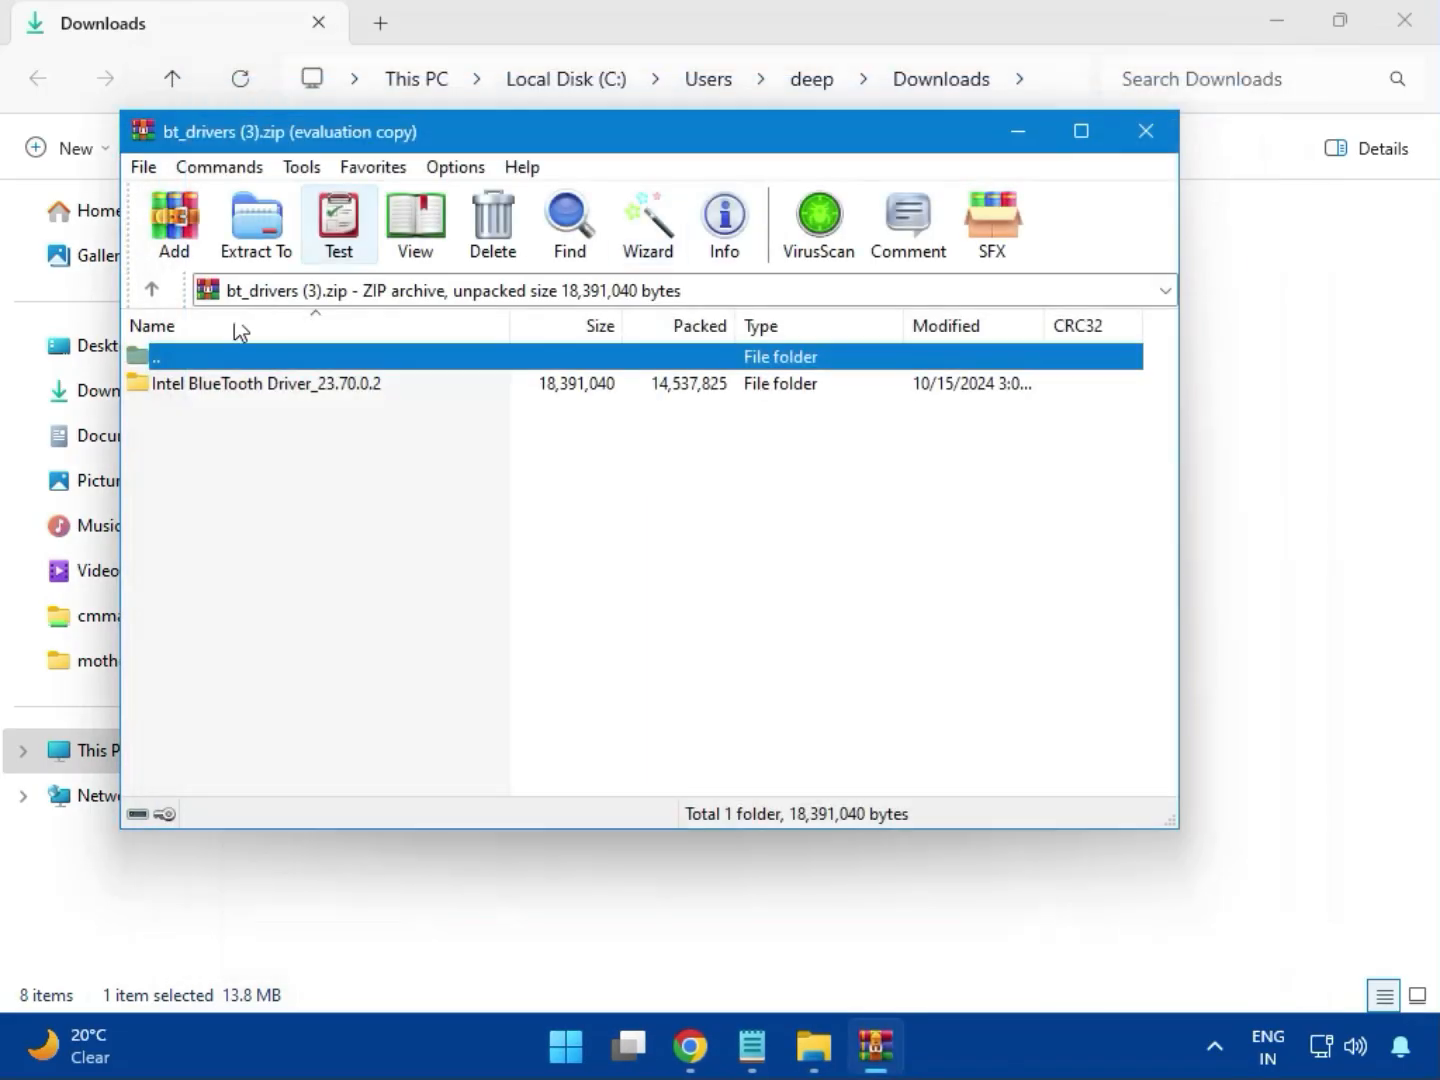
click(214, 386)
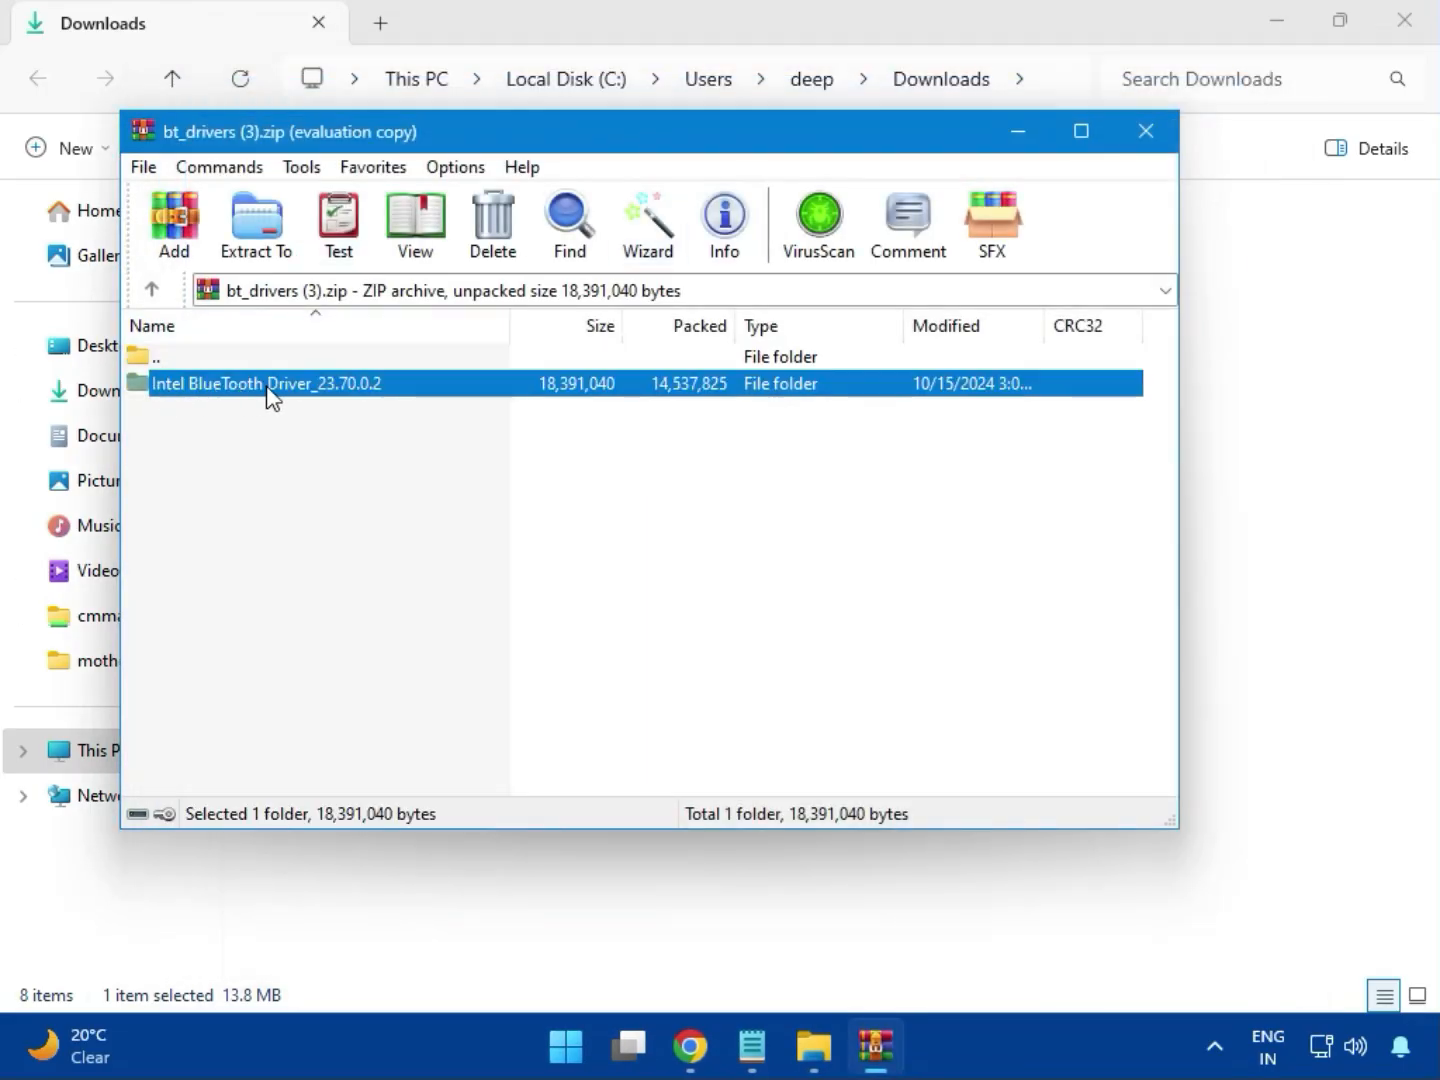
double_click(267, 386)
double_click(239, 398)
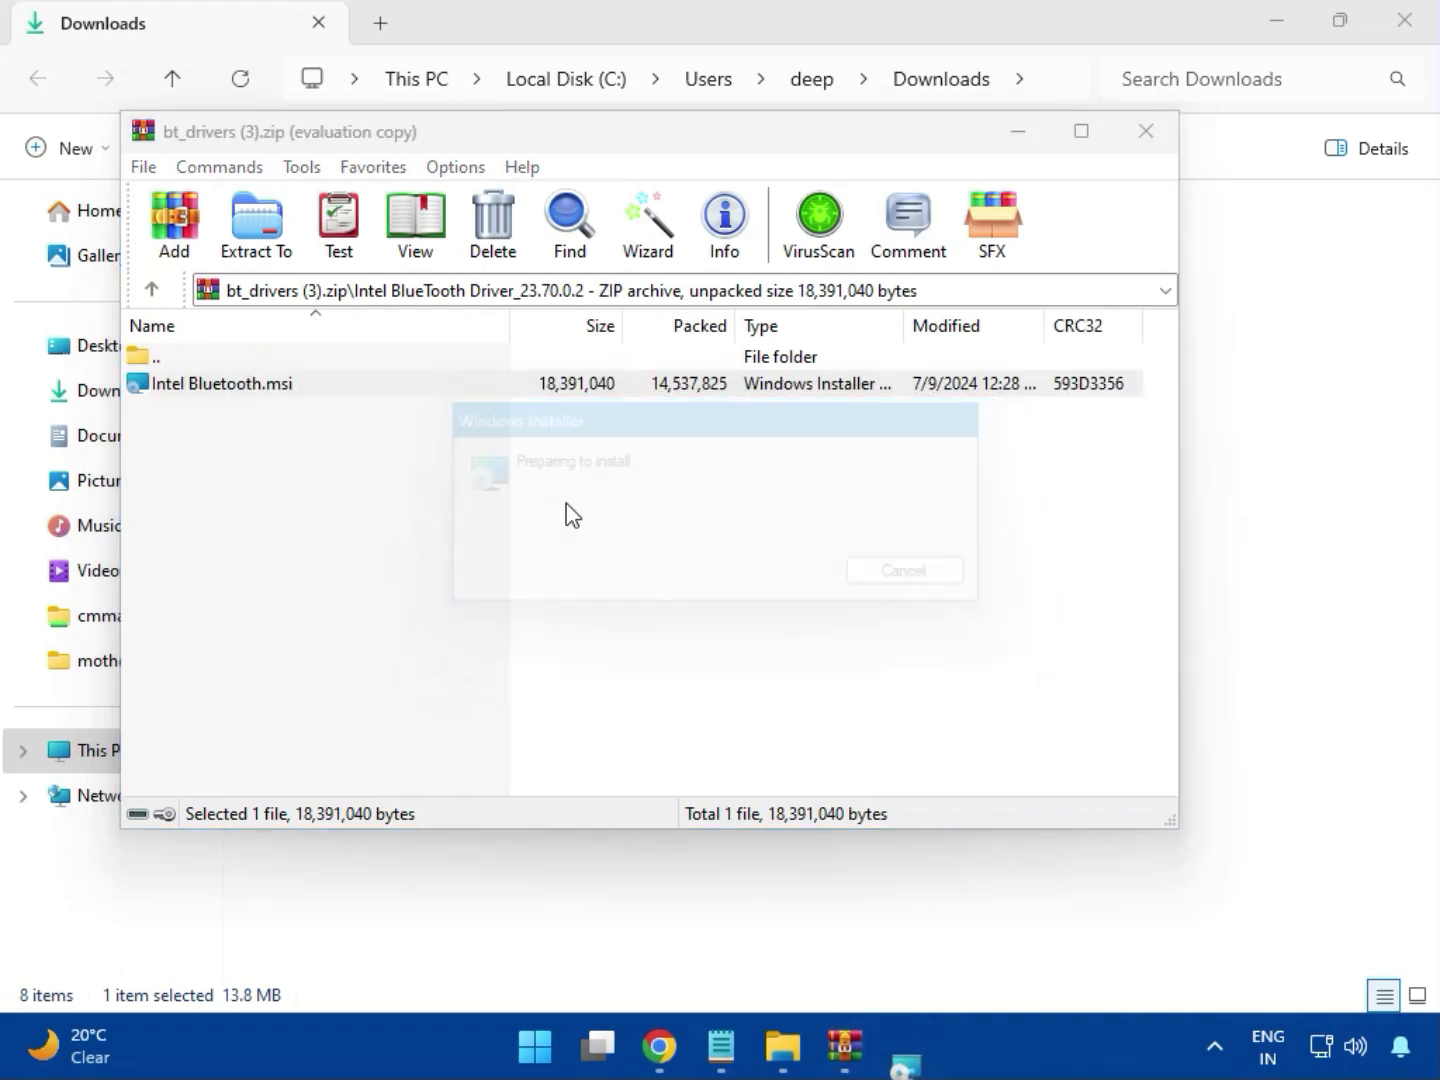
Step: Accept the licence agreement in the Intel Wireless Bluetooth setup and choose the Typical setup type
click(866, 739)
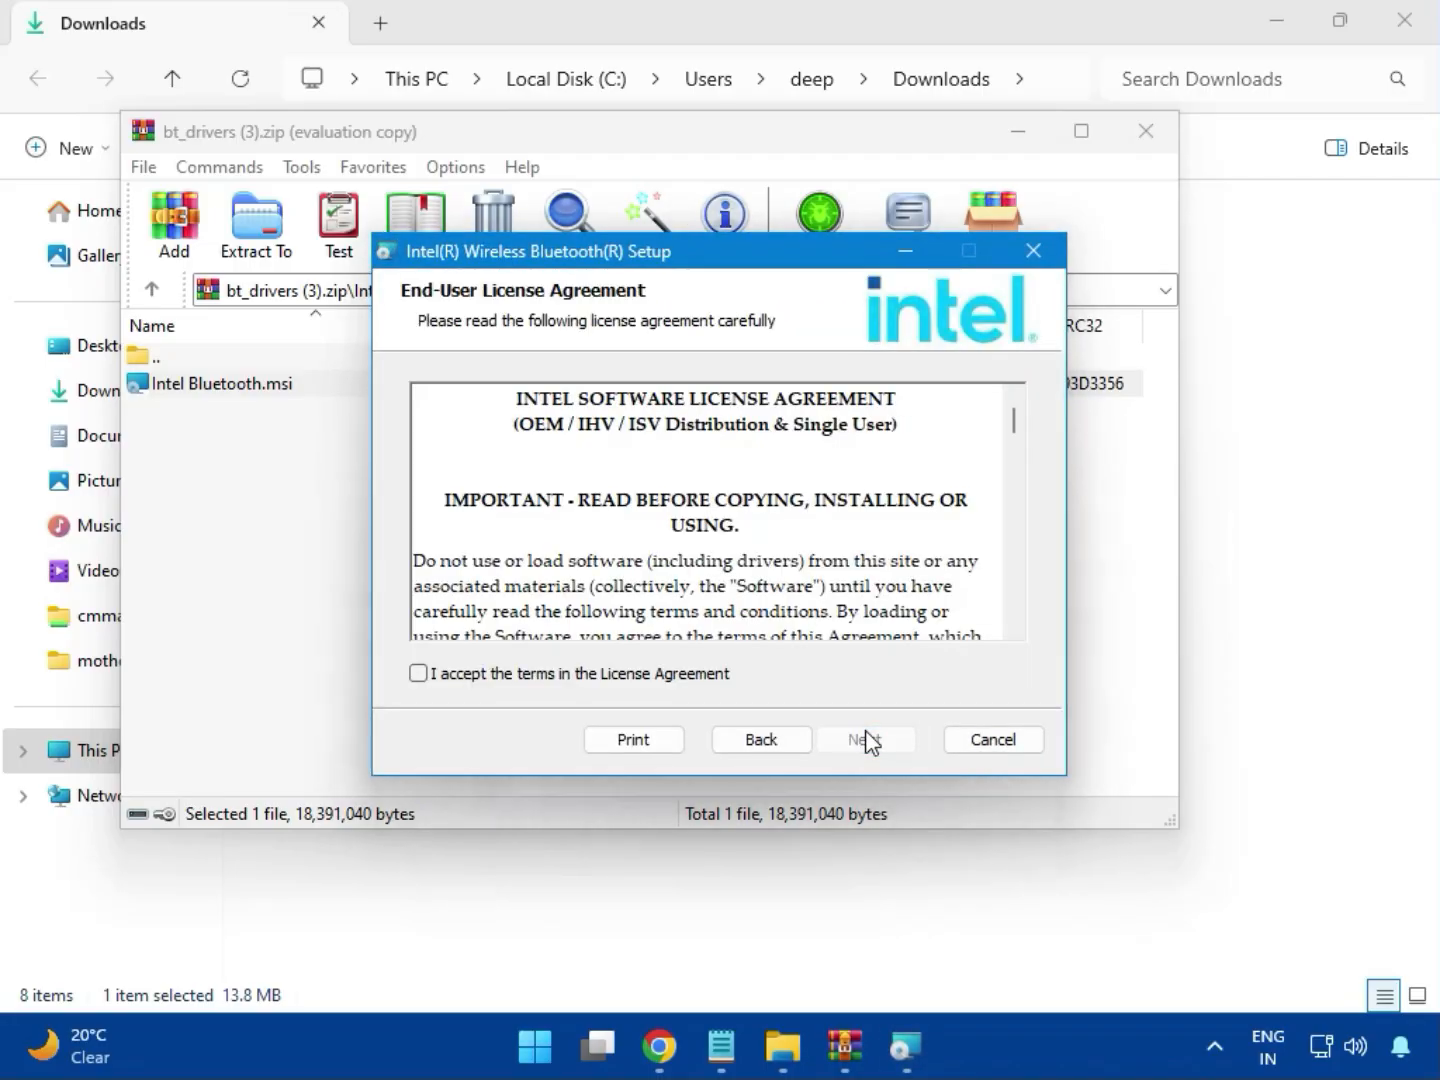
click(517, 682)
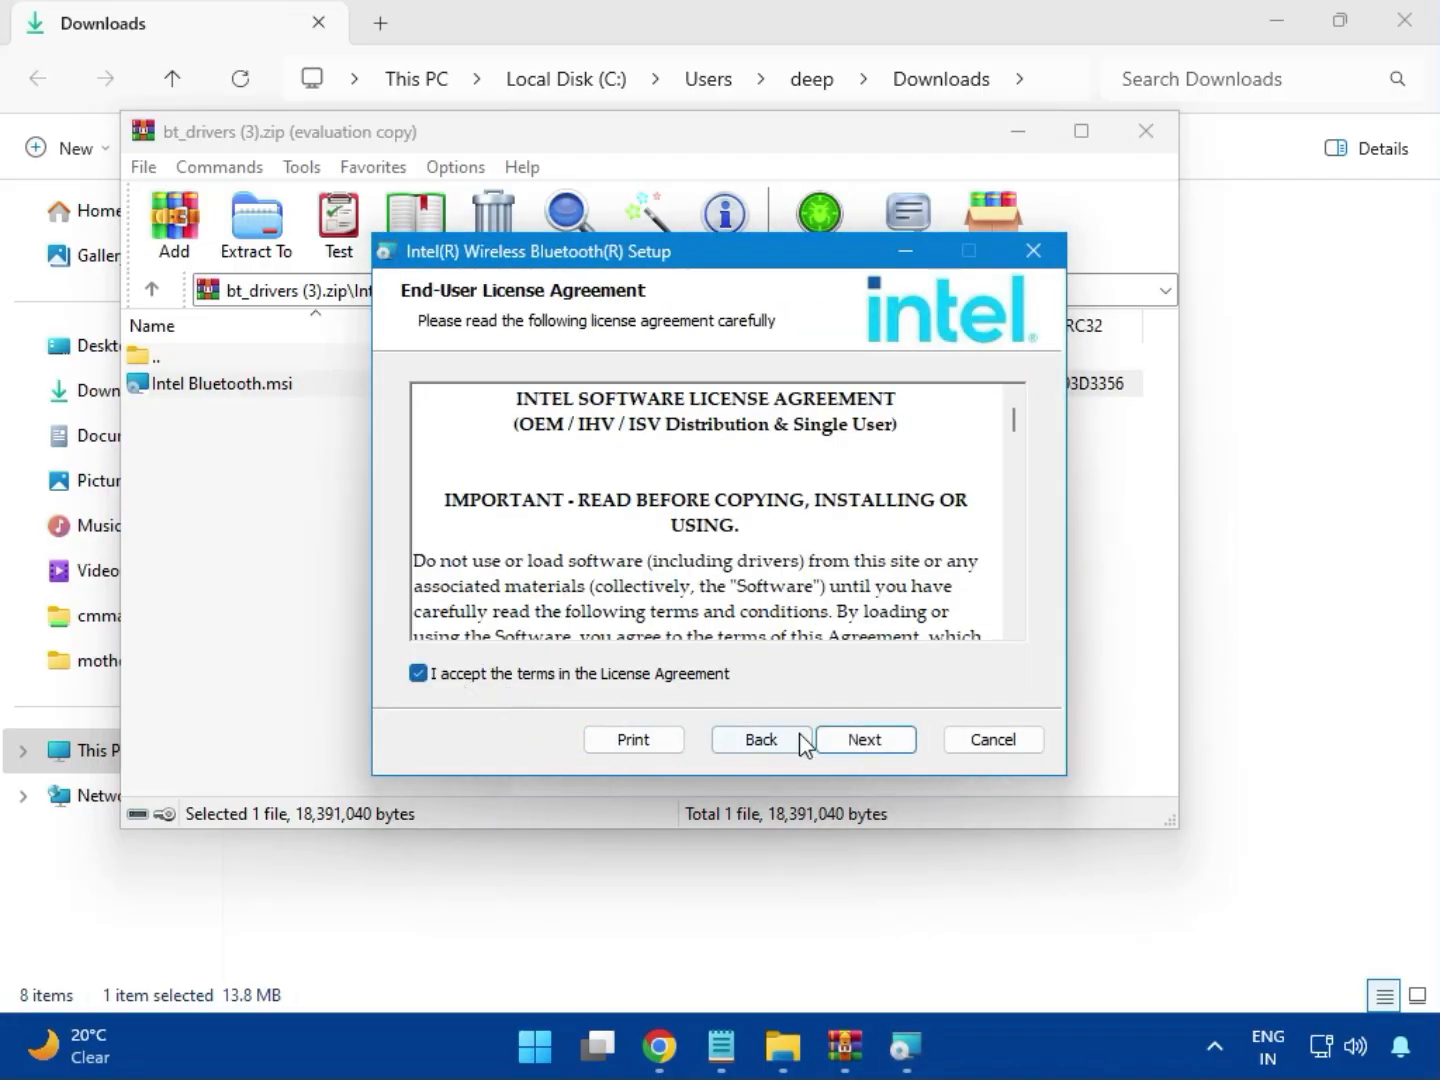
click(859, 746)
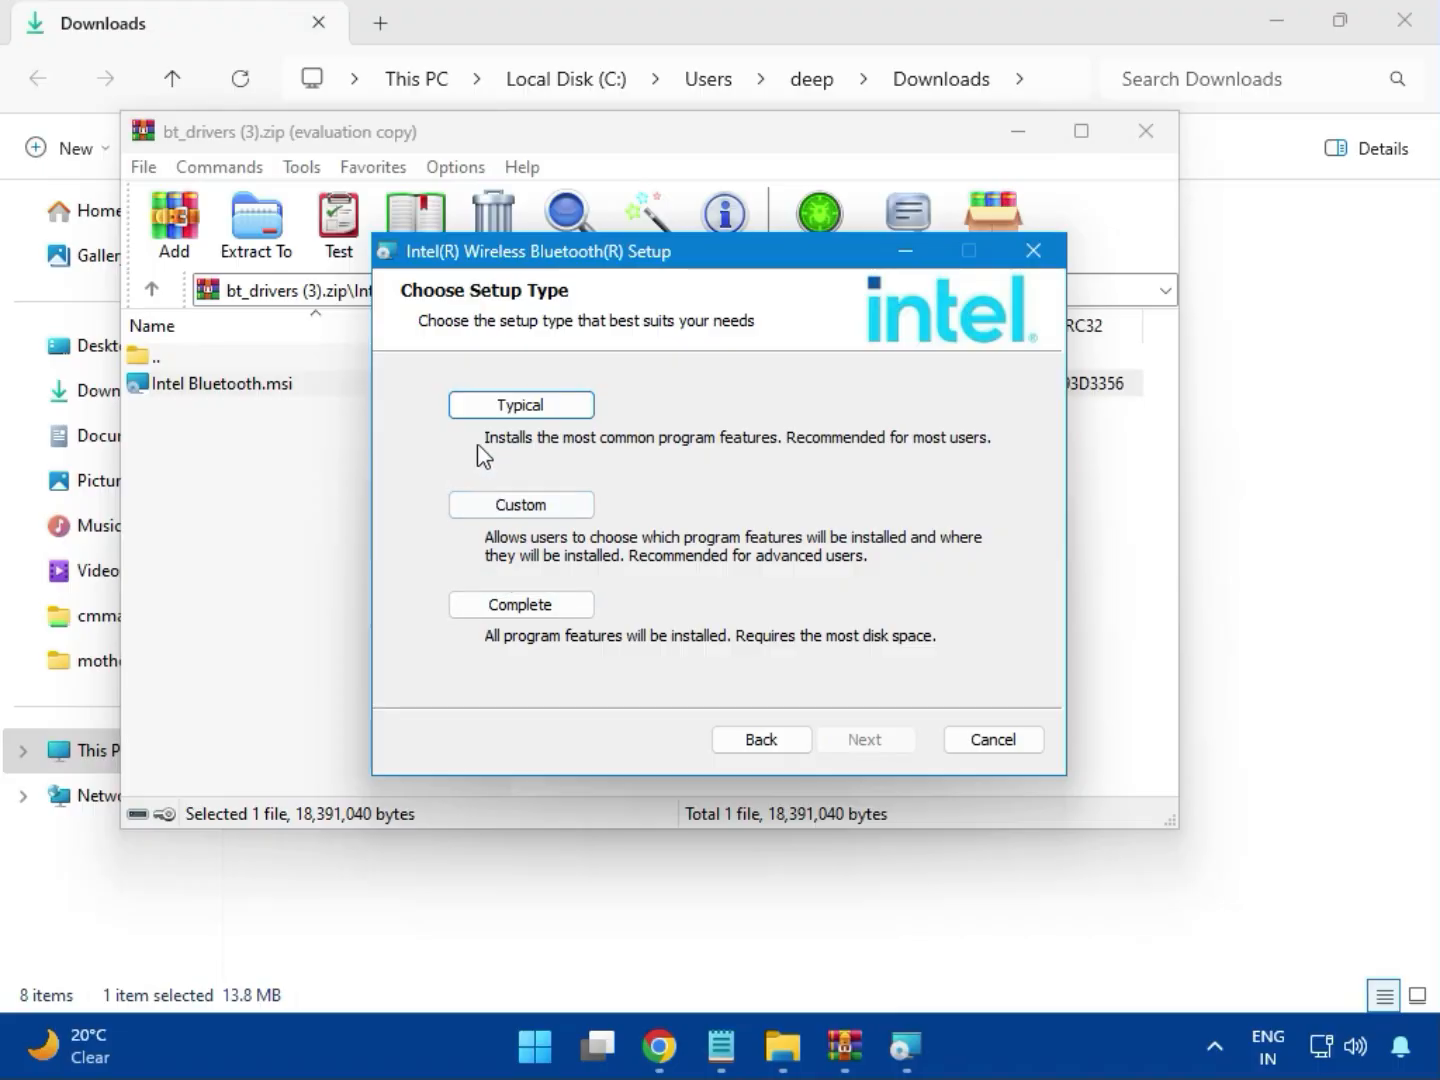
click(500, 406)
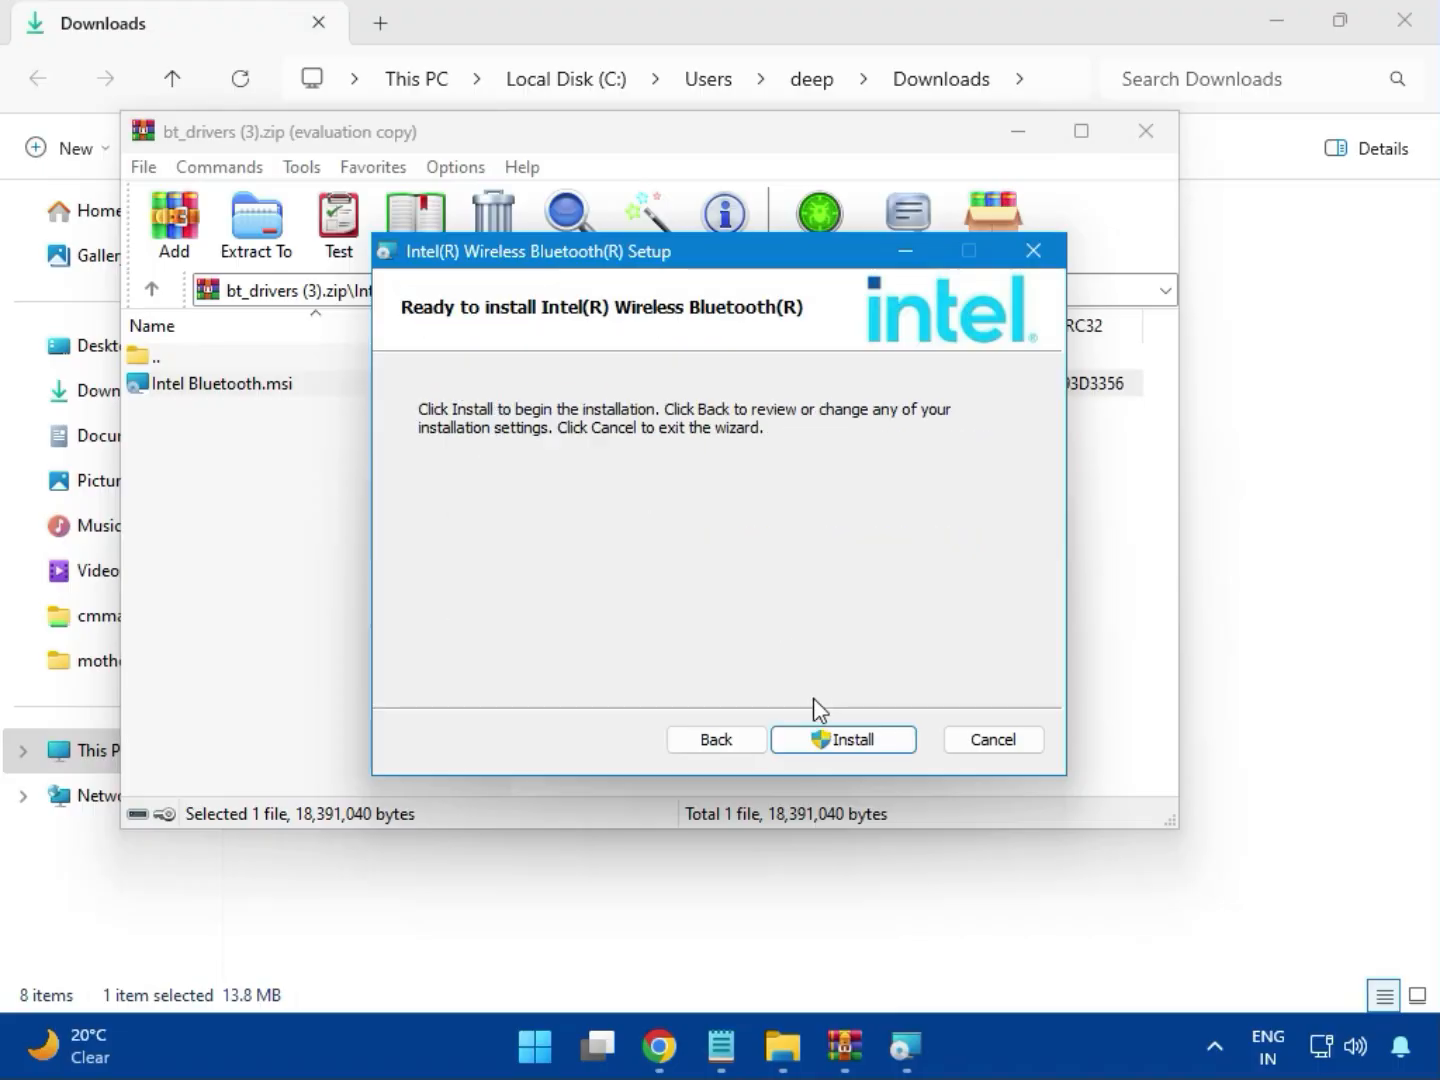
Step: Install Intel Wireless Bluetooth with permission to change the device, finish the wizard and close bt_drivers (3).zip
click(826, 738)
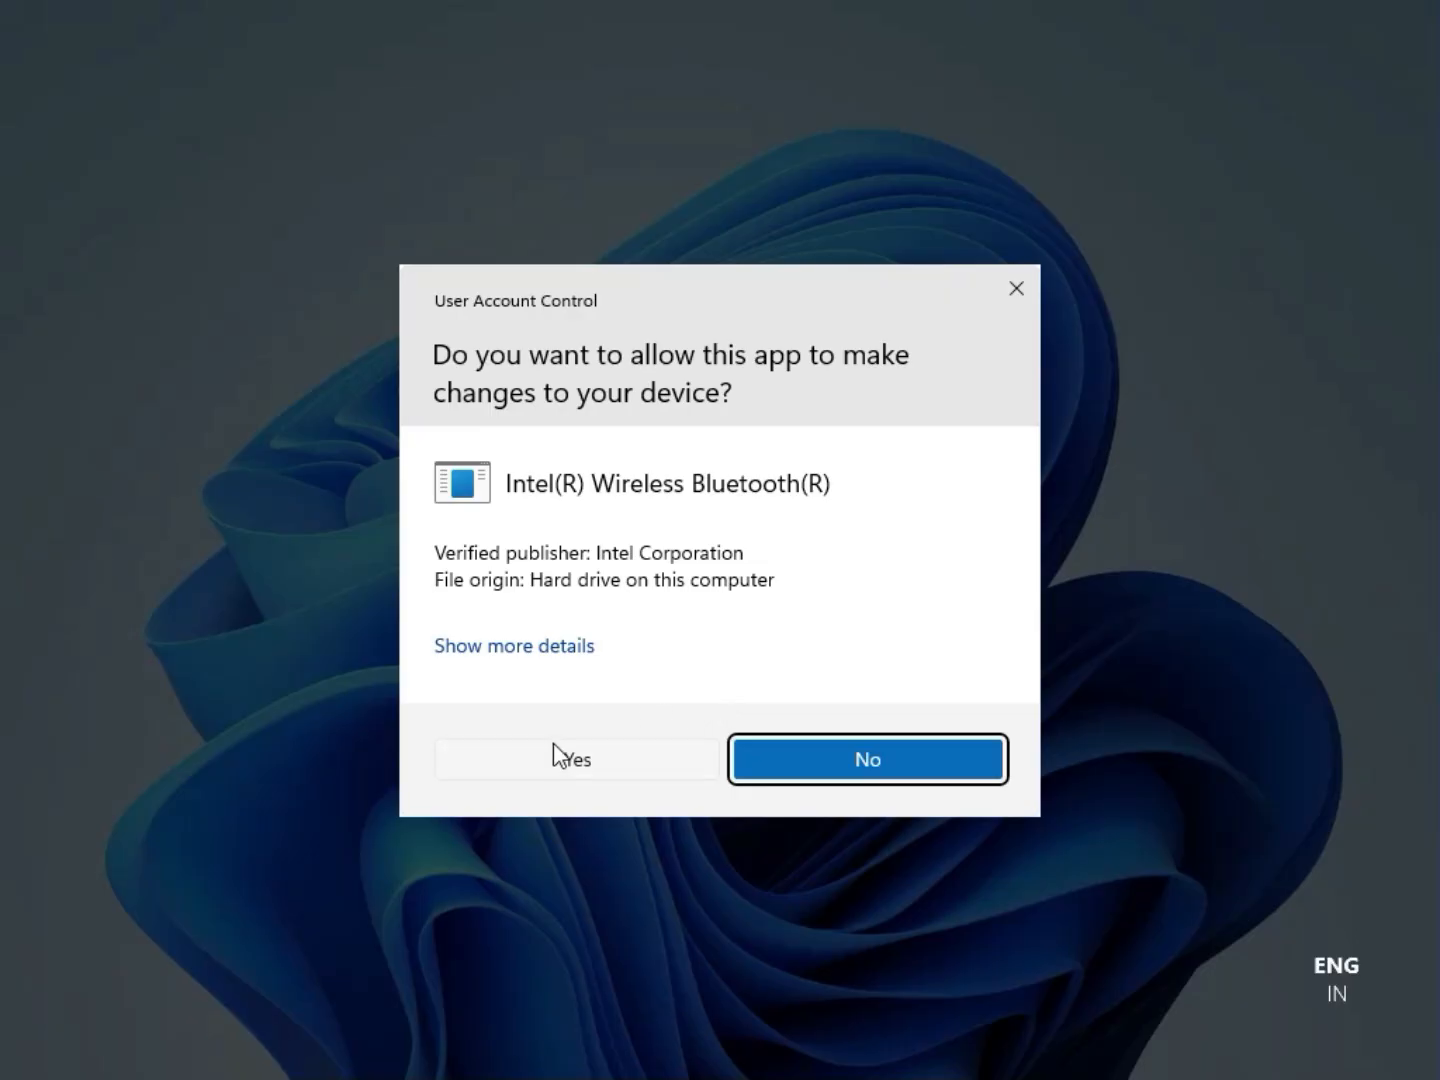
click(556, 757)
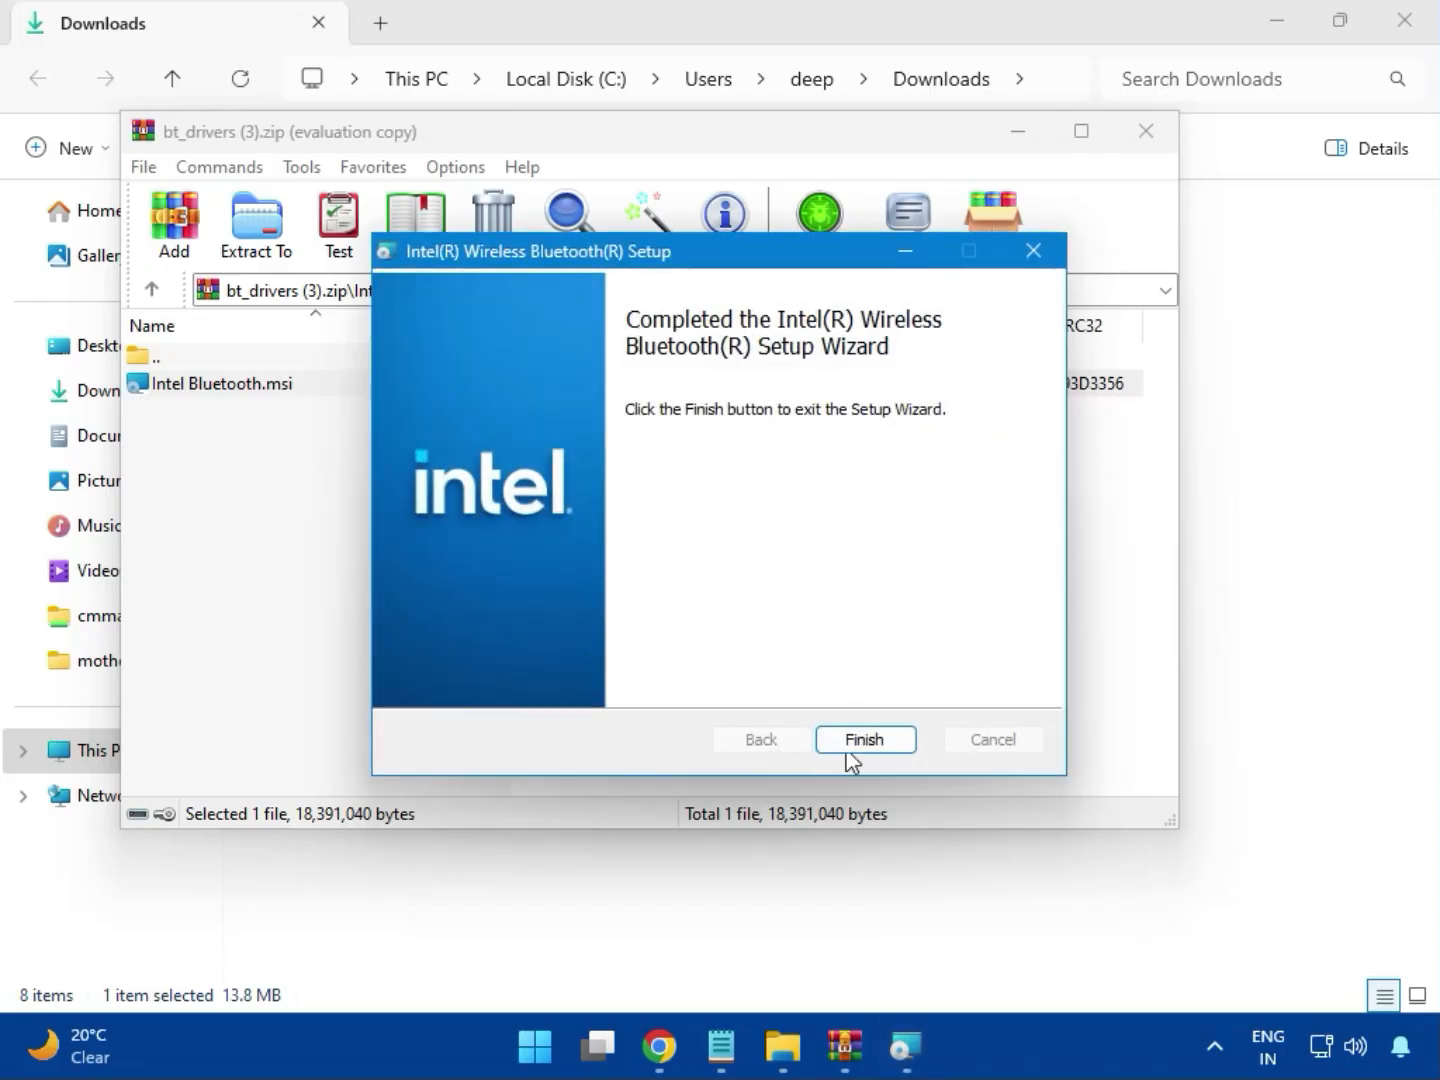
click(851, 741)
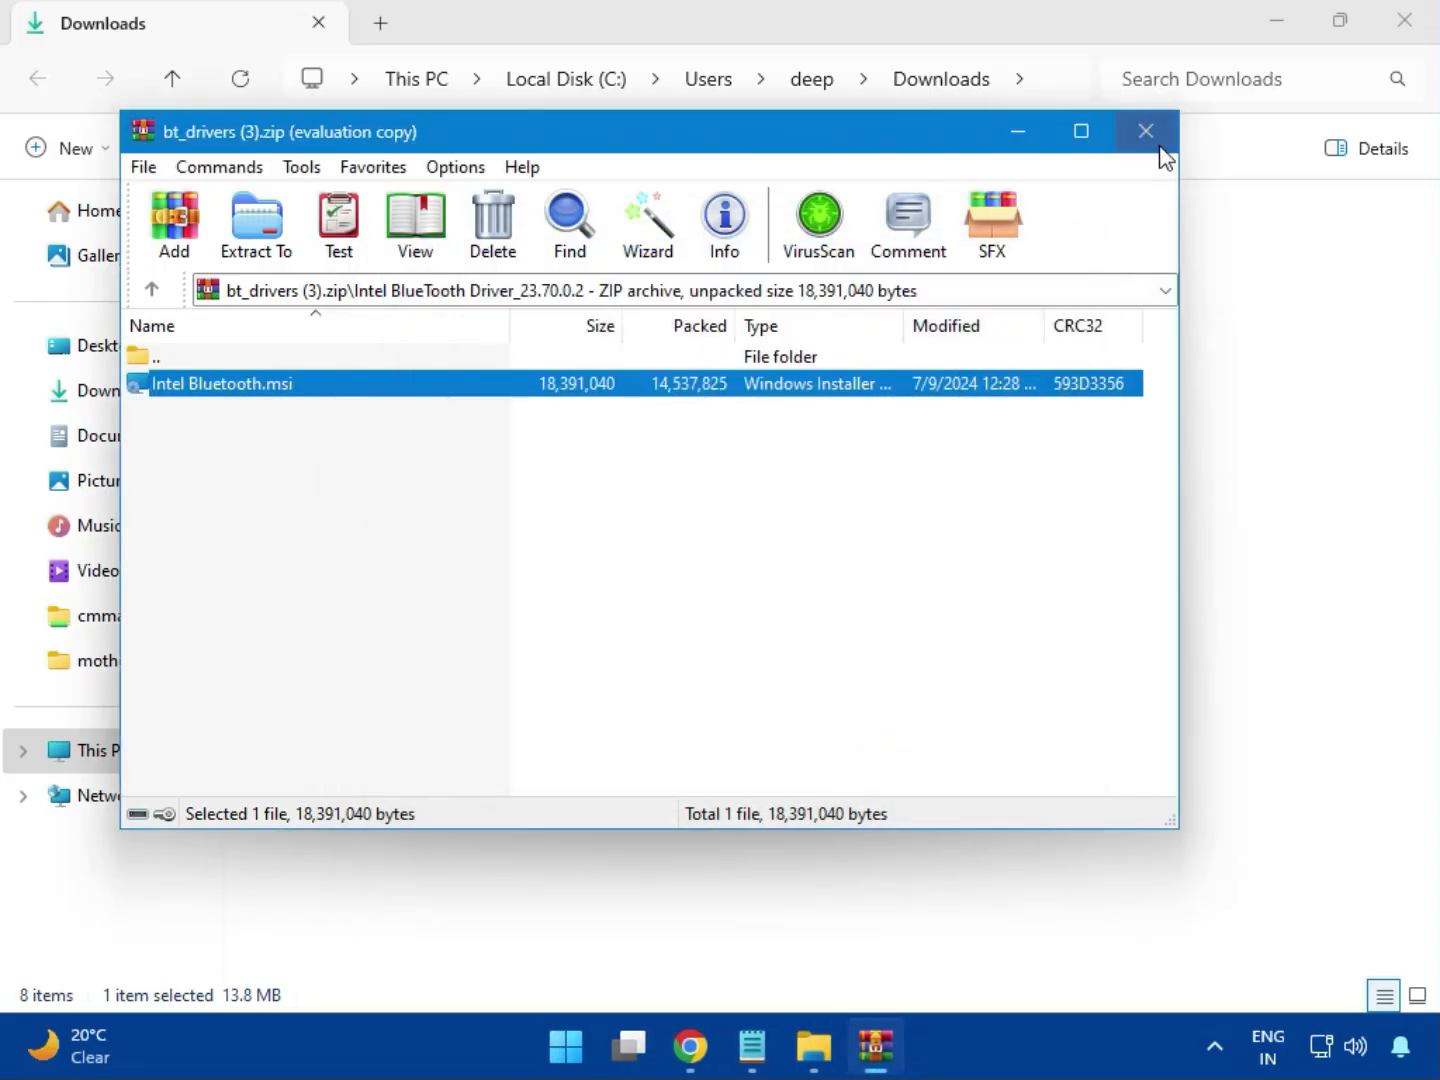
click(1159, 149)
Step: Try to install the network driver with MSI SetupDrv64.exe from the W11 folder of Intel_Network_inf_w11 (8).zip, closing the tool and archive at the end
click(375, 374)
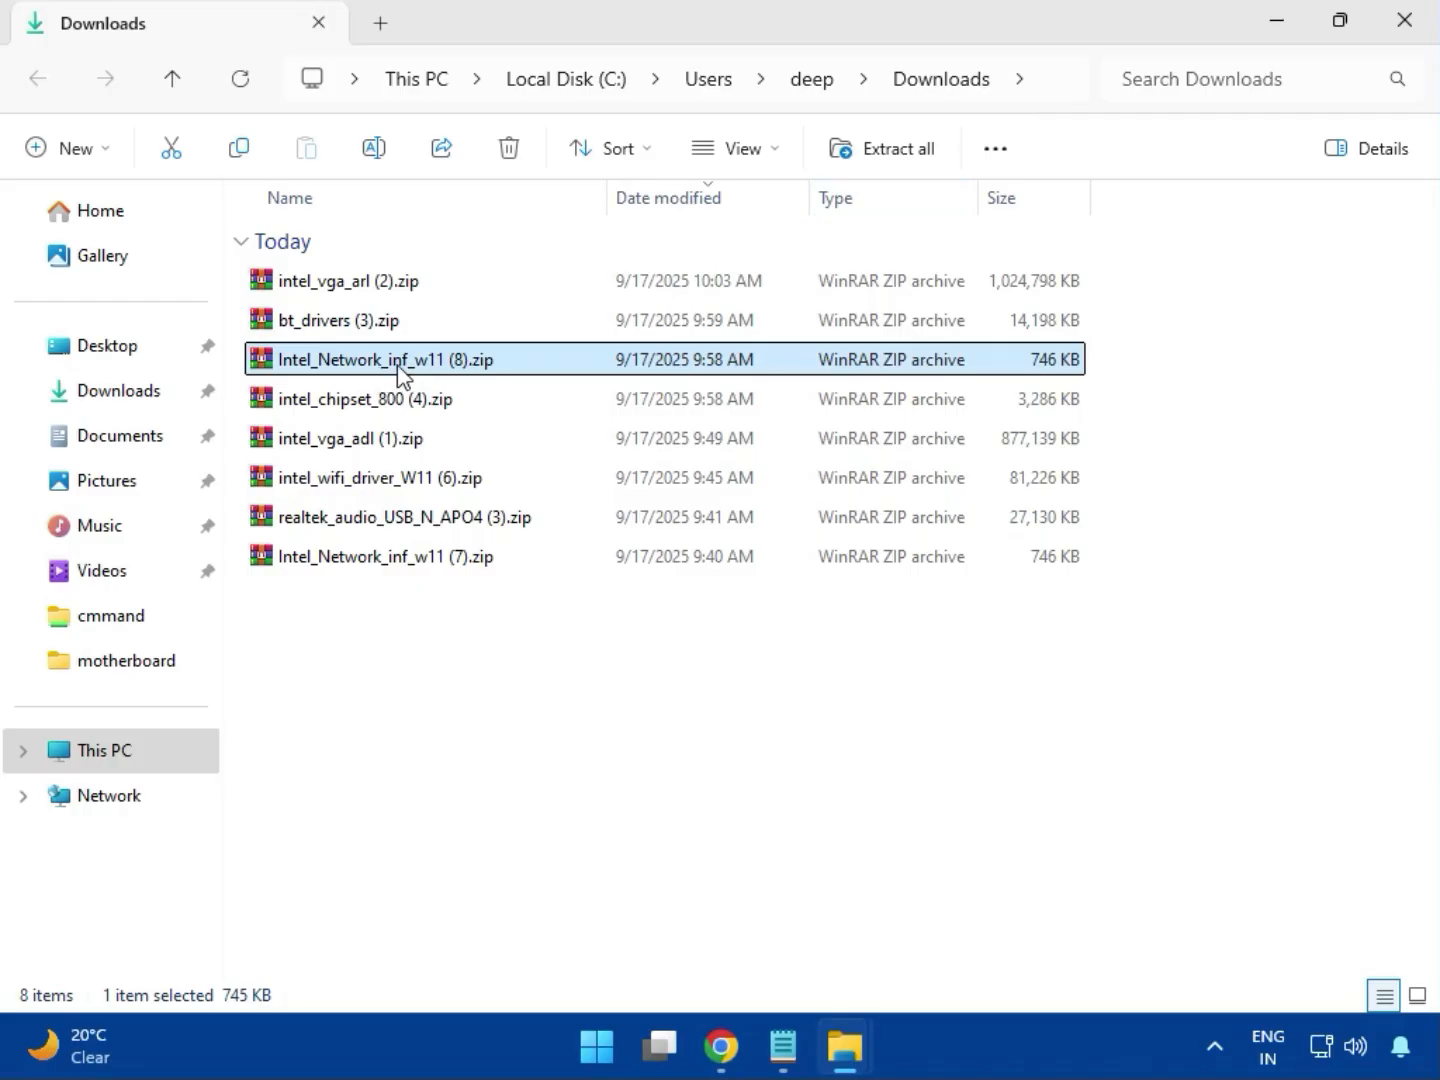
double_click(397, 362)
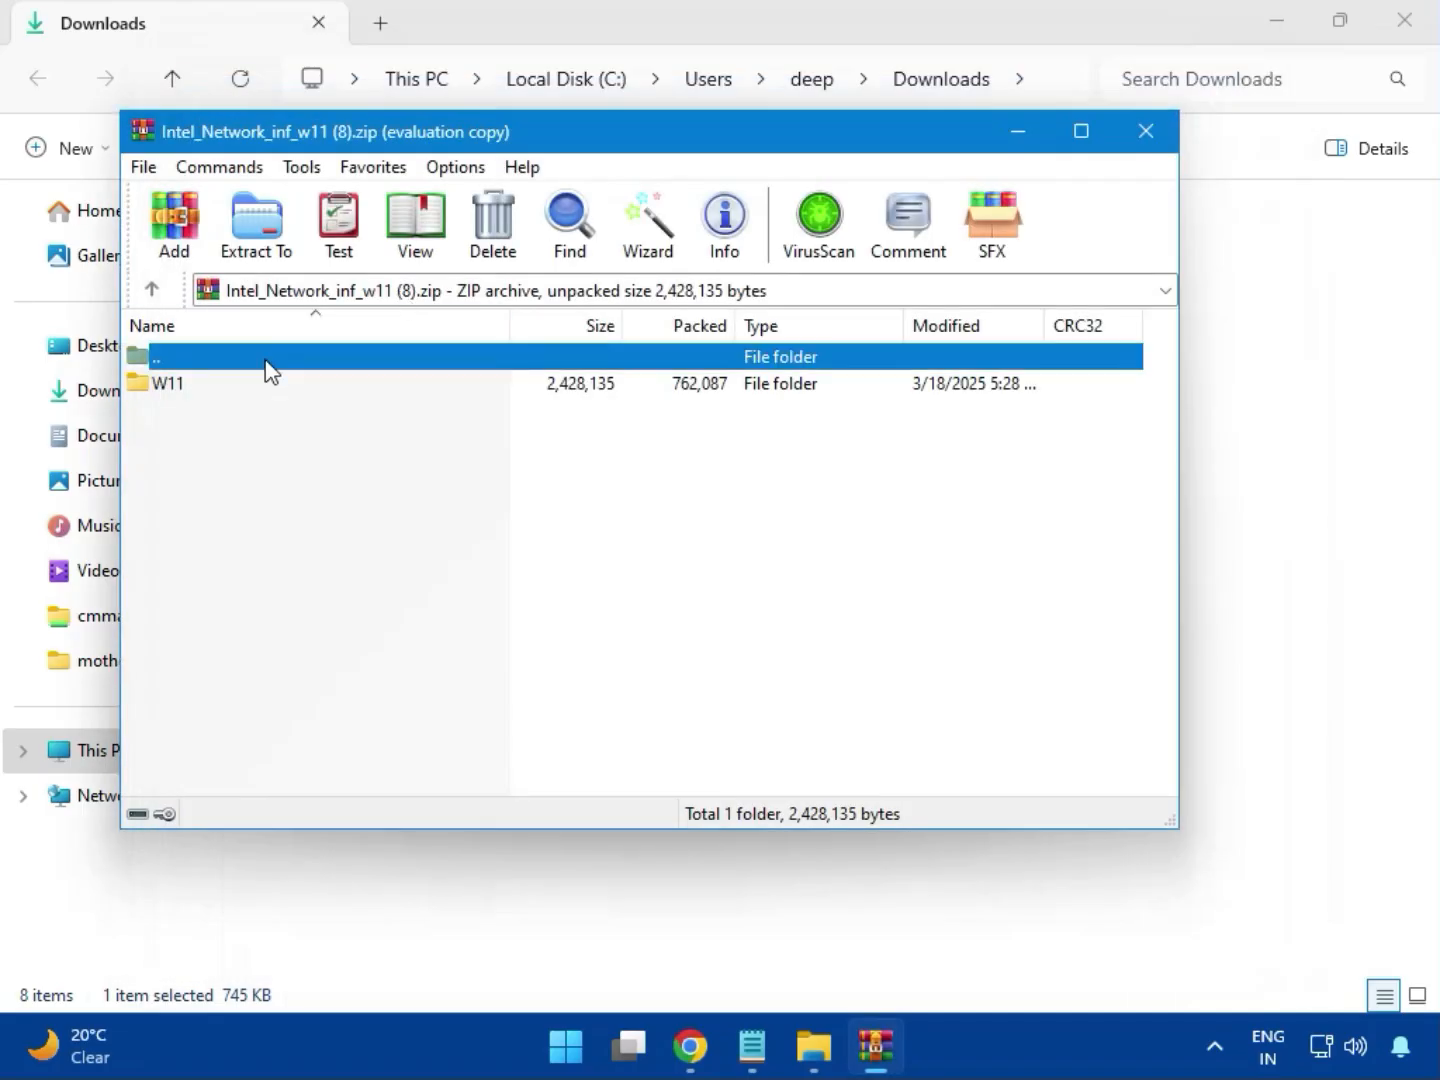
click(178, 388)
double_click(182, 396)
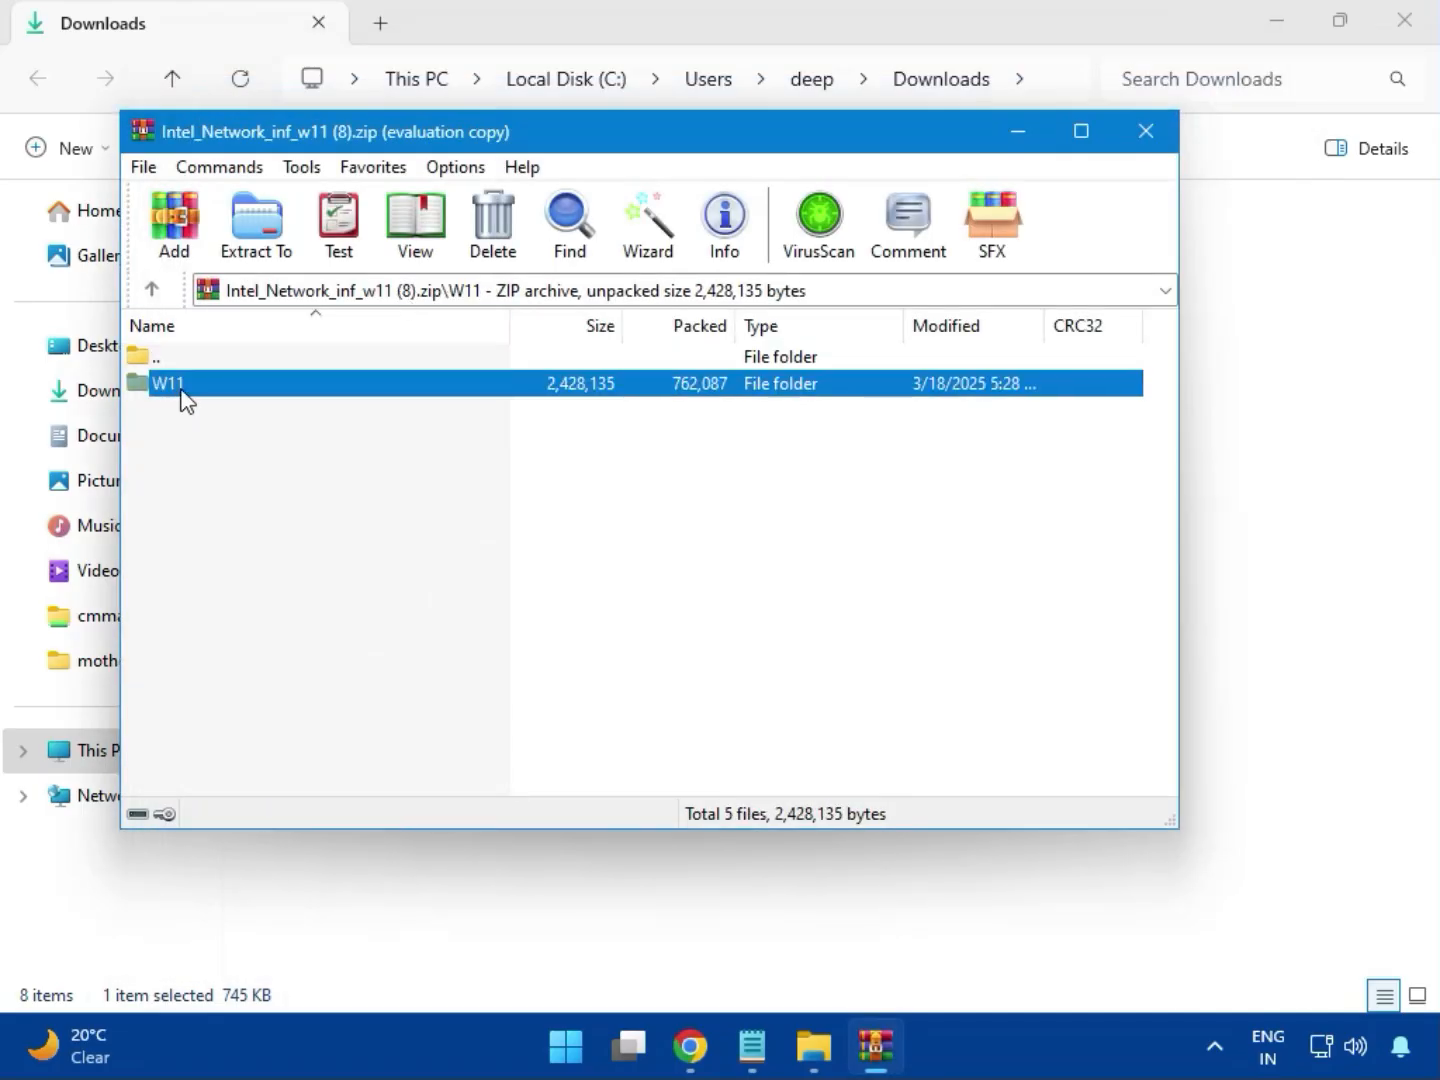
double_click(269, 498)
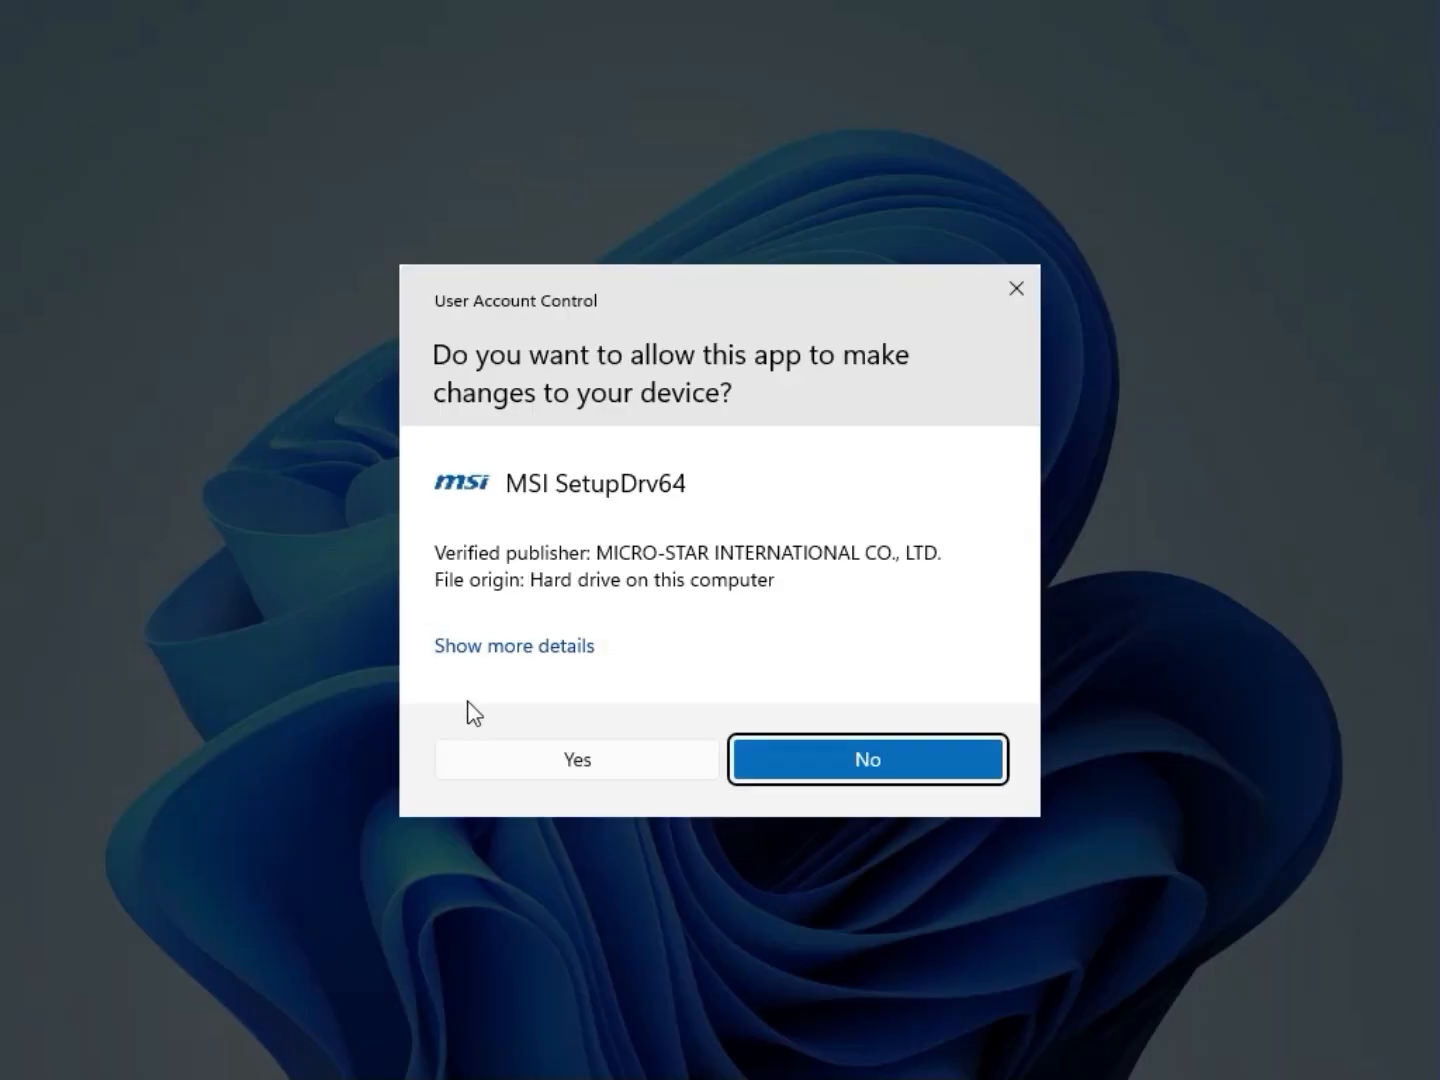
click(536, 744)
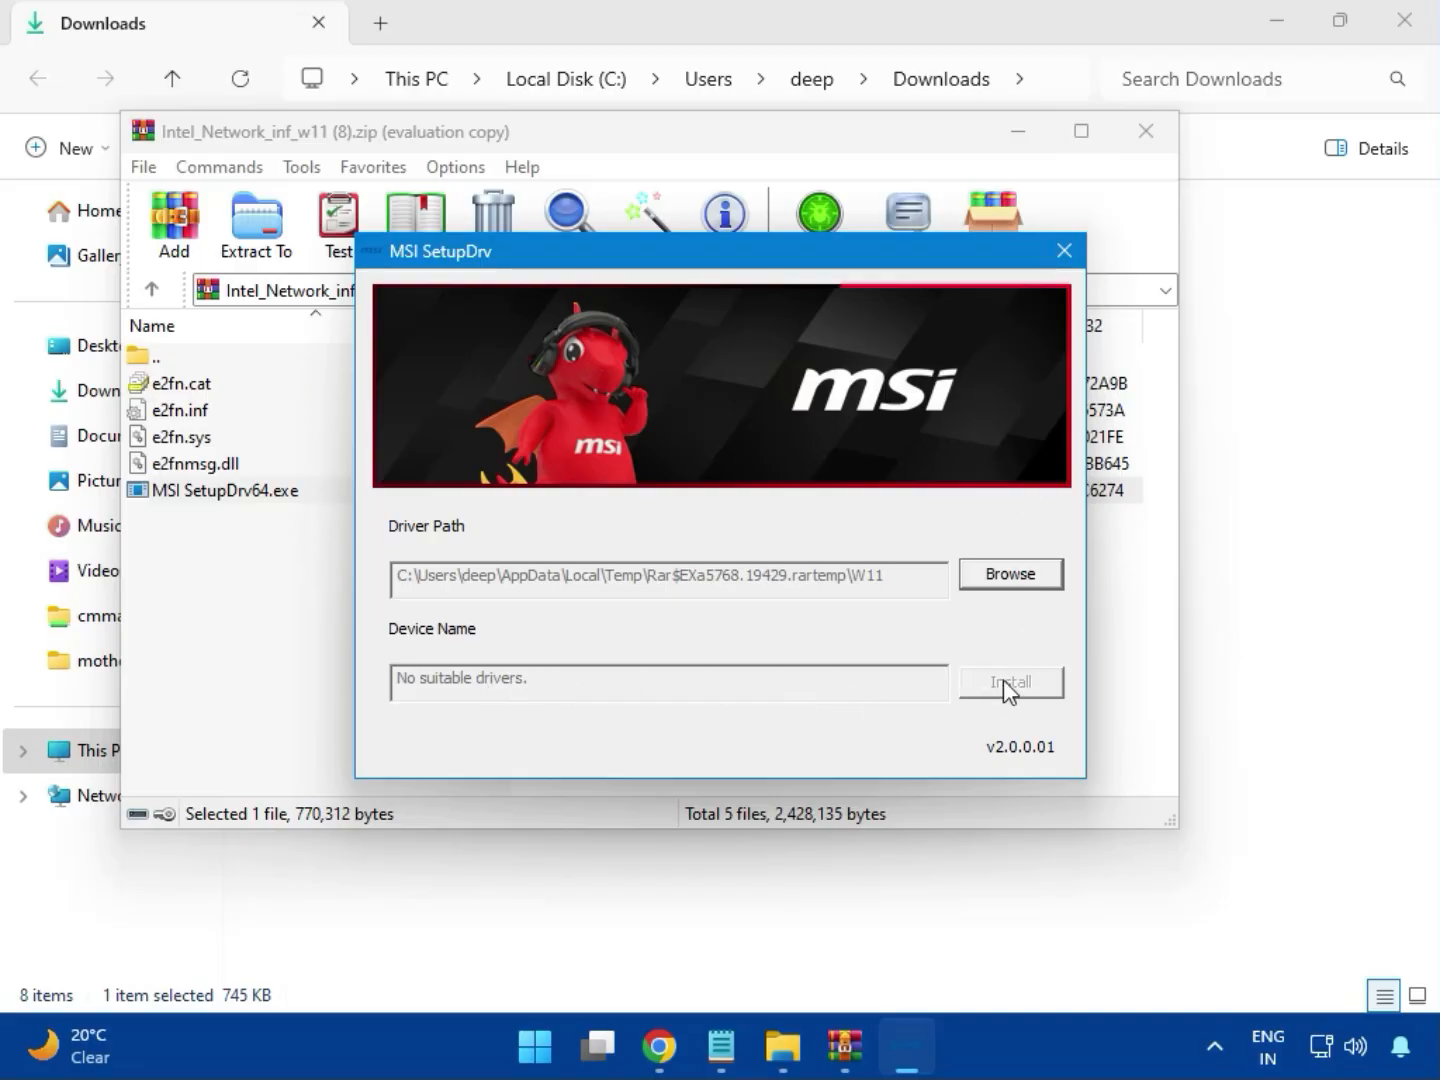
click(1064, 250)
click(1146, 140)
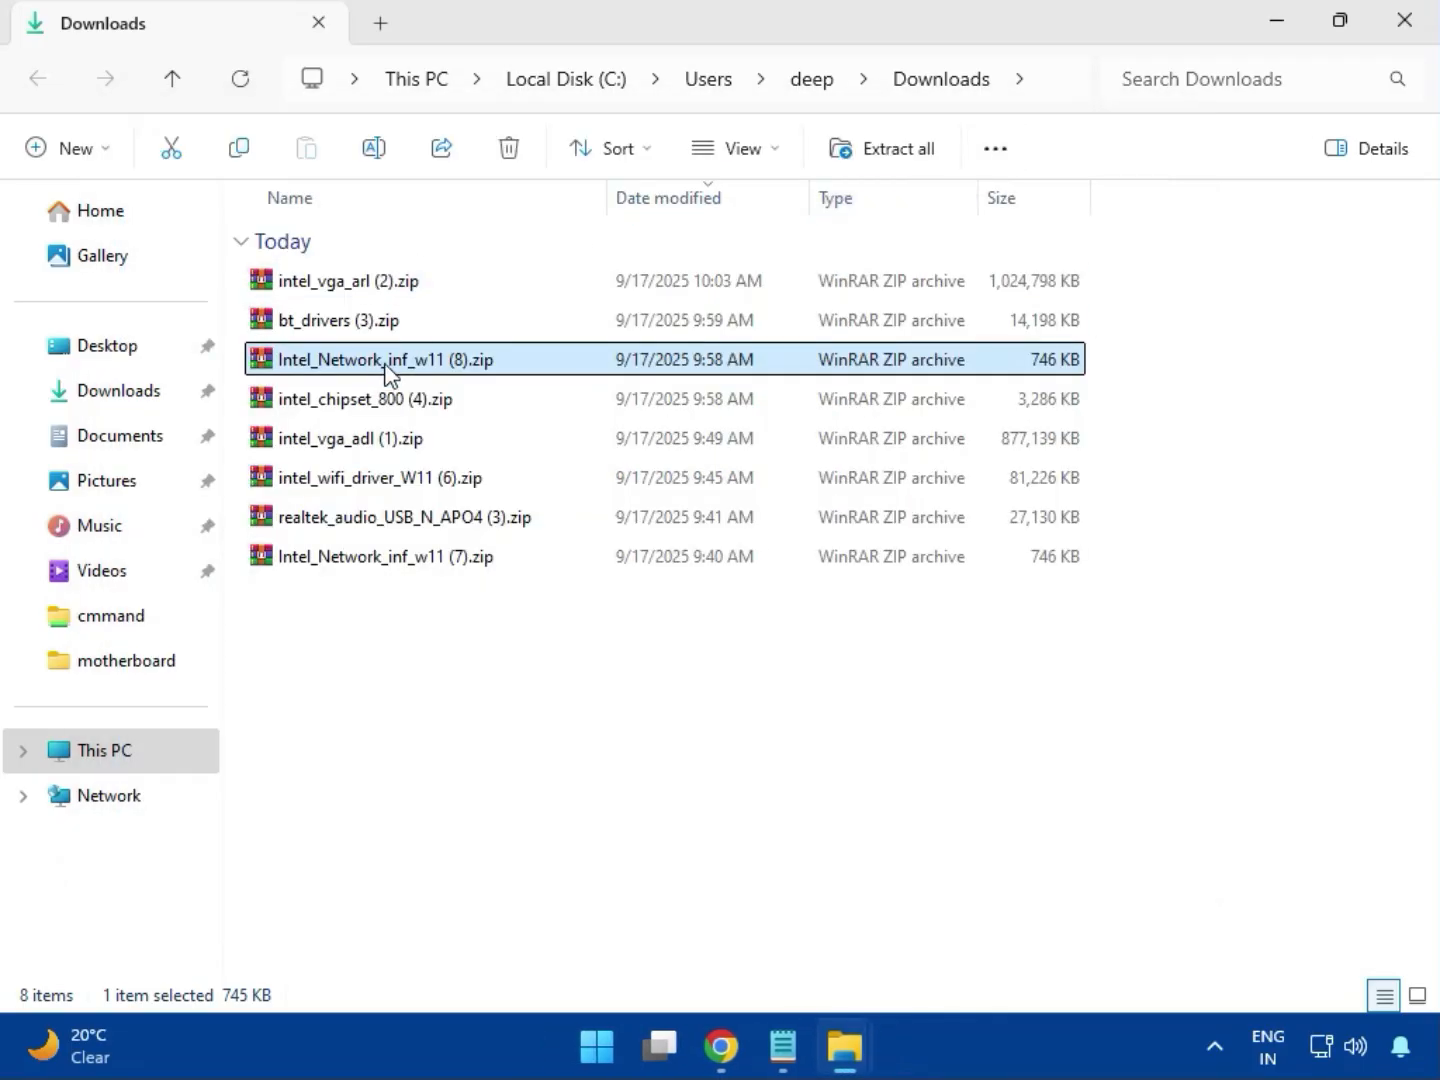
Step: Open intel_chipset_800 (4).zip, dismiss the WinRAR licence reminder and launch SetupChipset.exe from the Intel Chipset Driver folder
click(333, 402)
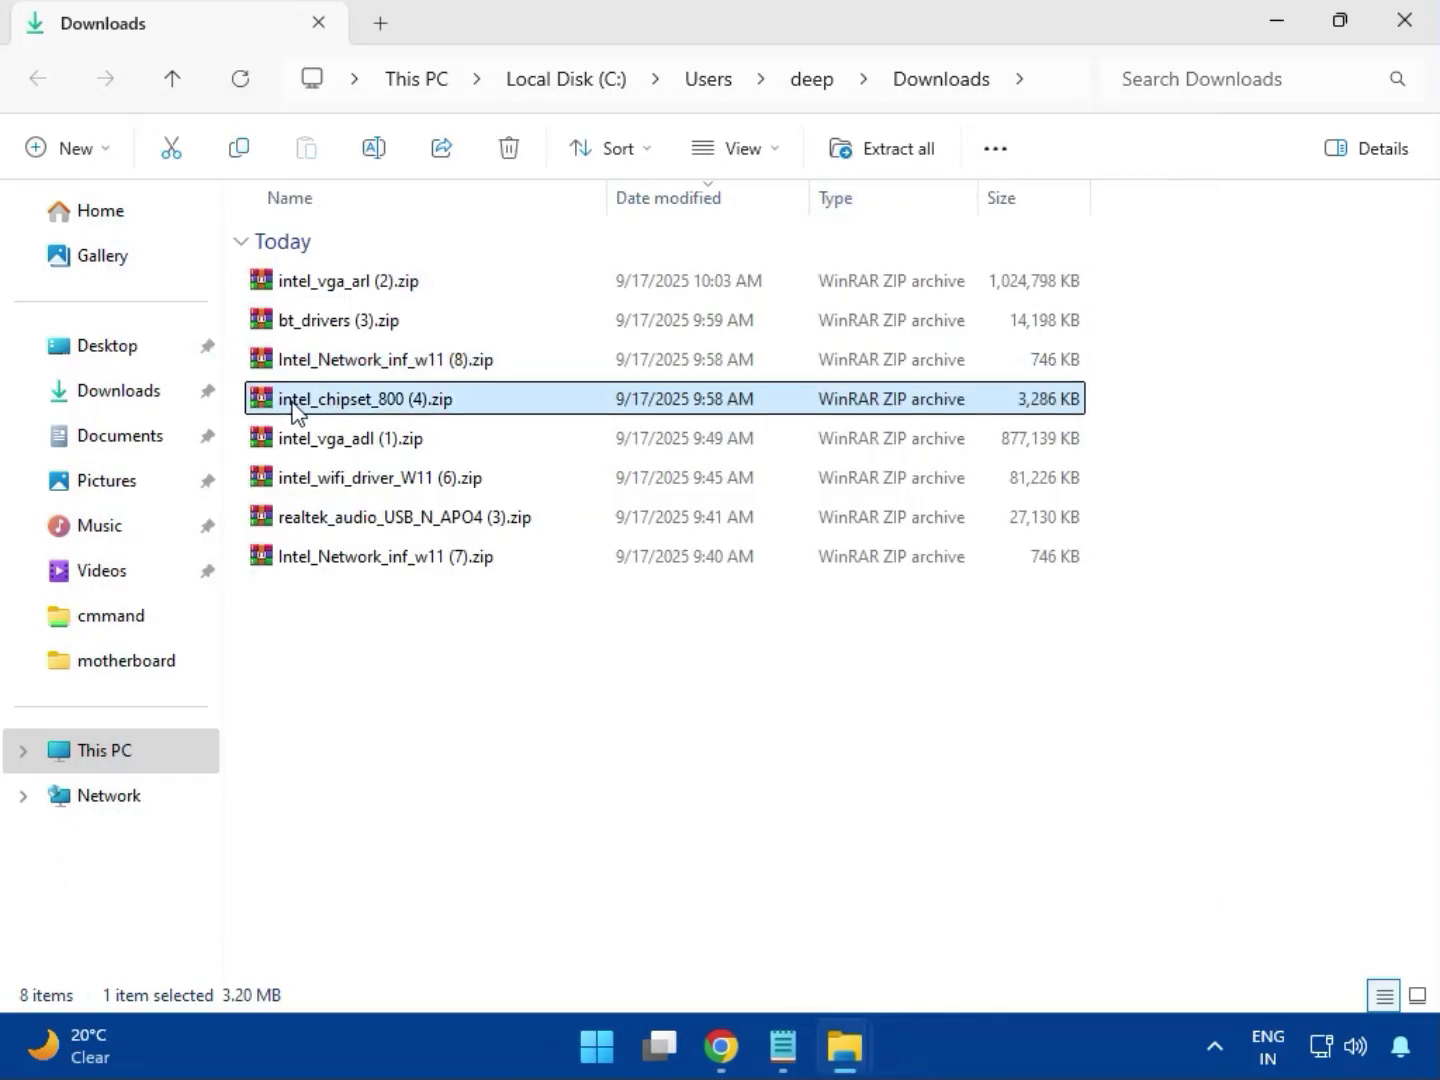
double_click(409, 402)
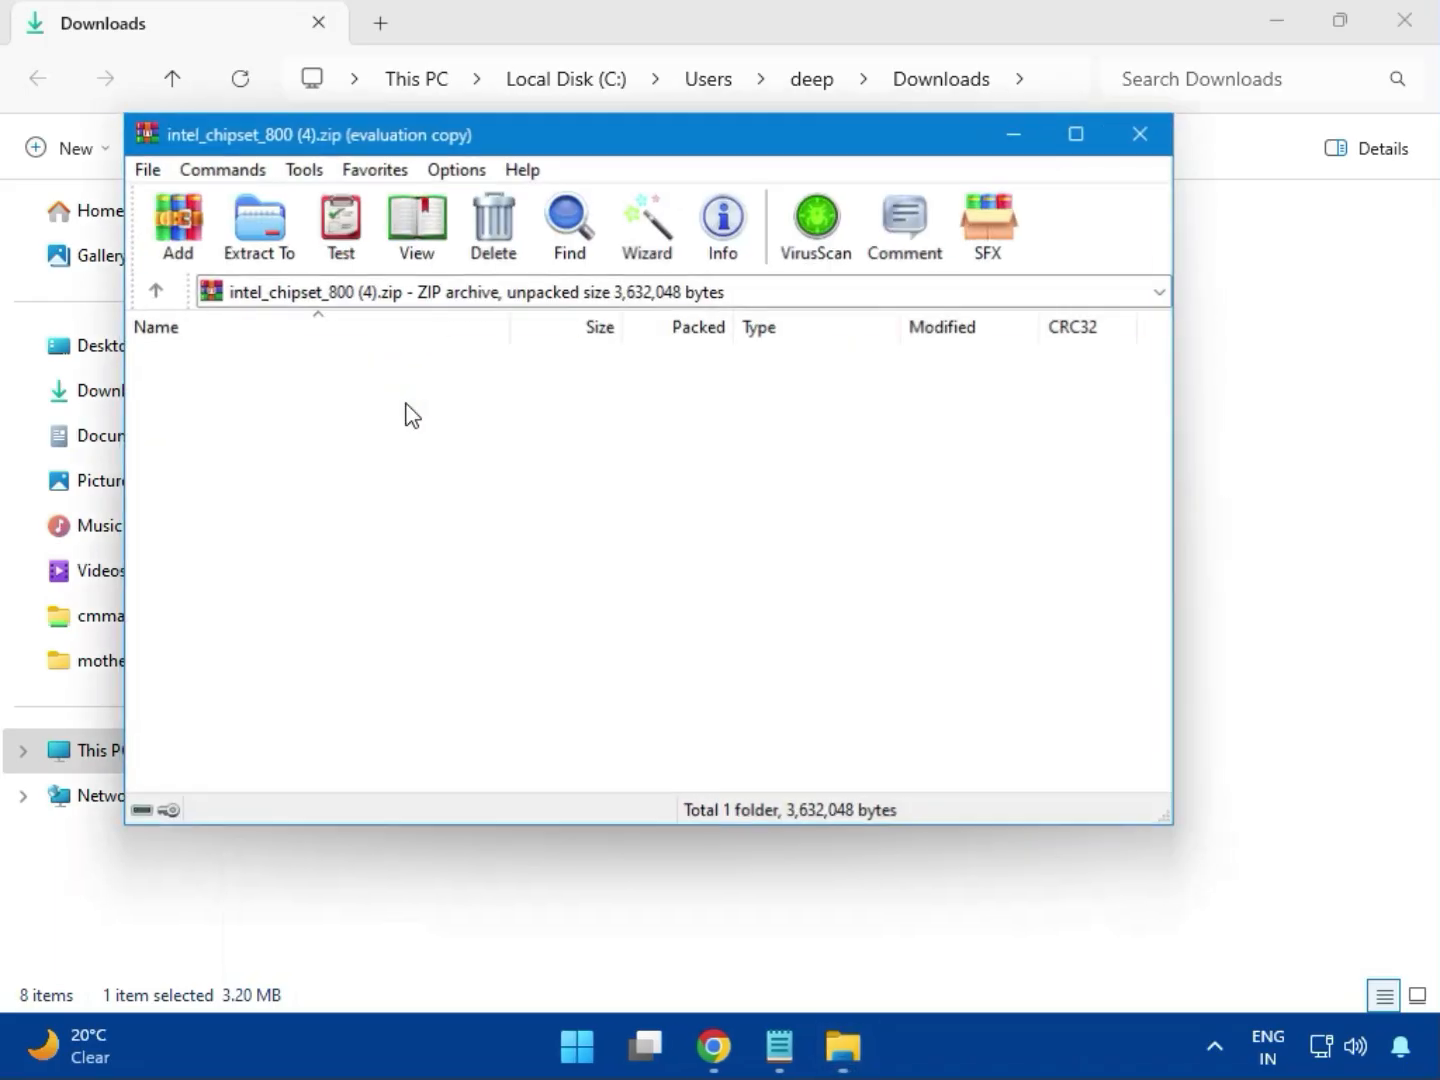
click(145, 390)
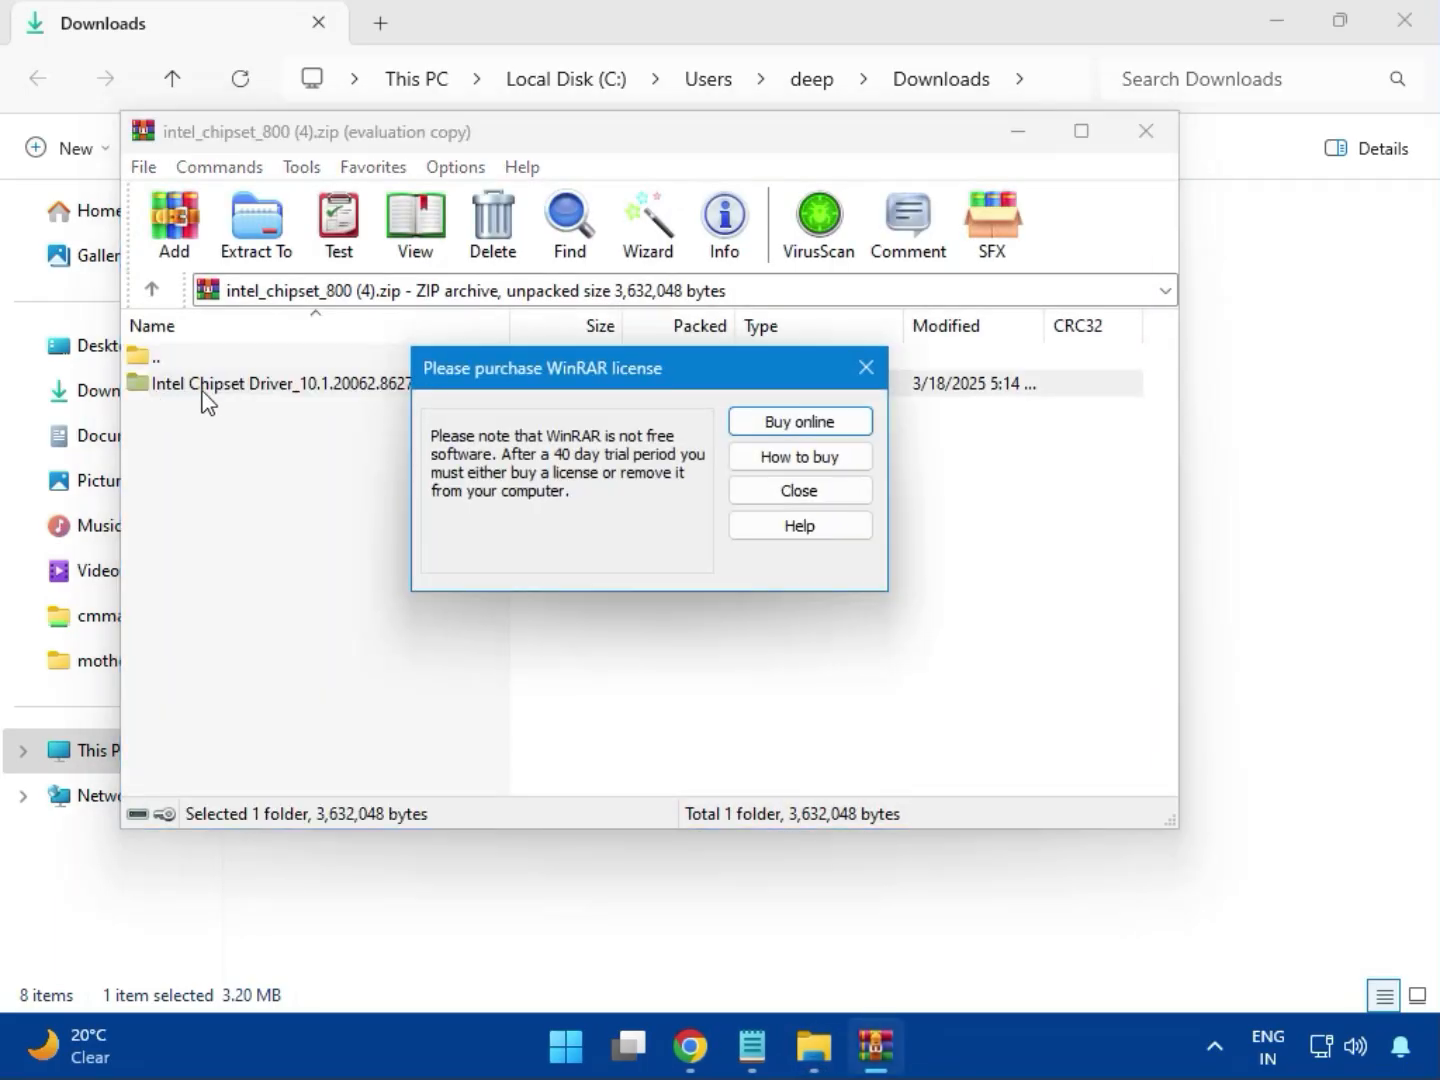
click(876, 366)
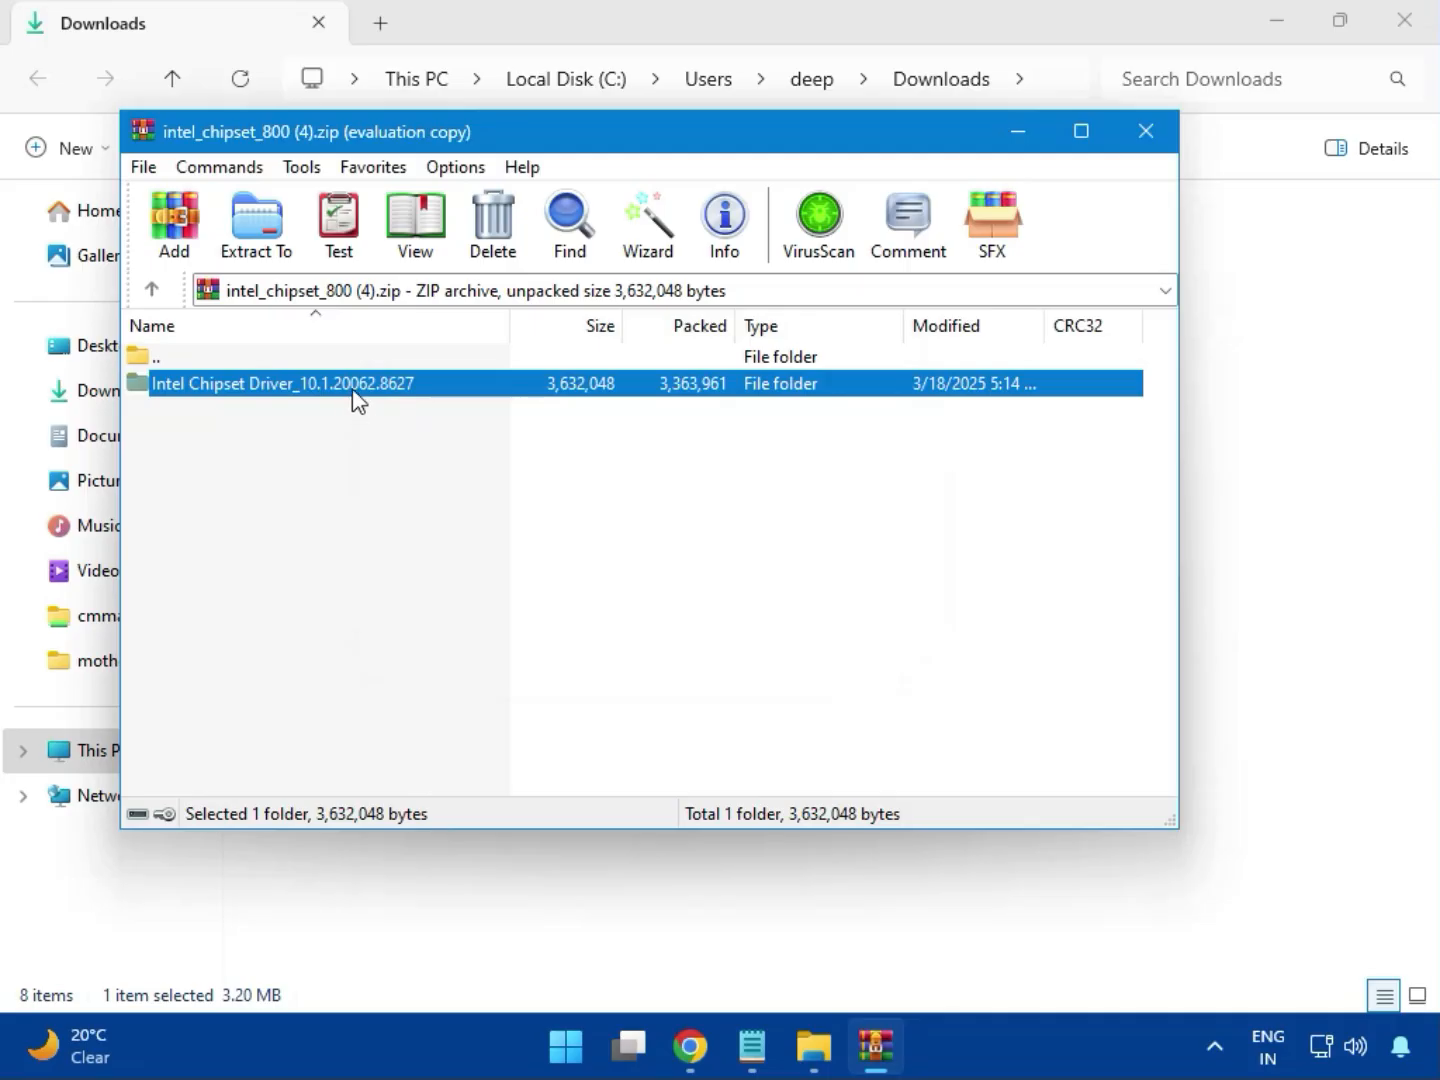
double_click(353, 390)
double_click(230, 390)
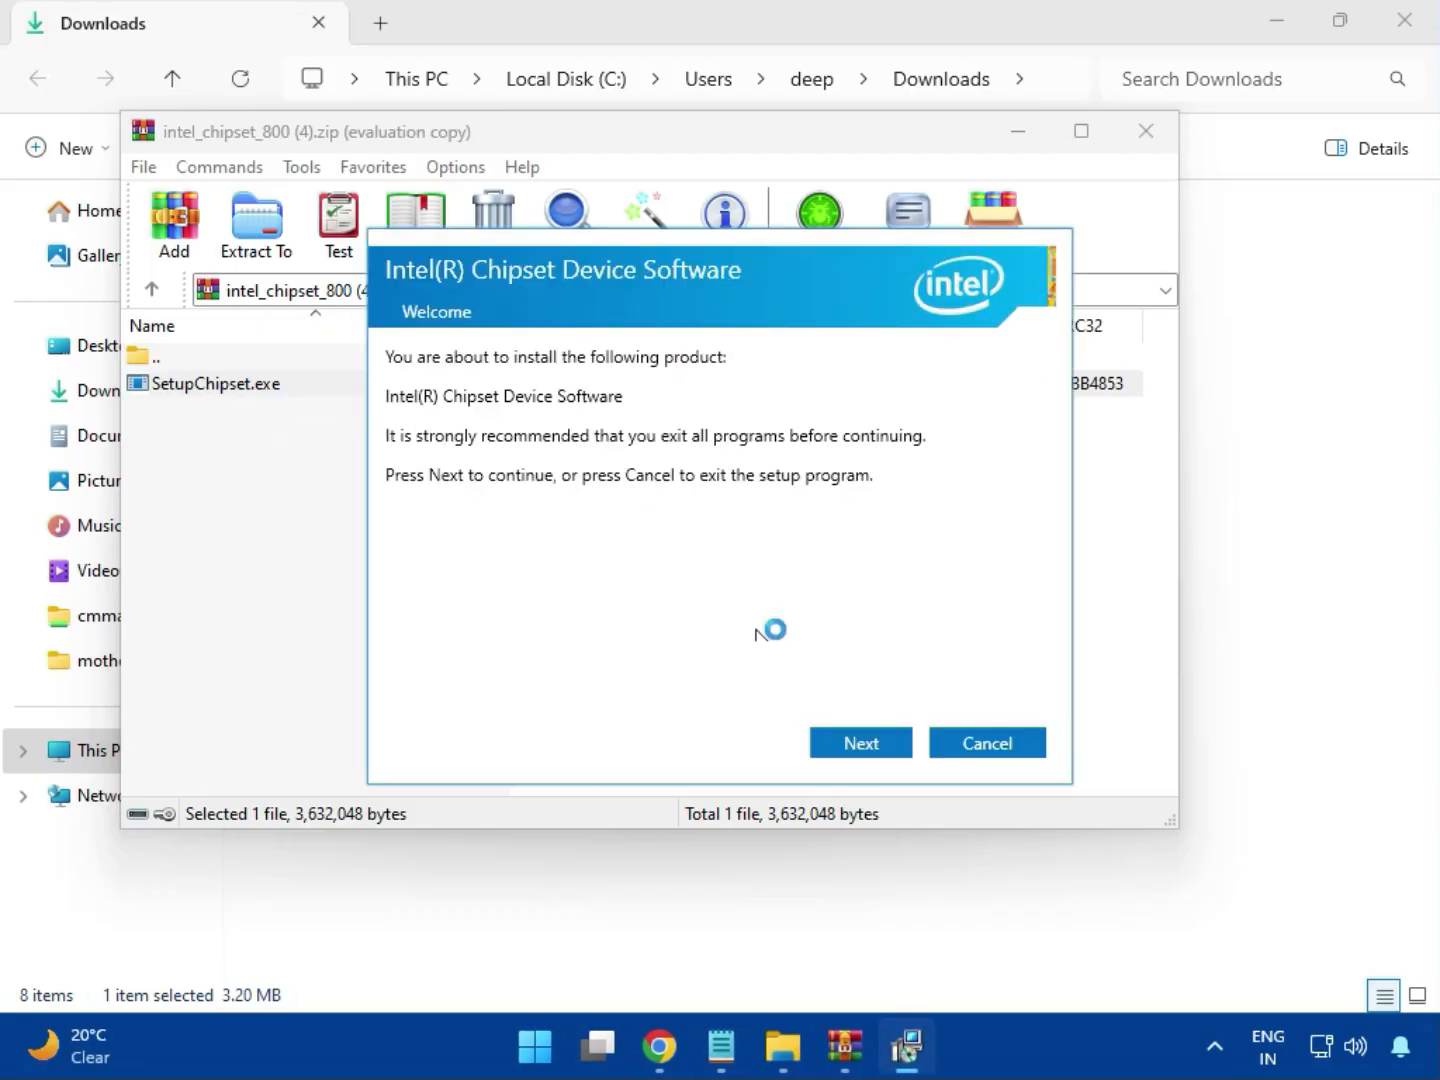
Step: Try to install Intel Chipset Device Software with permission to change the device, closing the setup and the archive at the end
click(859, 744)
click(864, 746)
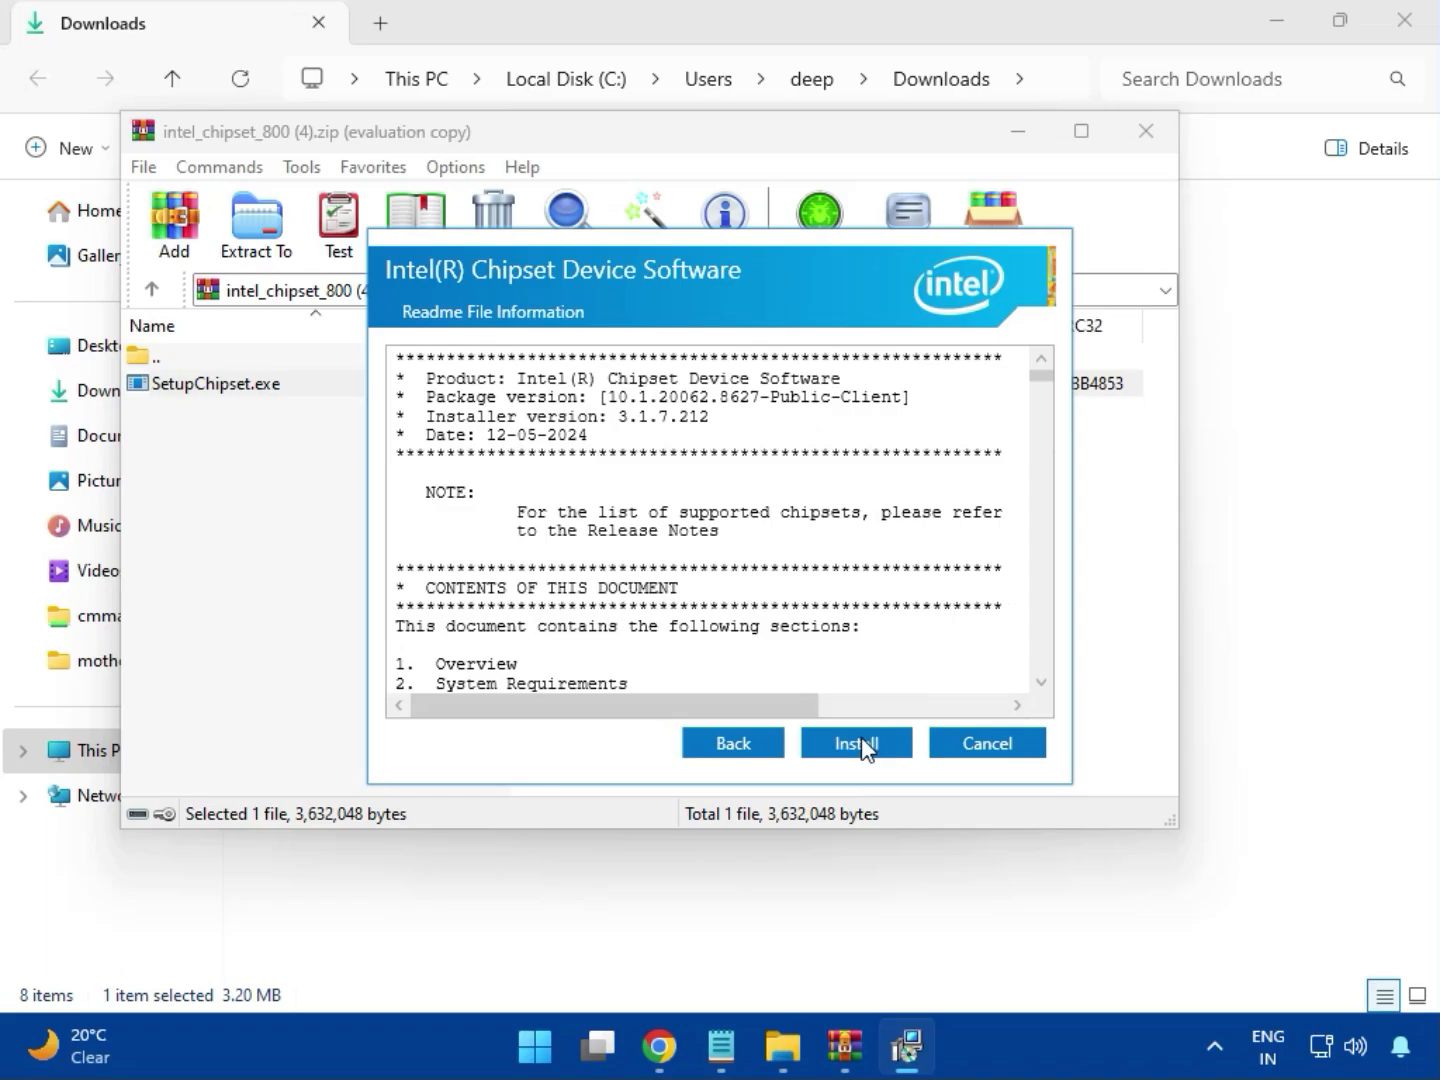
click(860, 740)
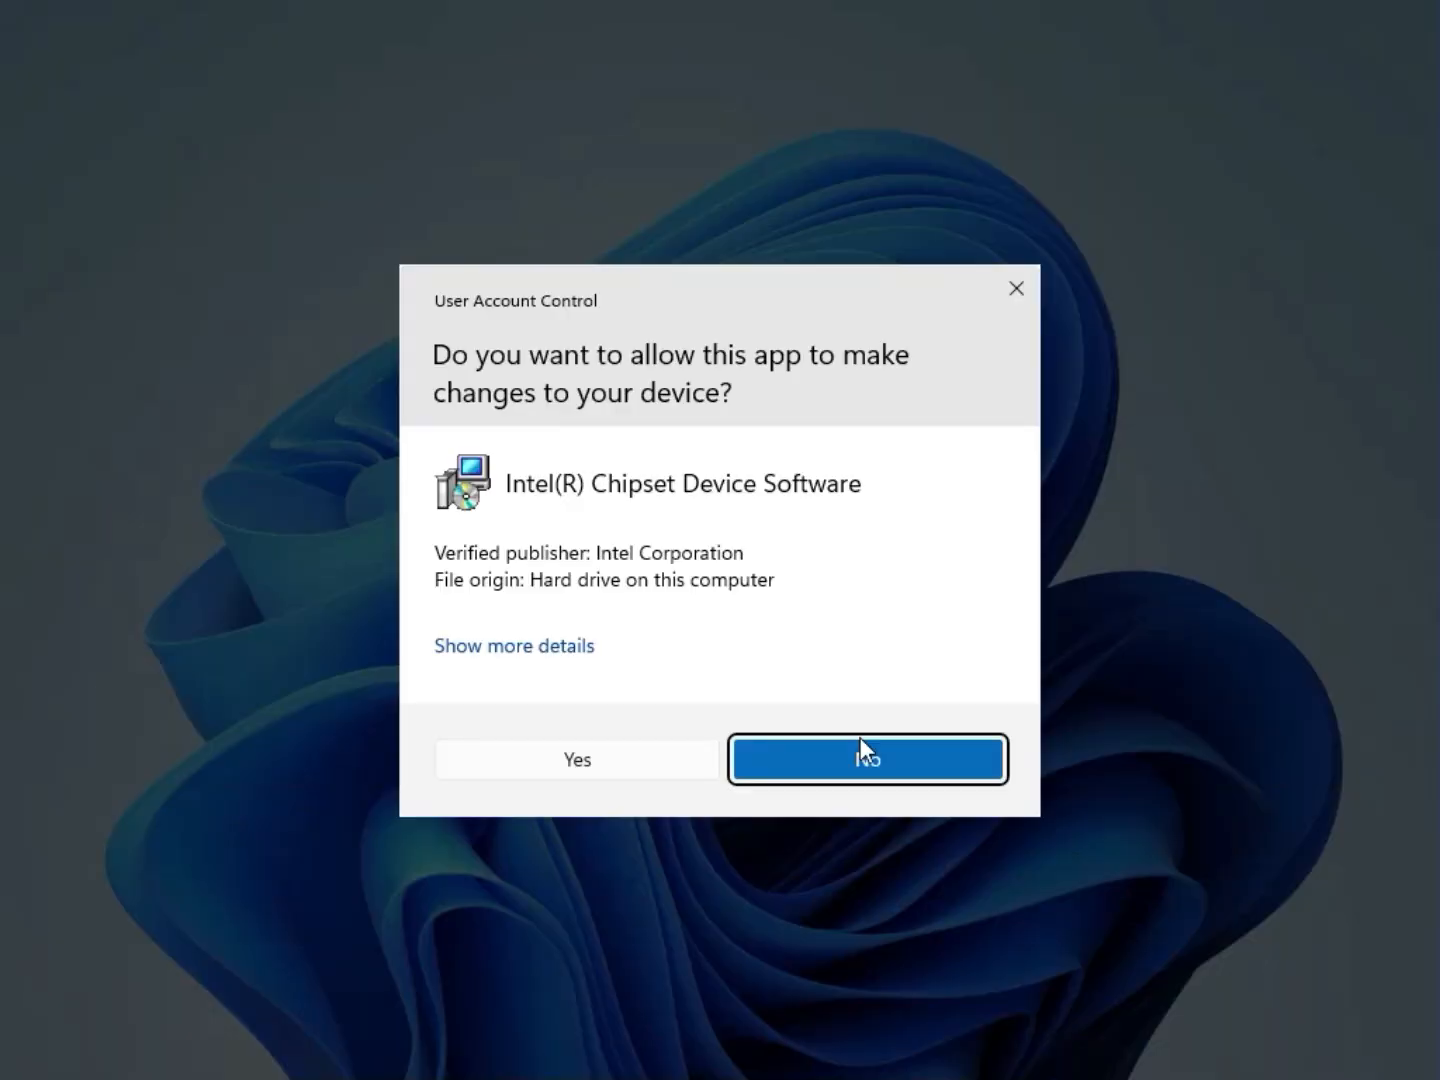
click(636, 752)
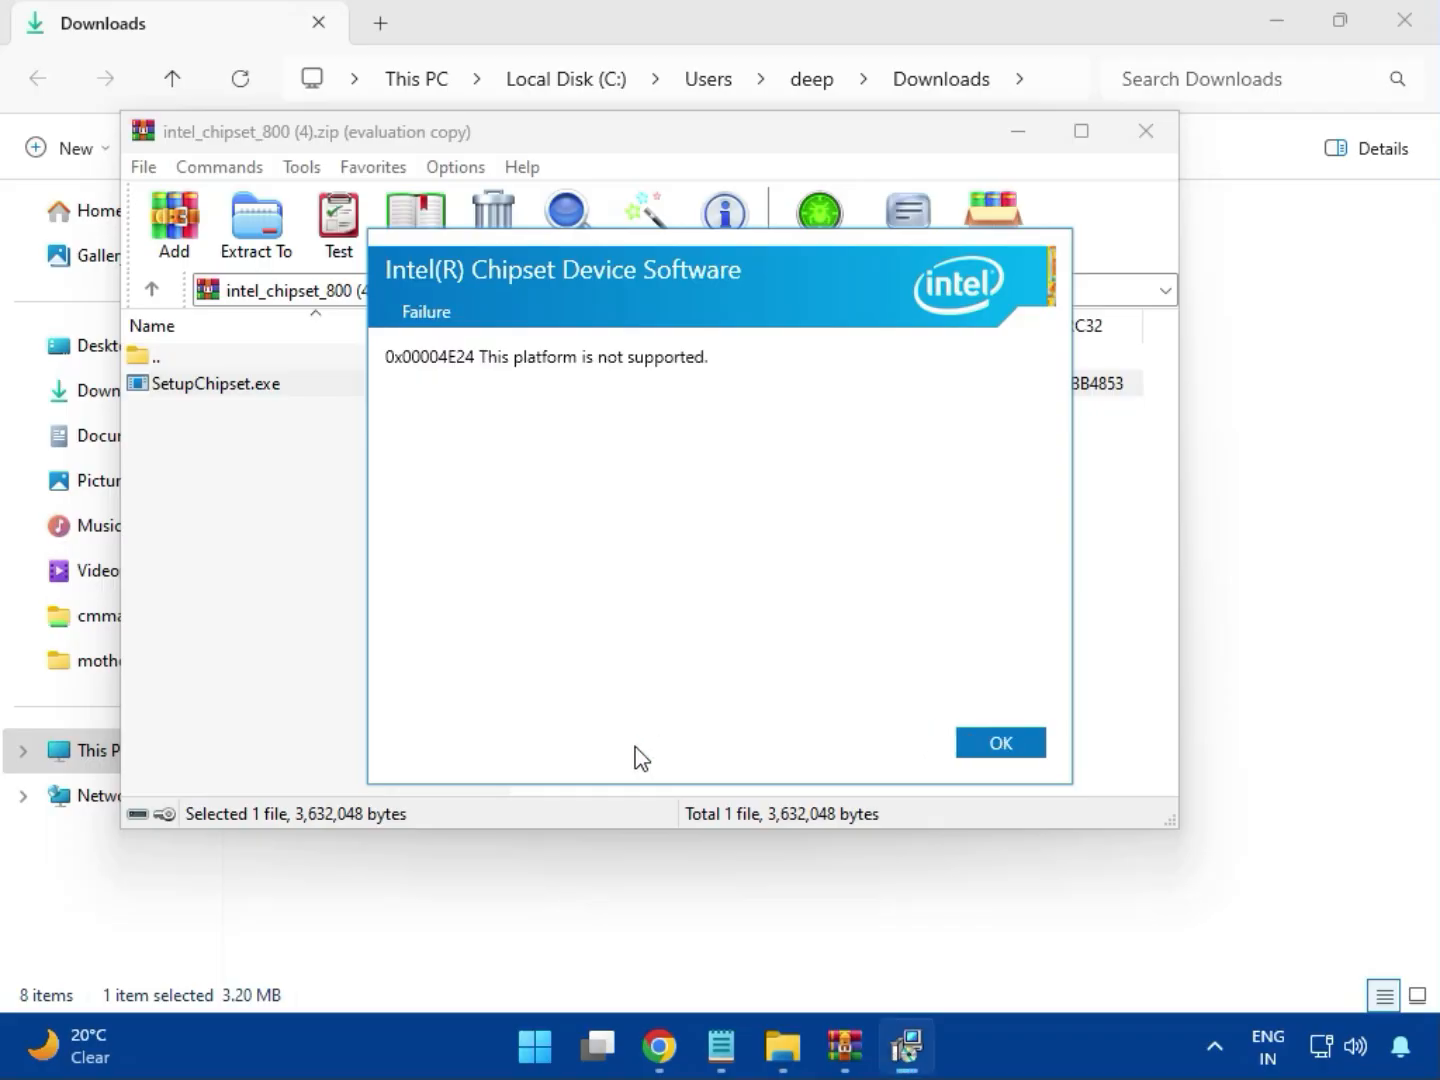
click(983, 748)
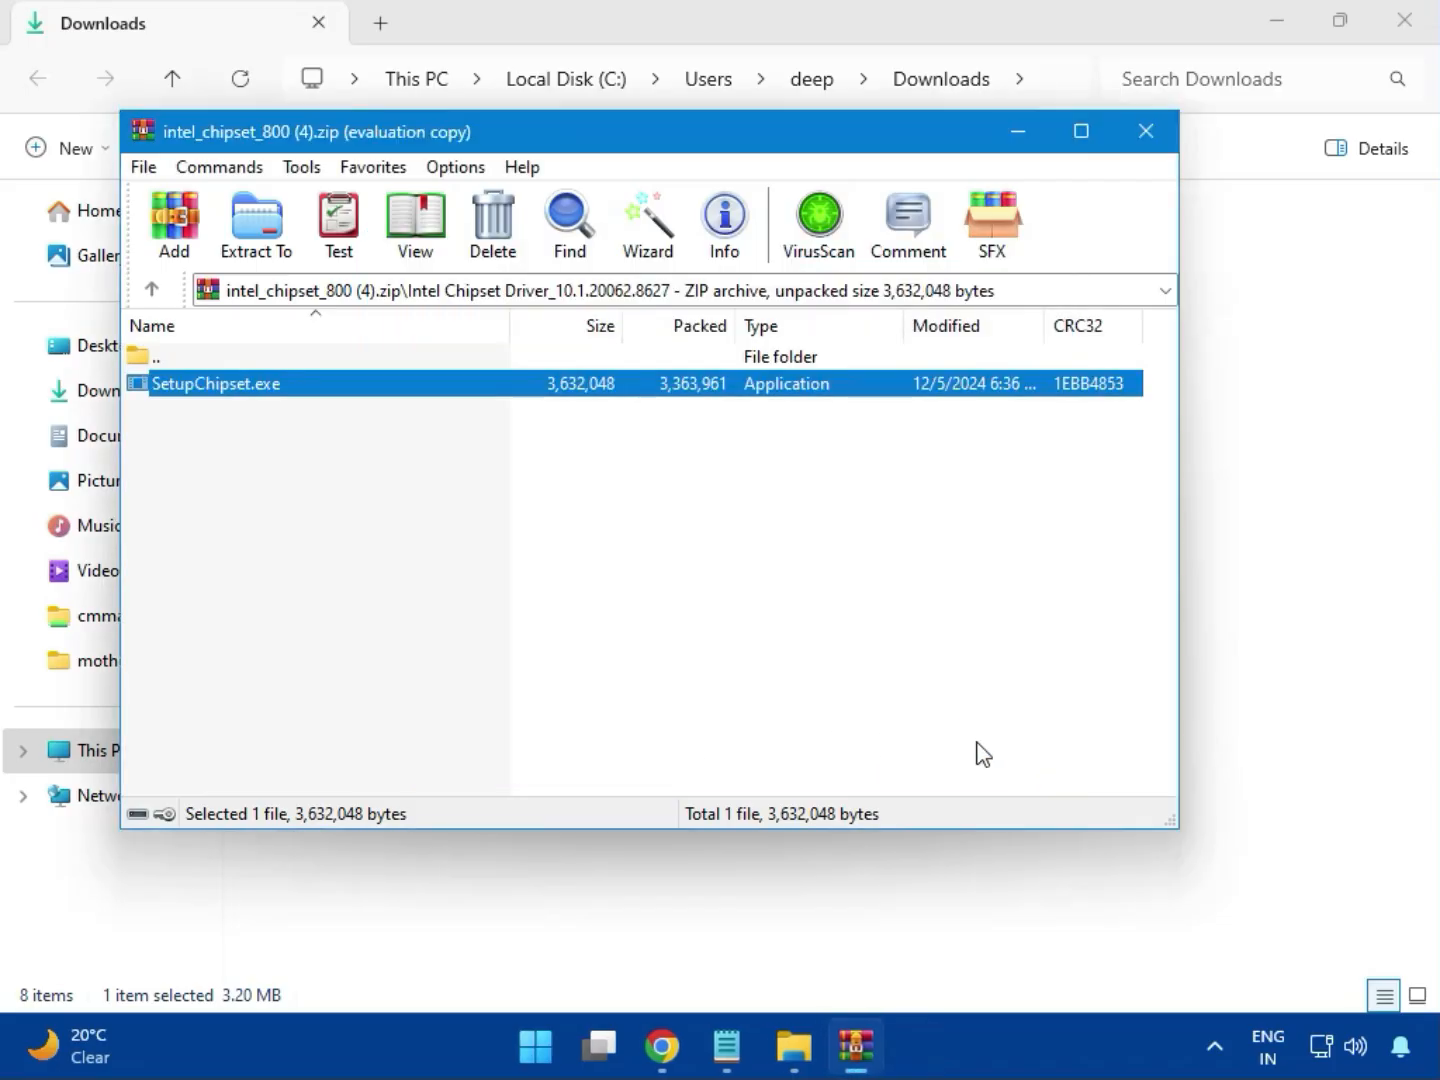
click(1146, 138)
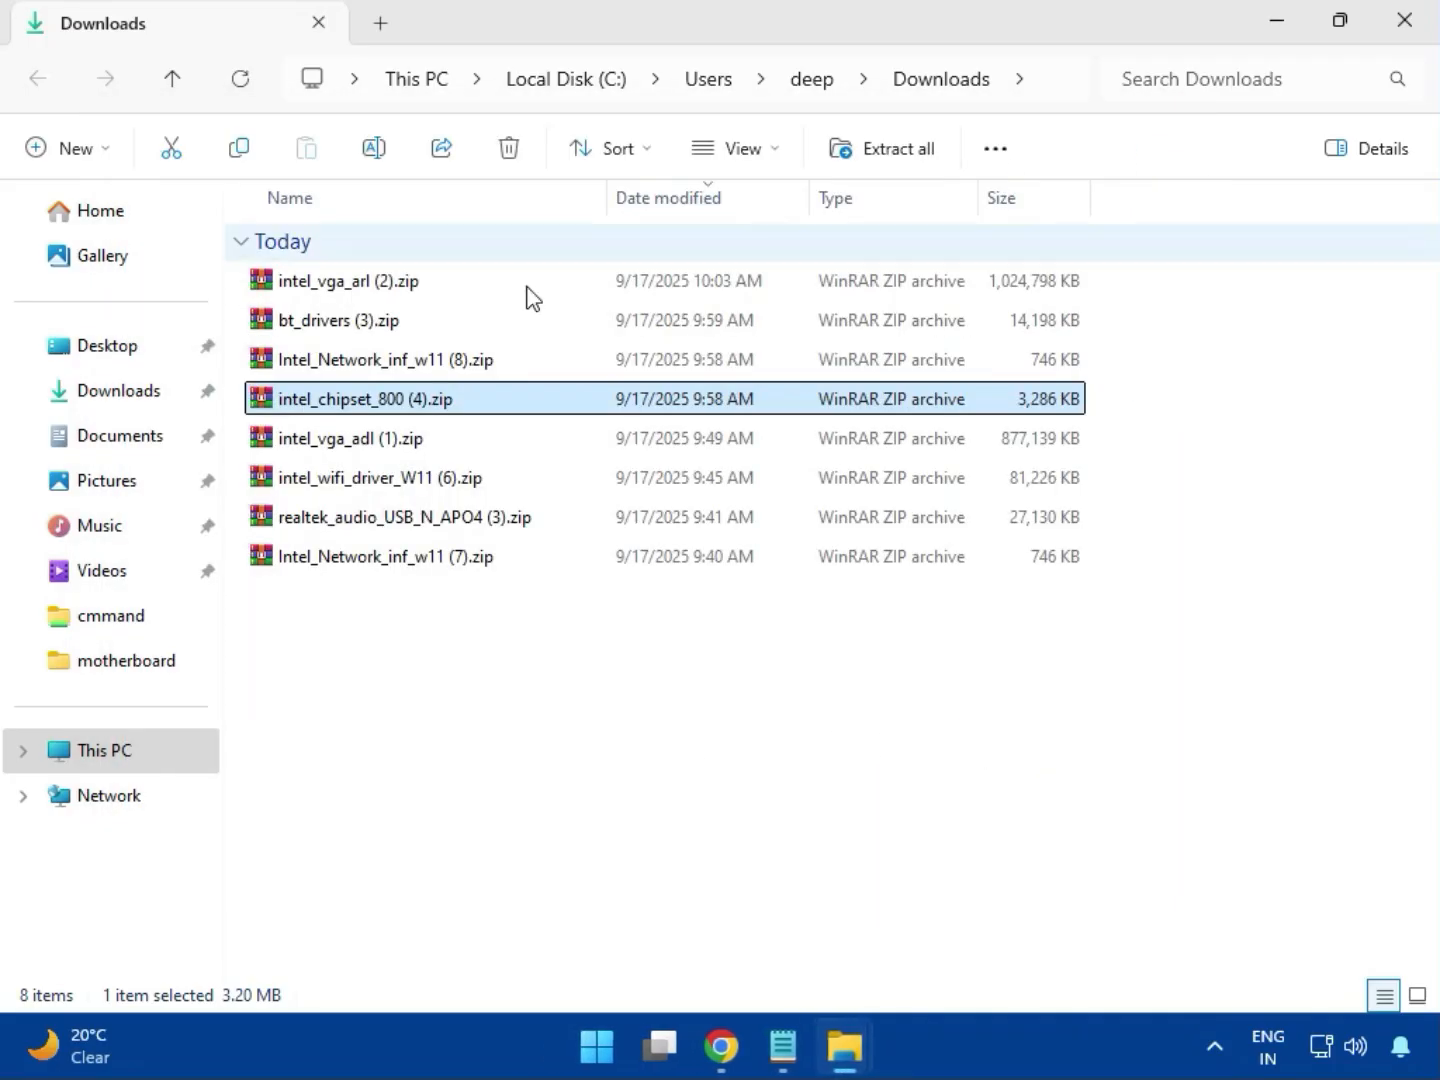
click(368, 448)
double_click(358, 440)
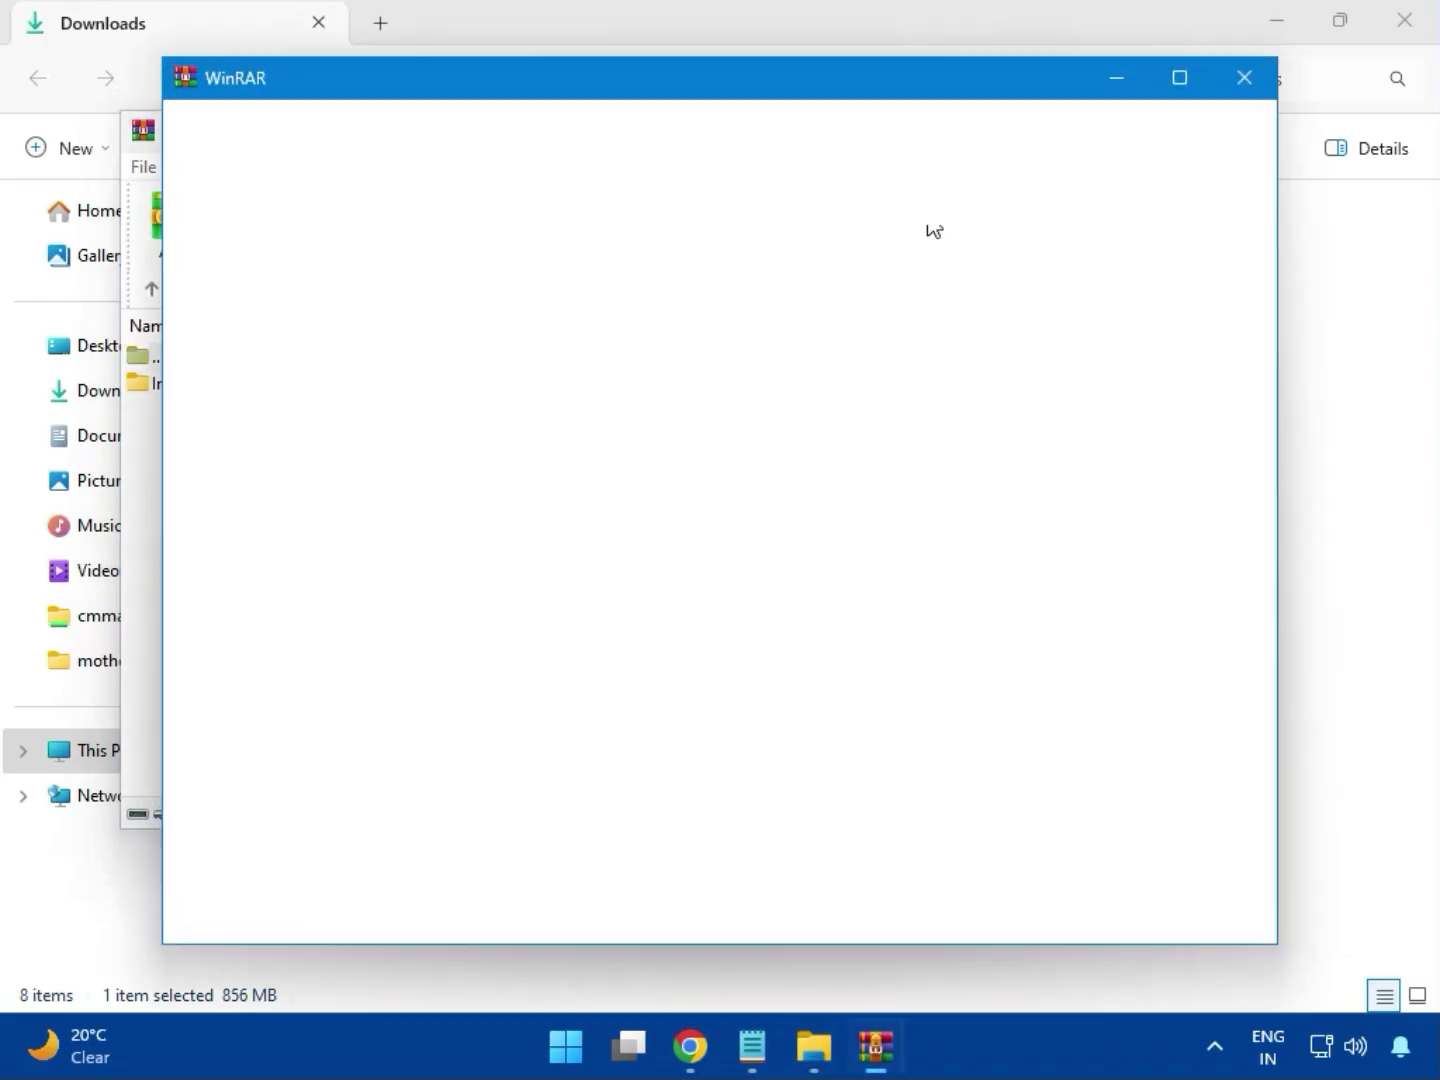
click(1245, 78)
click(1137, 140)
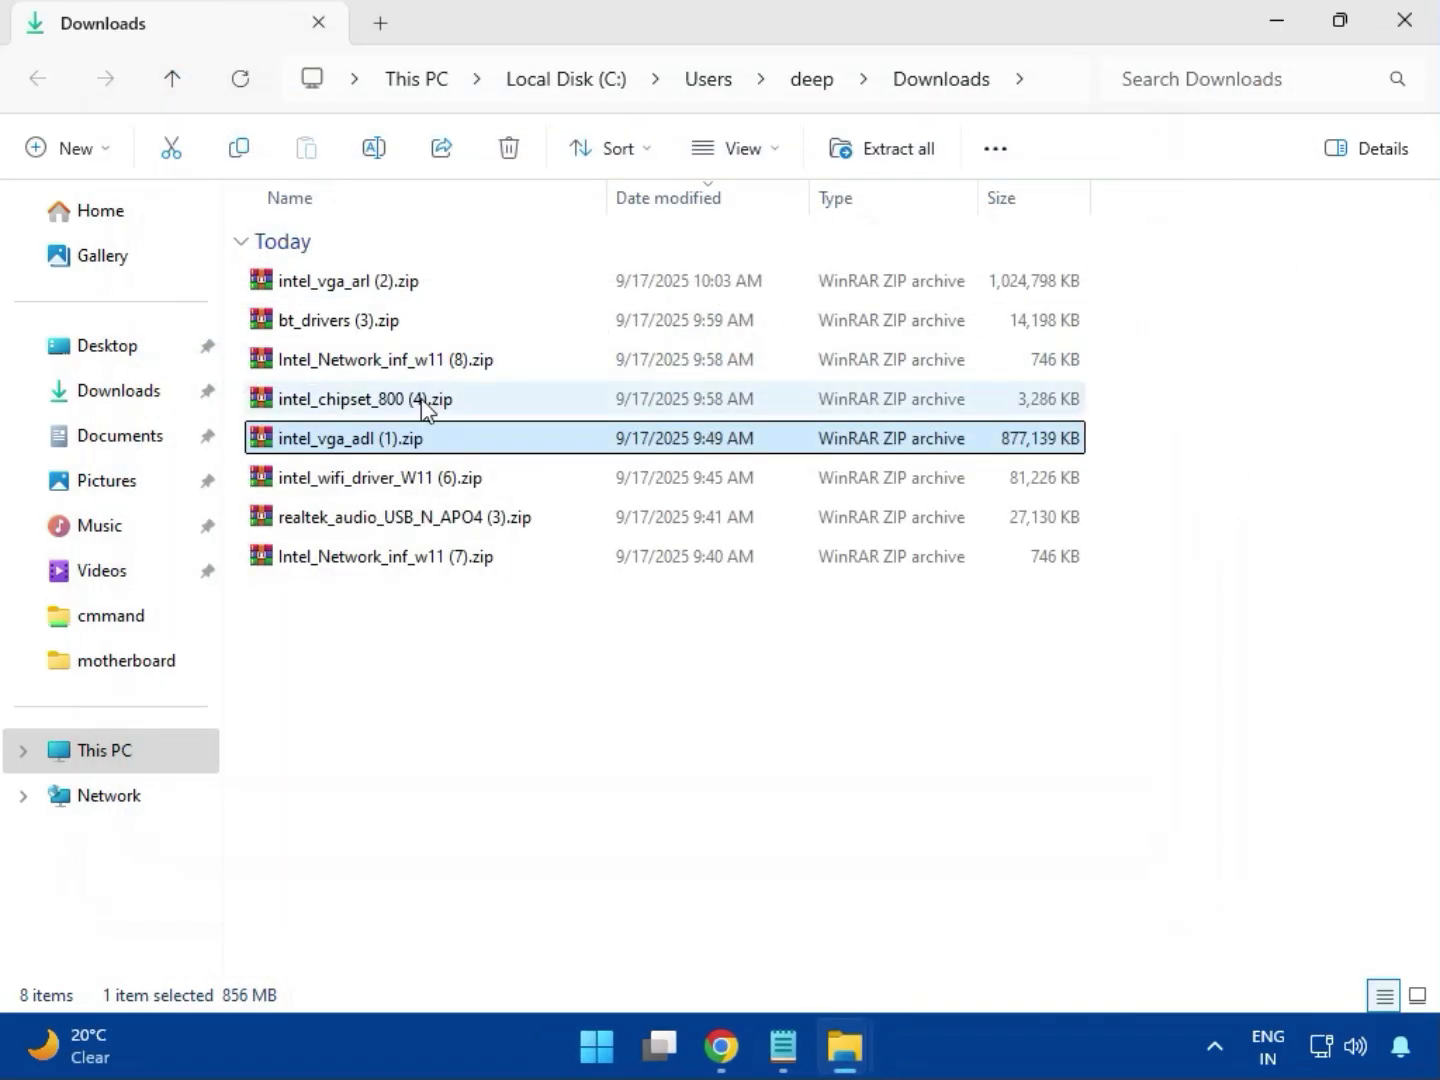
Step: Open intel_wifi_driver_W11 (6).zip, dismiss the WinRAR licence reminder and go to the UWD\Win64 folder inside Intel WIFI Driver_23.40.0.4
click(371, 482)
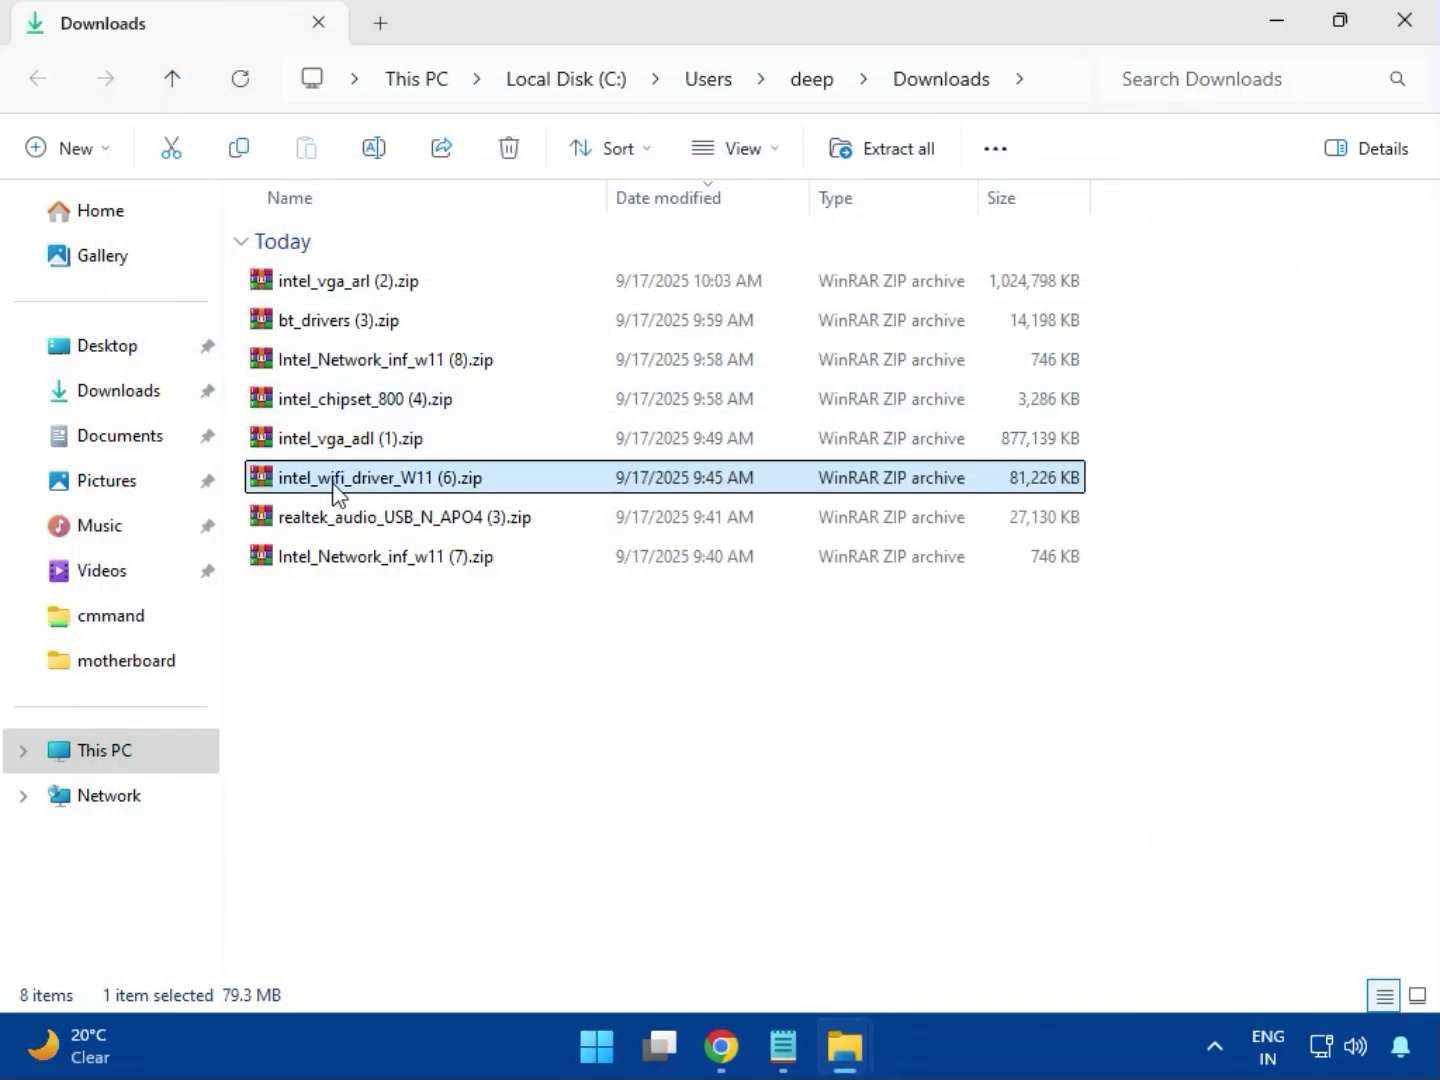
double_click(366, 486)
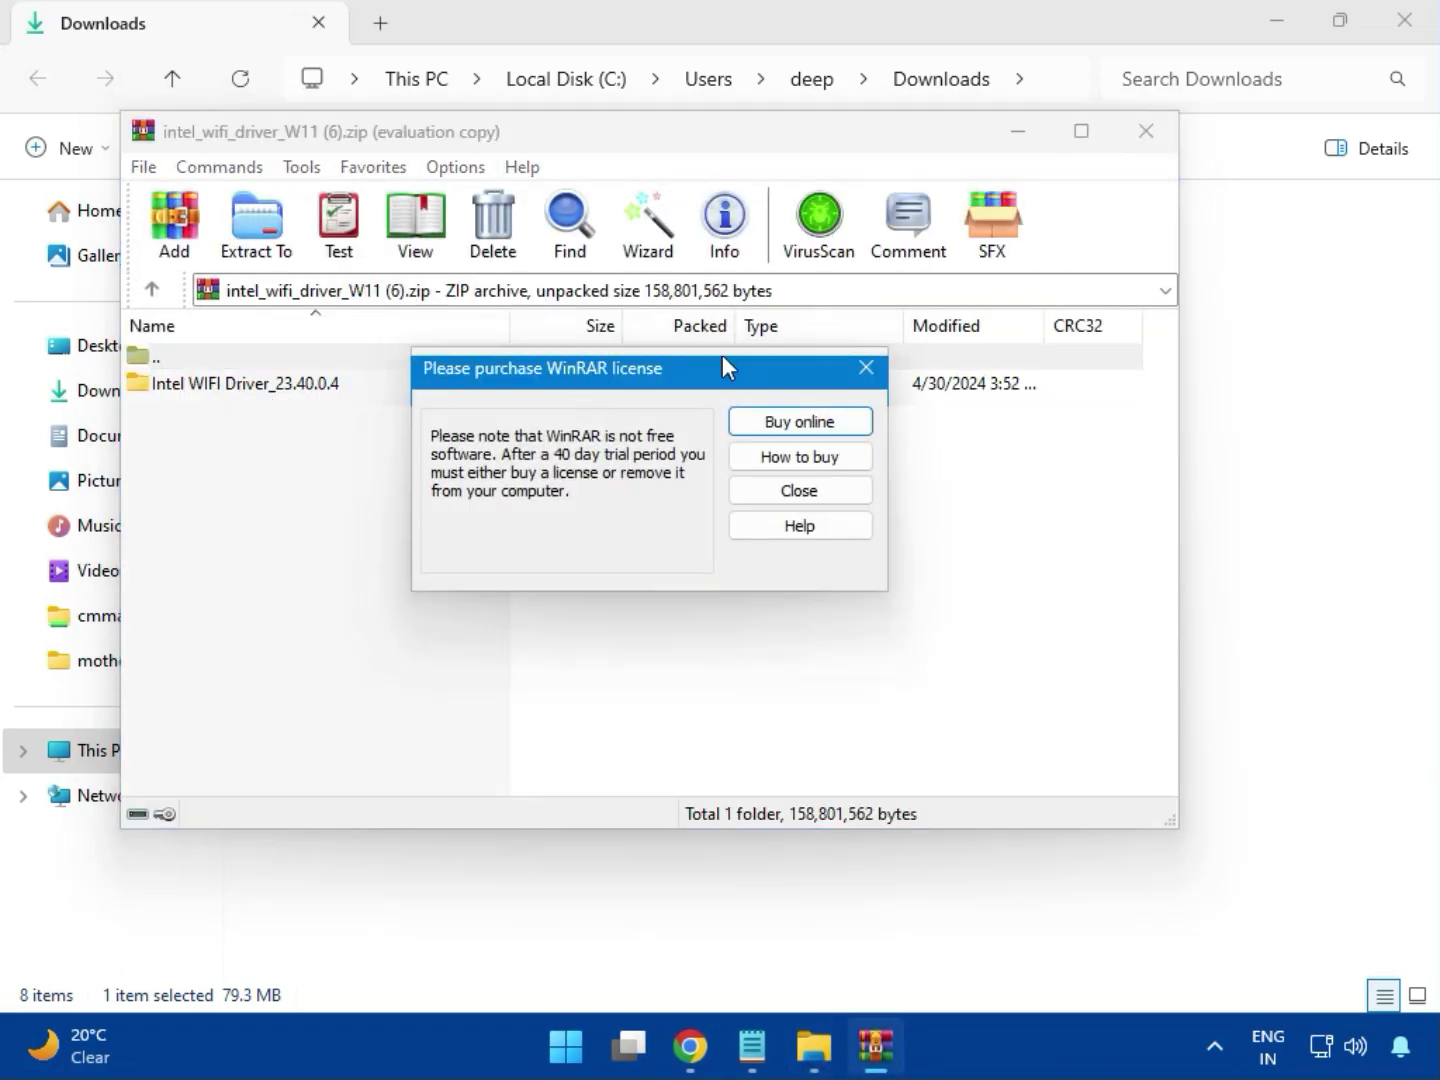
click(866, 367)
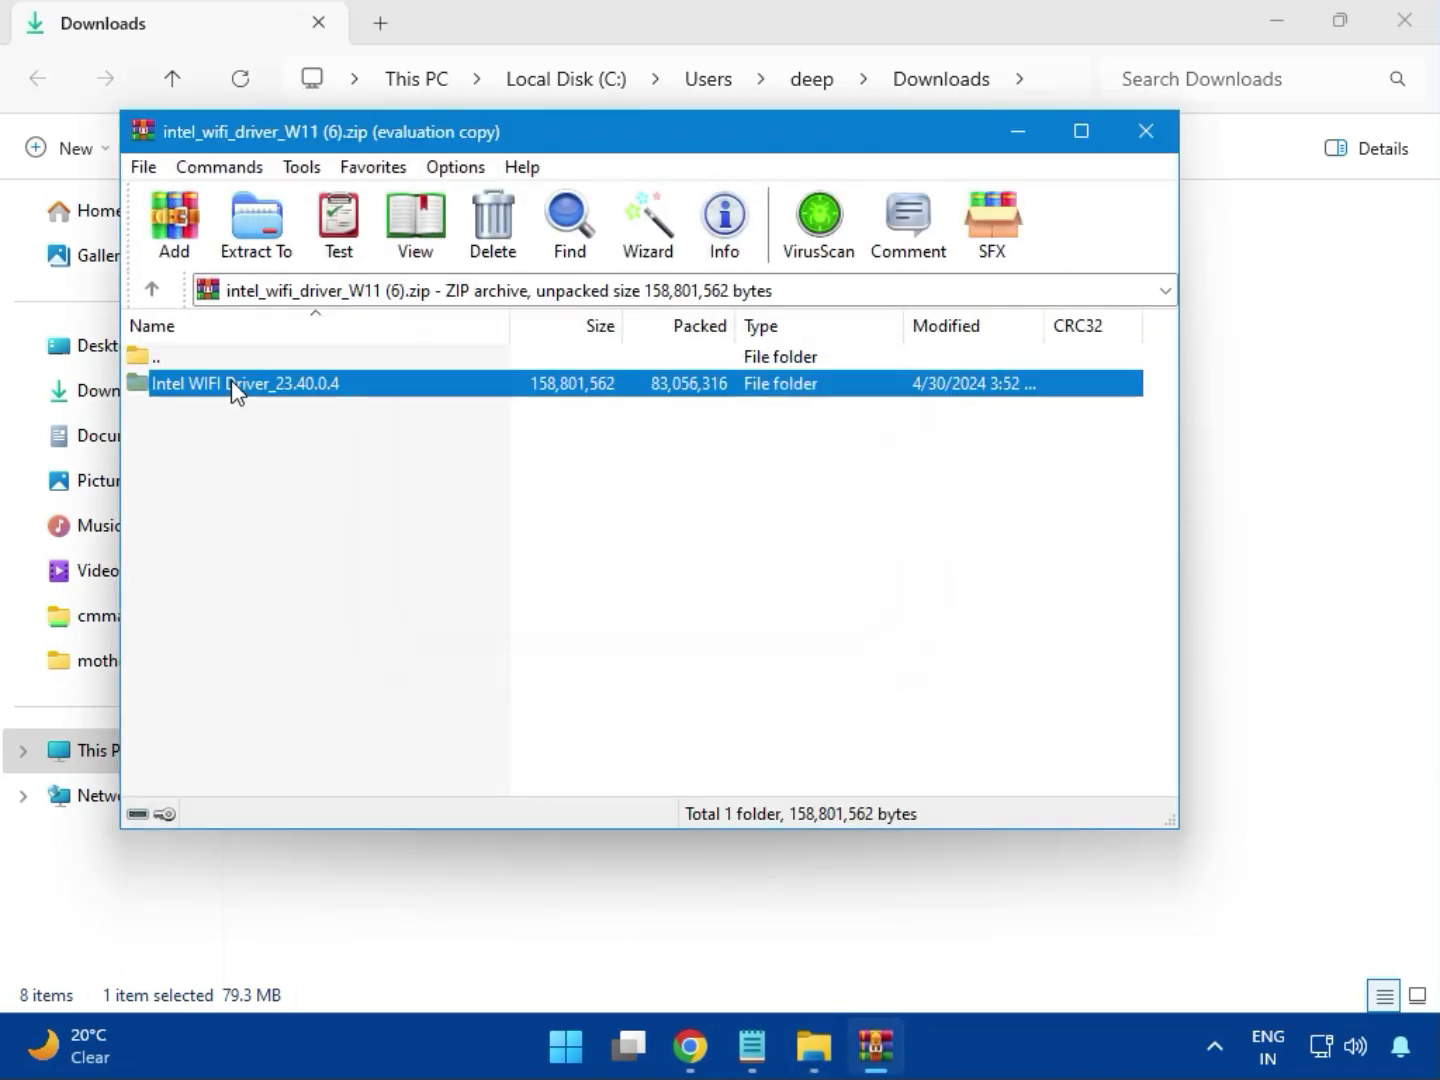
double_click(234, 386)
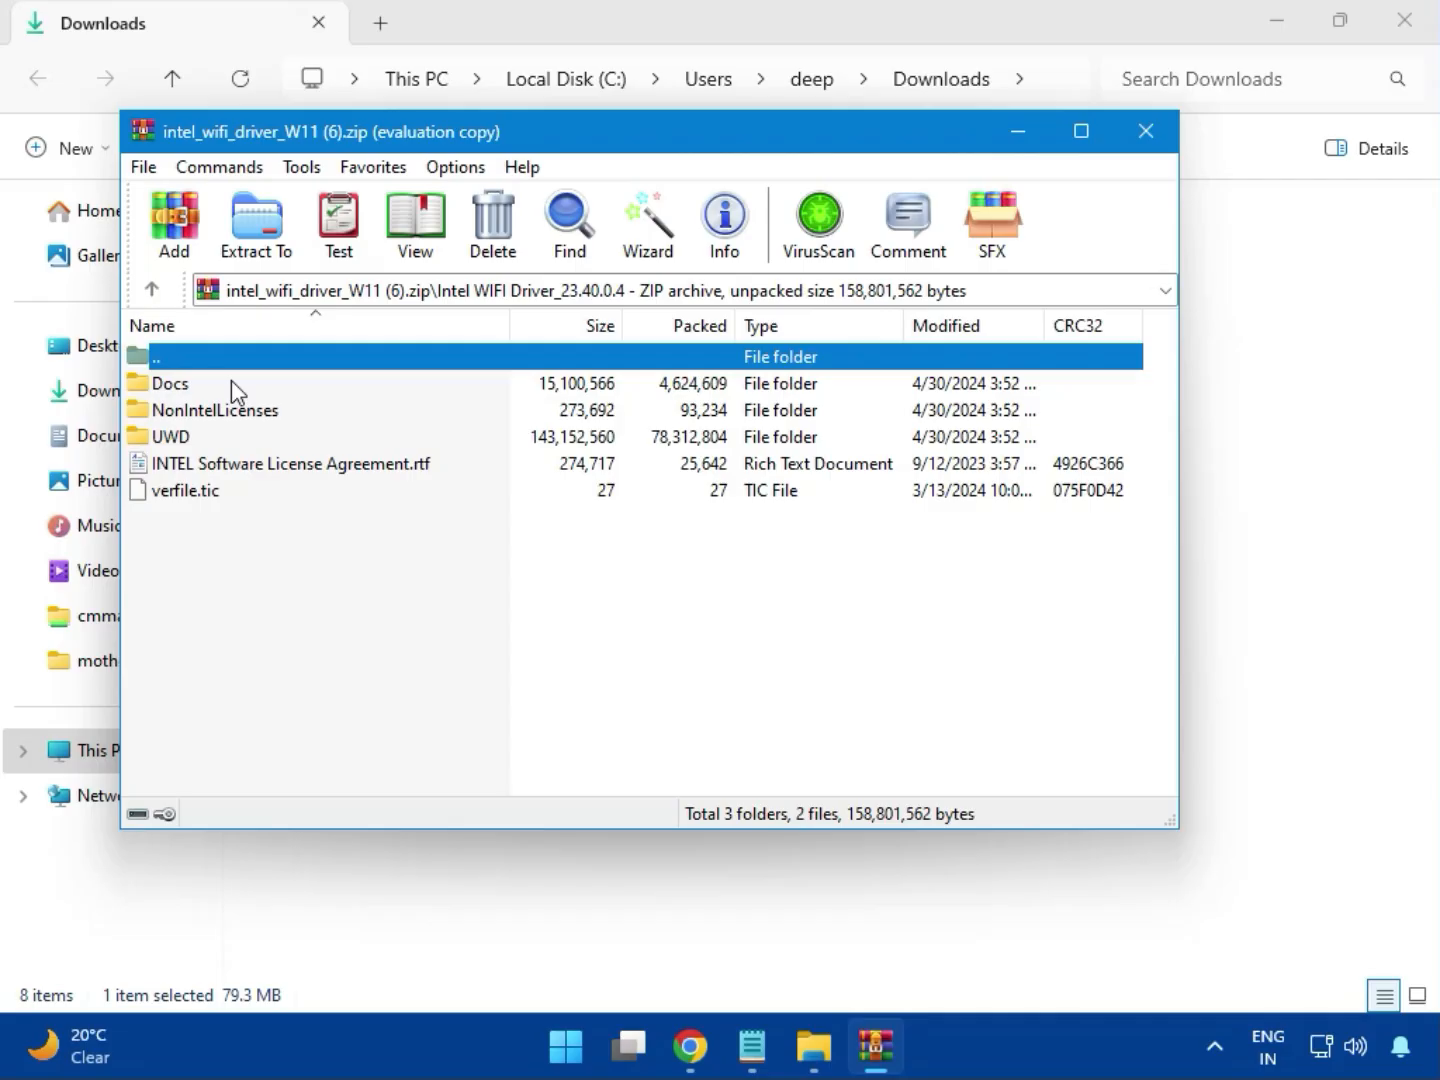
double_click(190, 438)
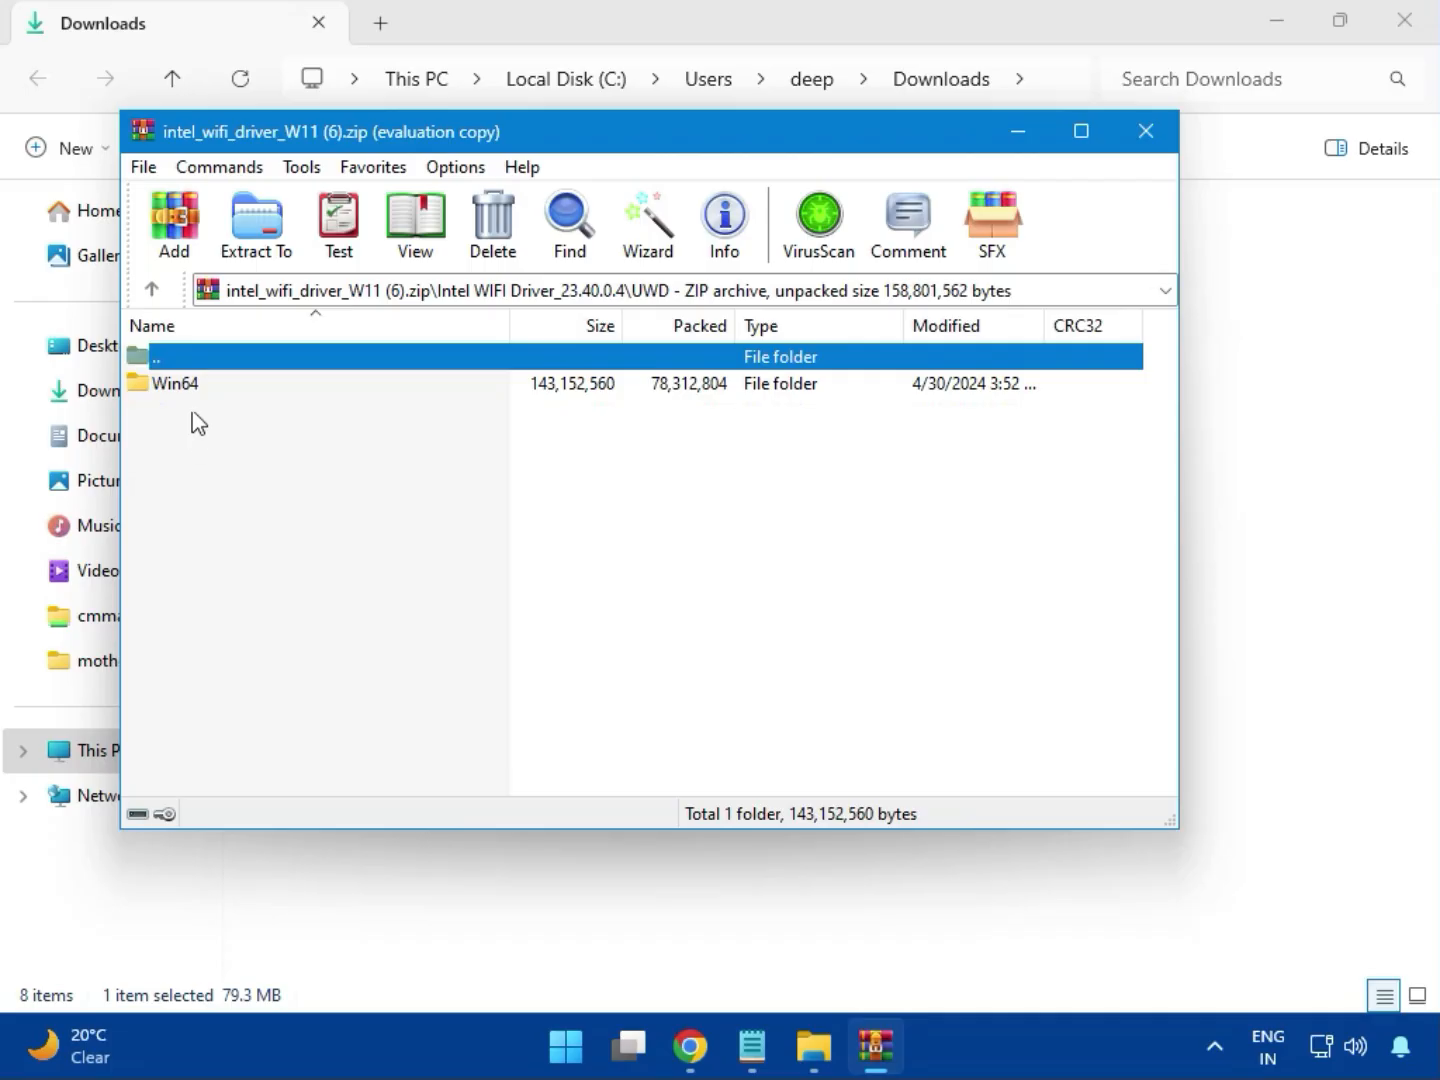
double_click(193, 390)
double_click(180, 384)
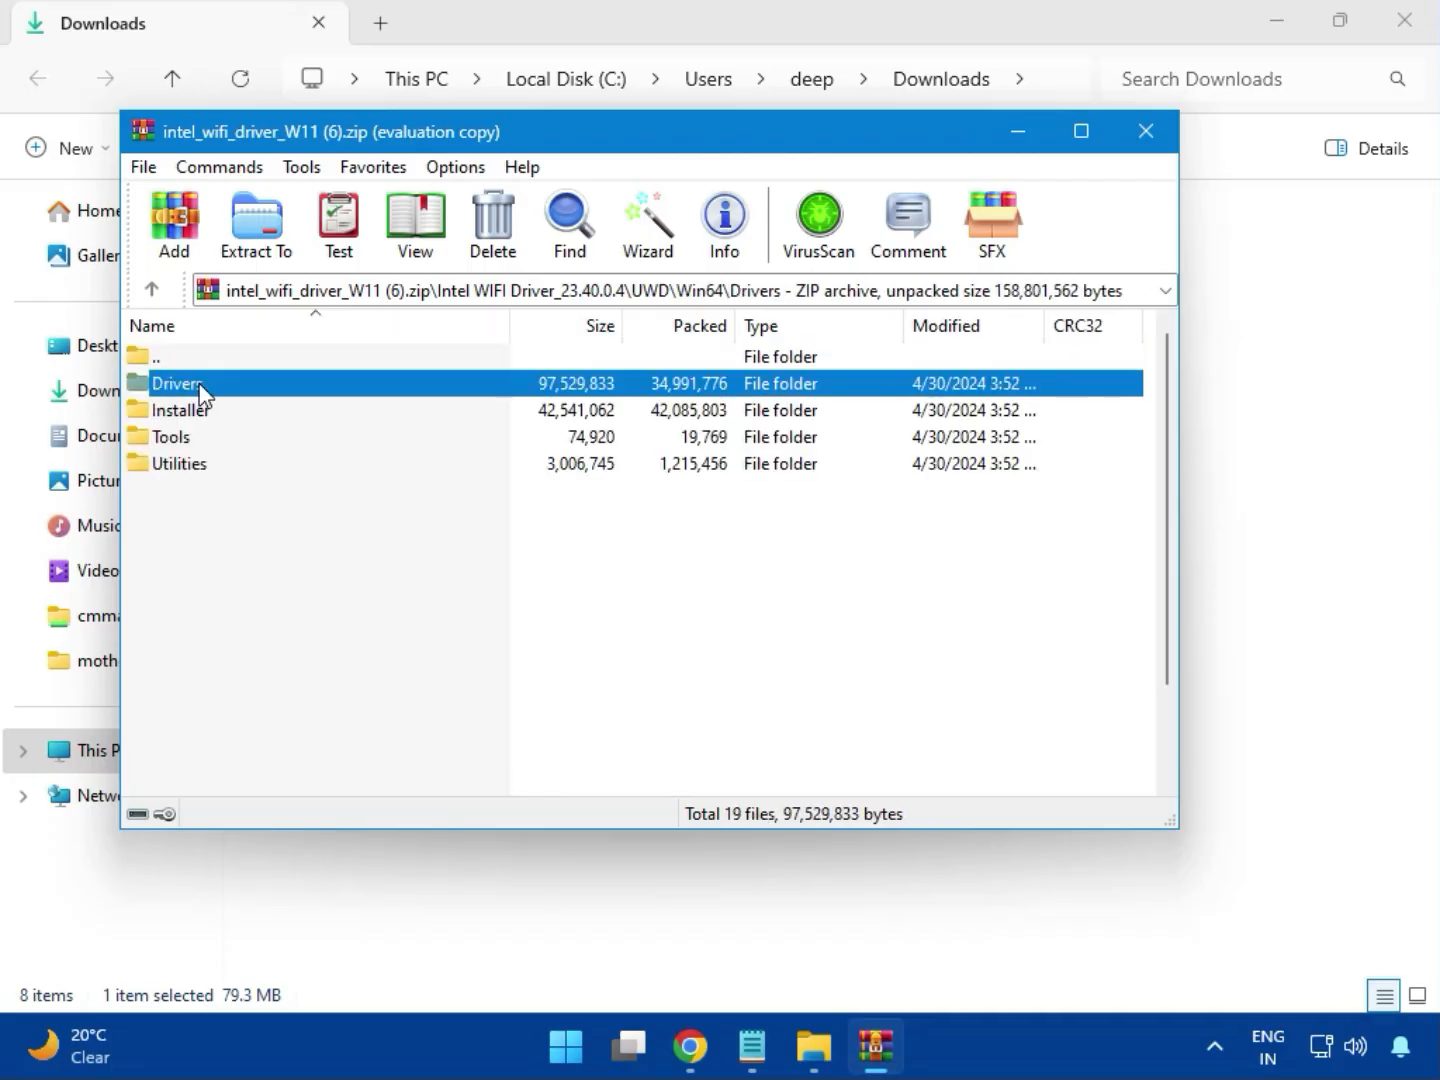
scroll(265, 597, down, 2)
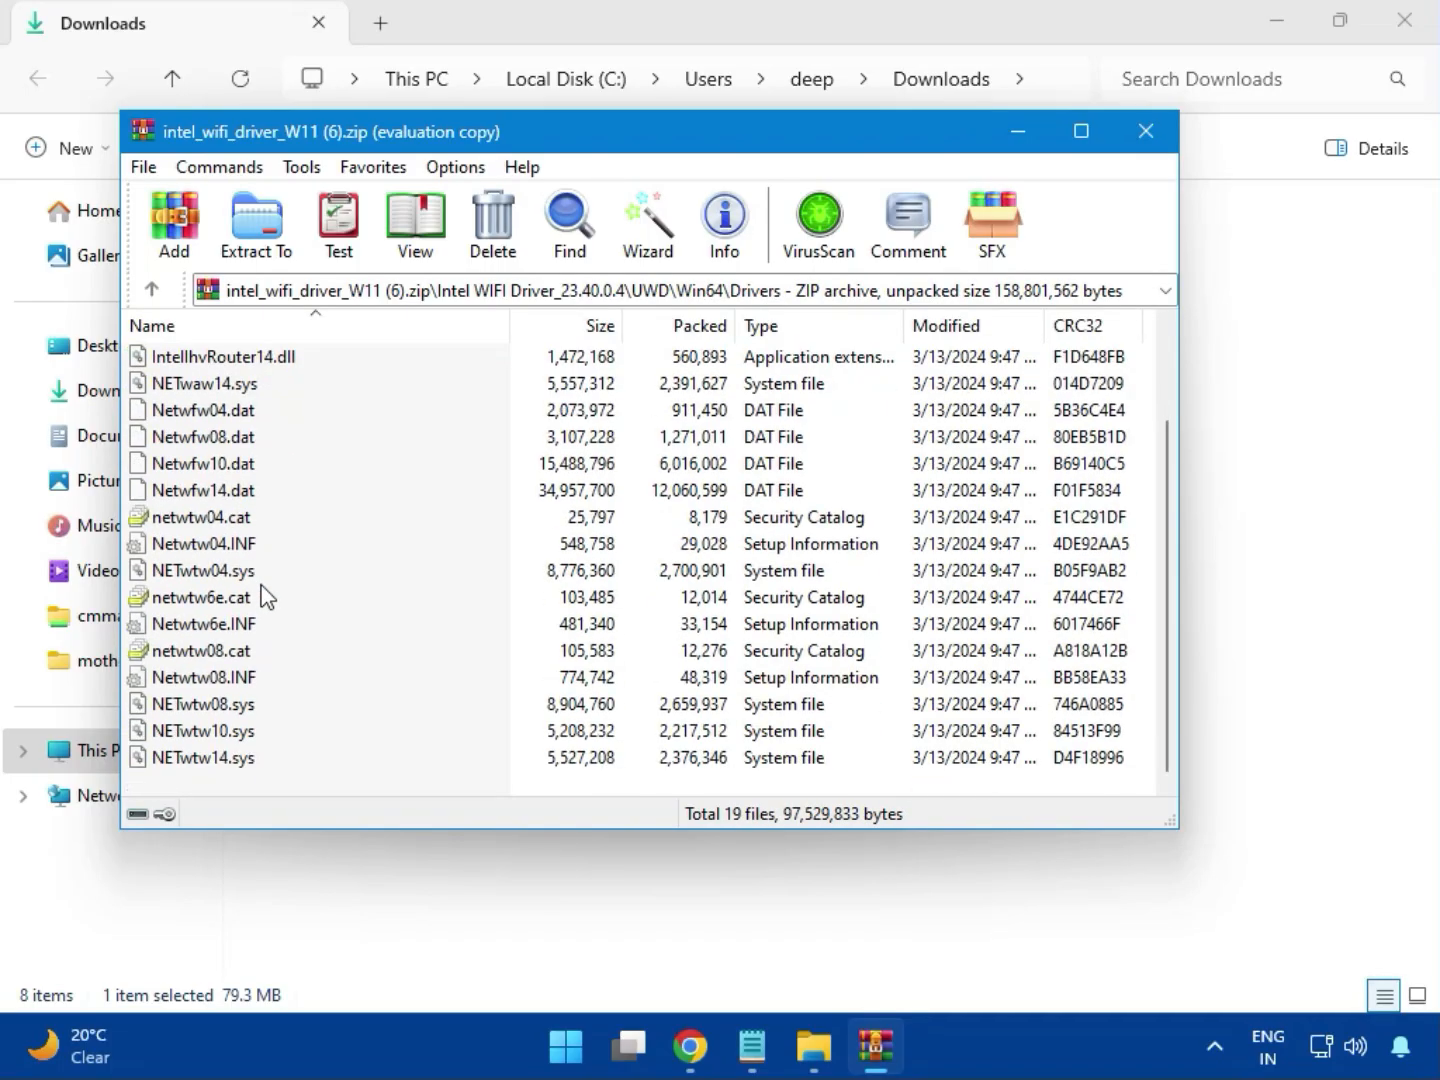
scroll(251, 659, up, 2)
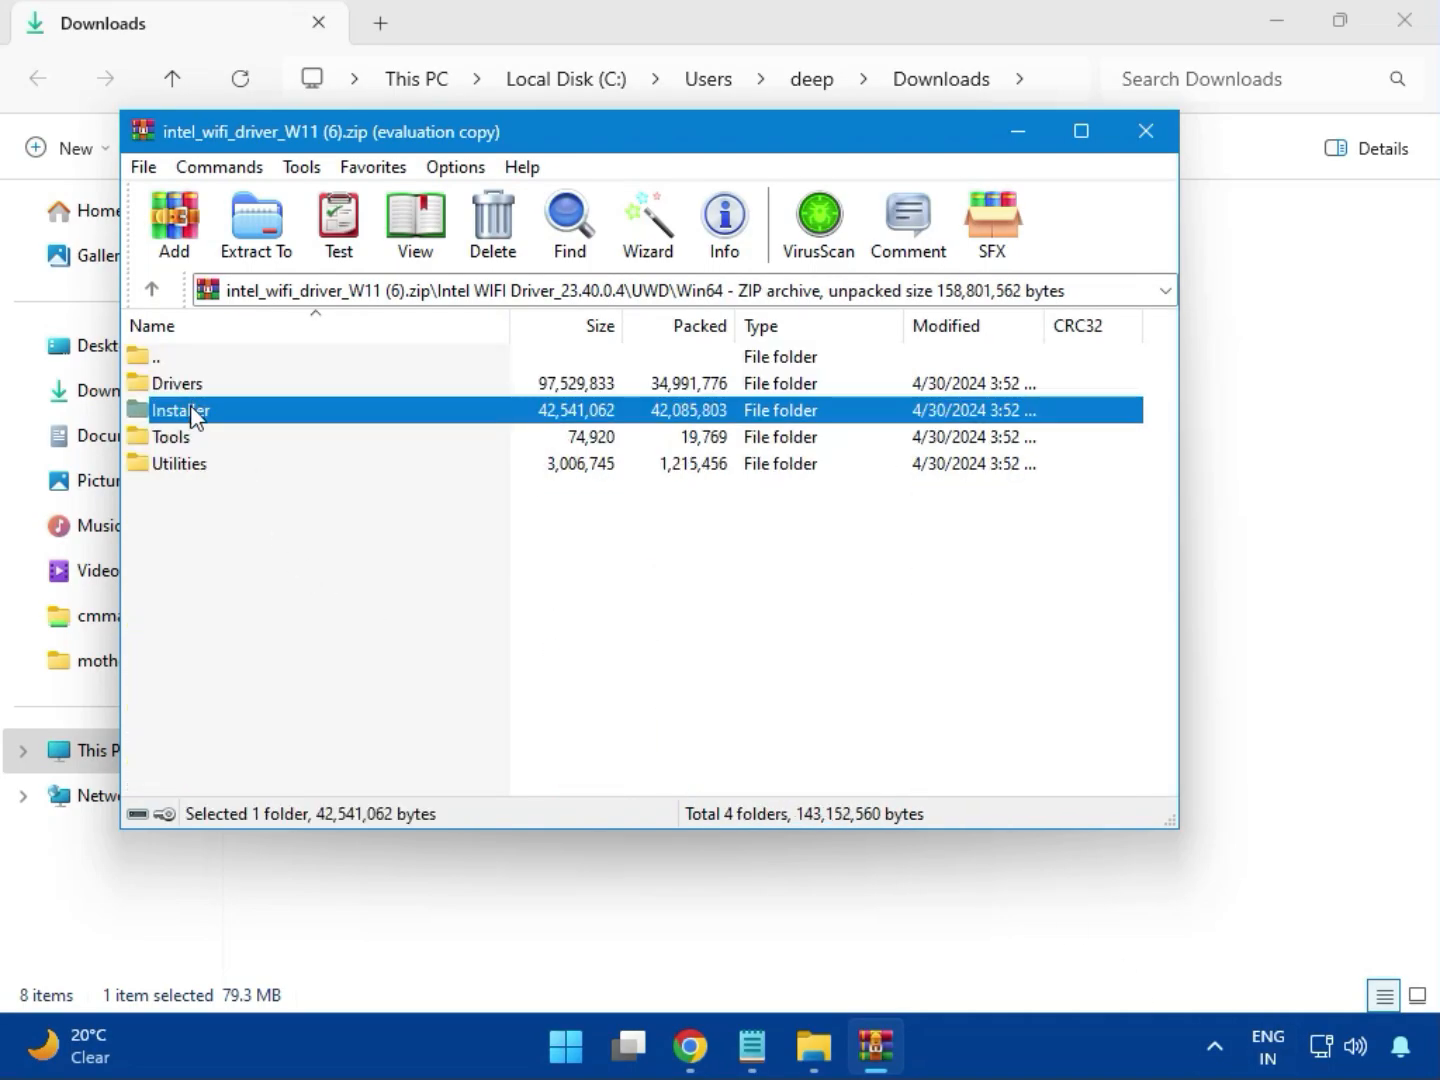
Step: Launch WirelessSetup.exe from the Installer folder inside Win64
double_click(203, 411)
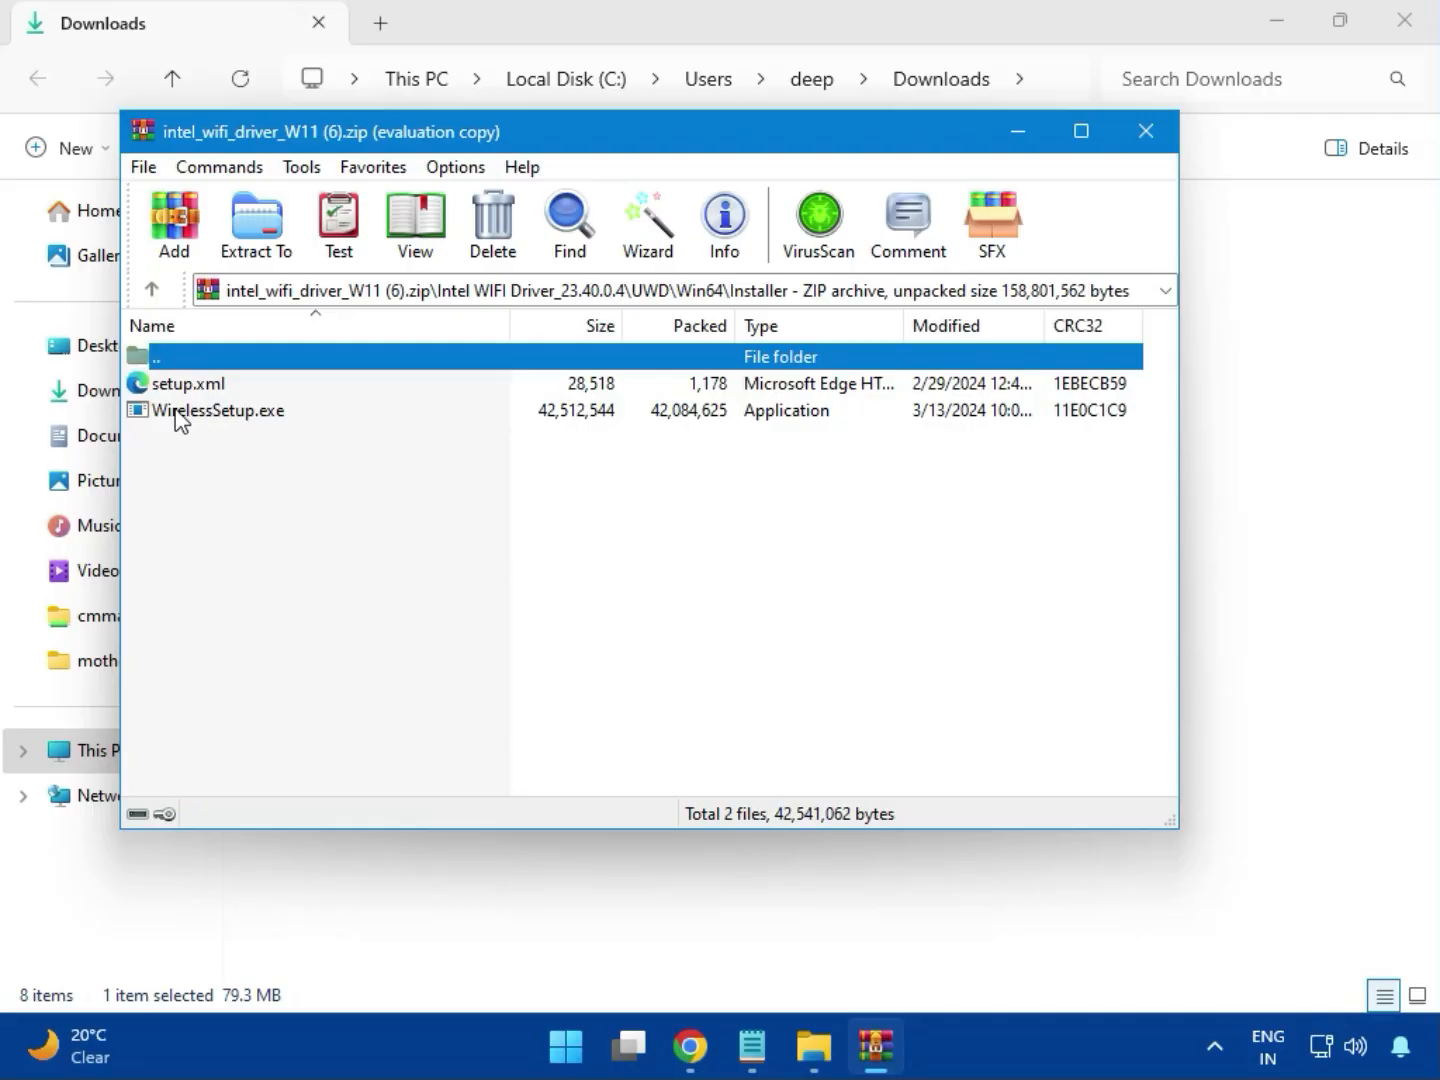
double_click(212, 419)
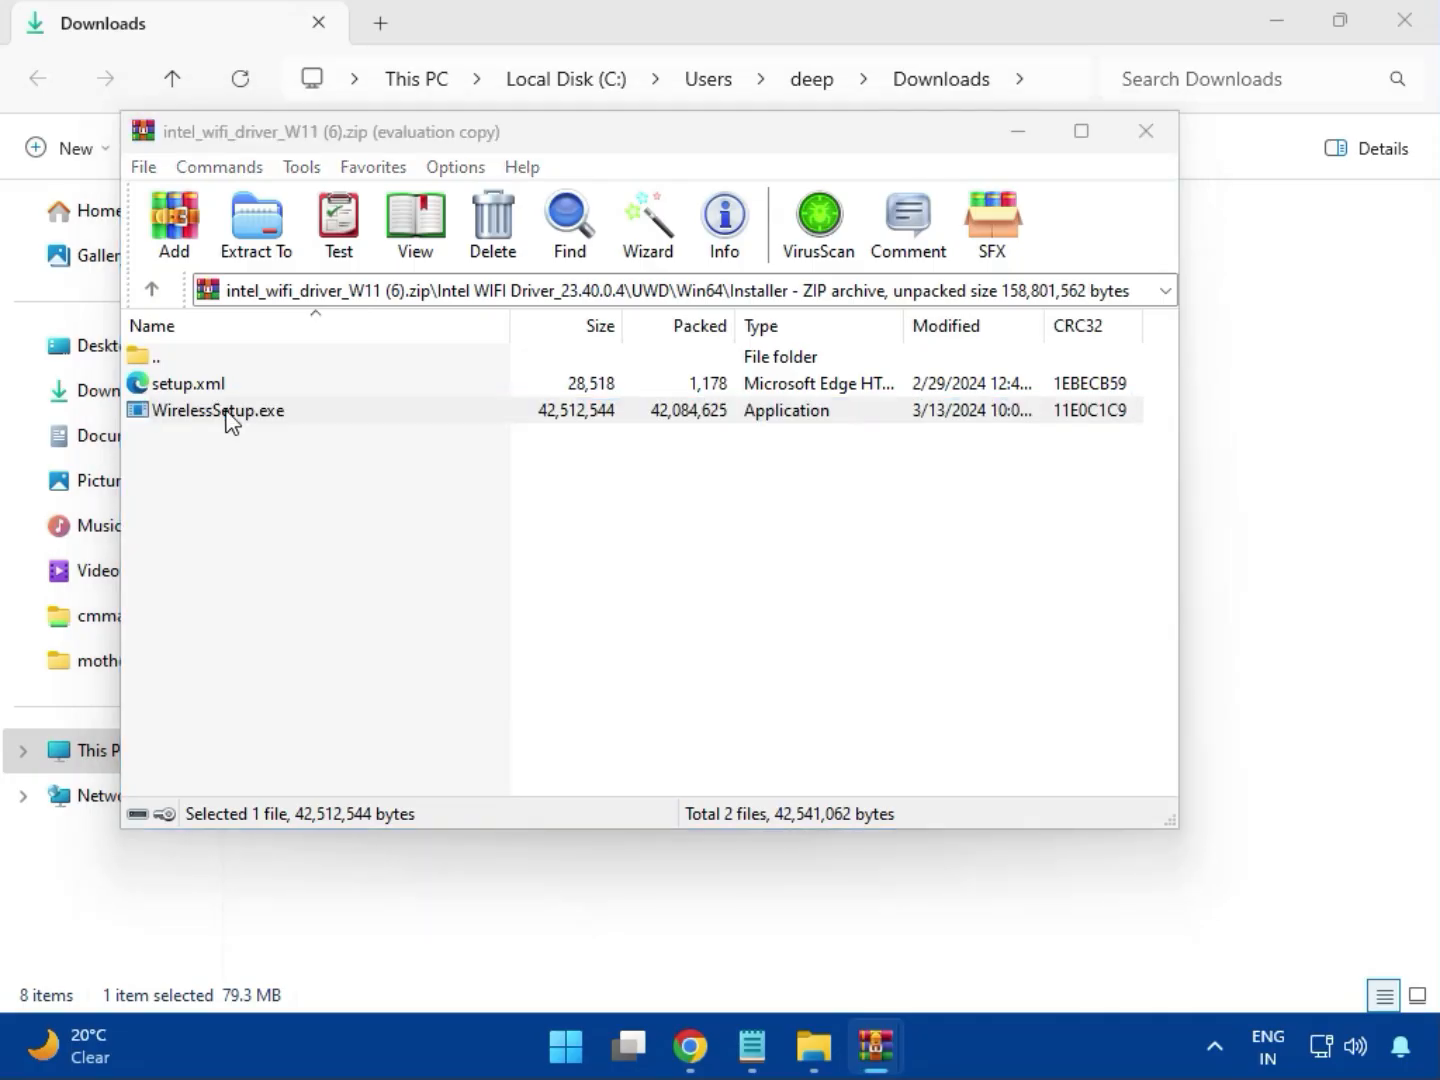
double_click(230, 418)
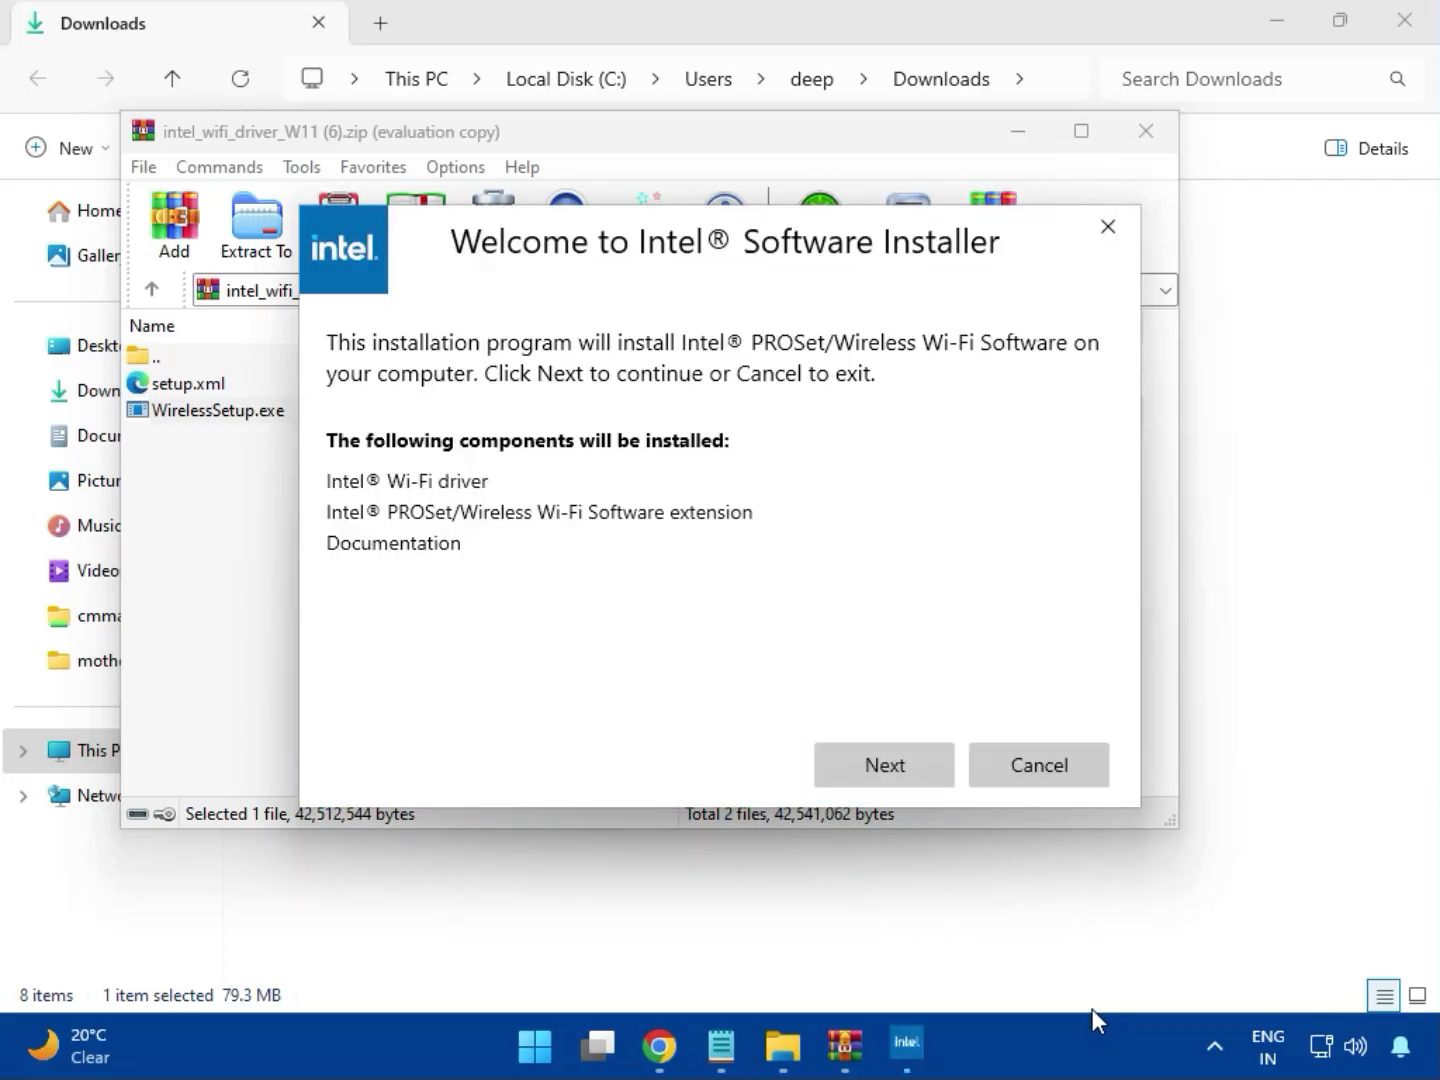
Step: Install Intel PROSet/Wireless Wi-Fi Software, agreeing to the licence terms and allowing device changes, and finish by closing the installer and archive
click(881, 752)
click(625, 705)
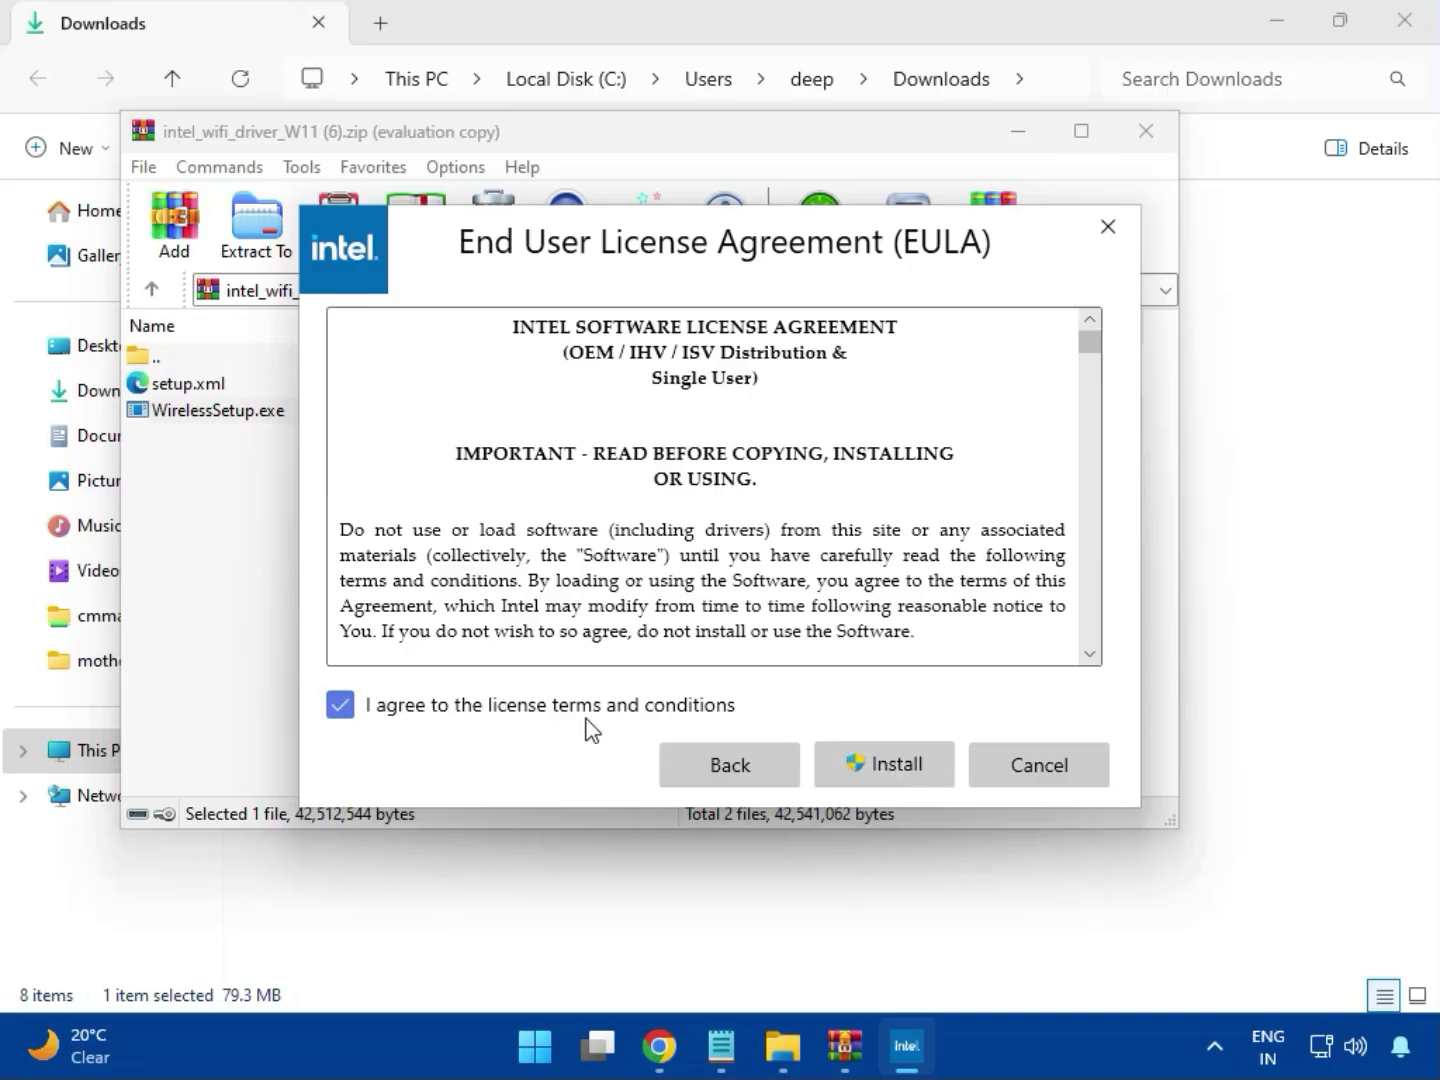
click(899, 772)
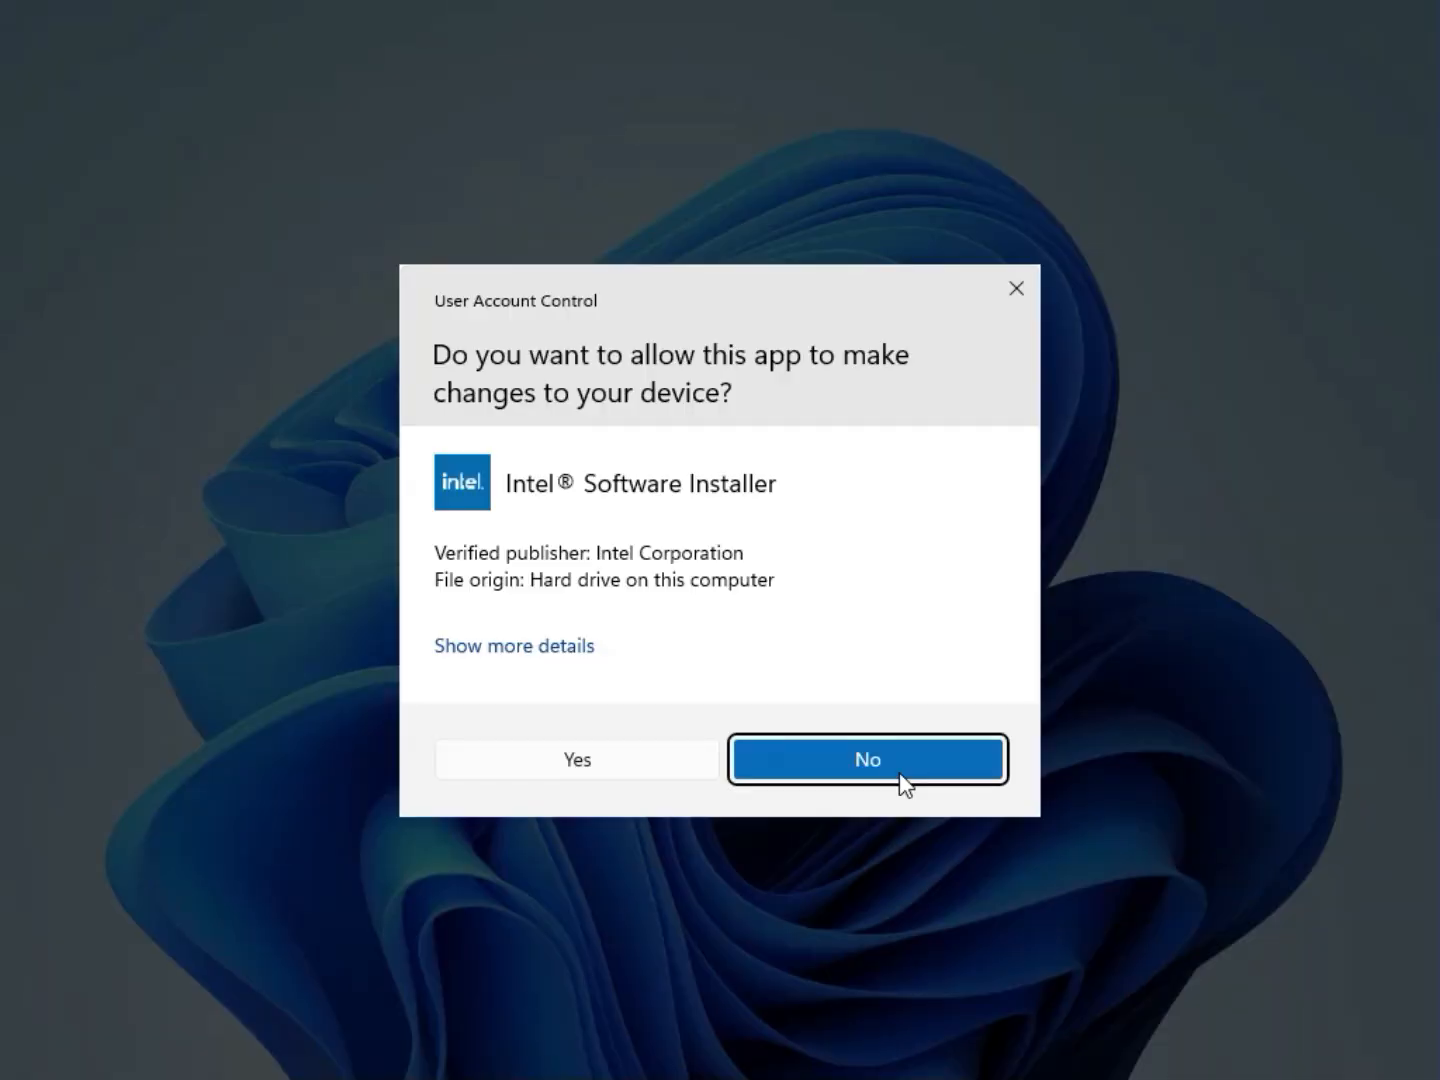
click(652, 775)
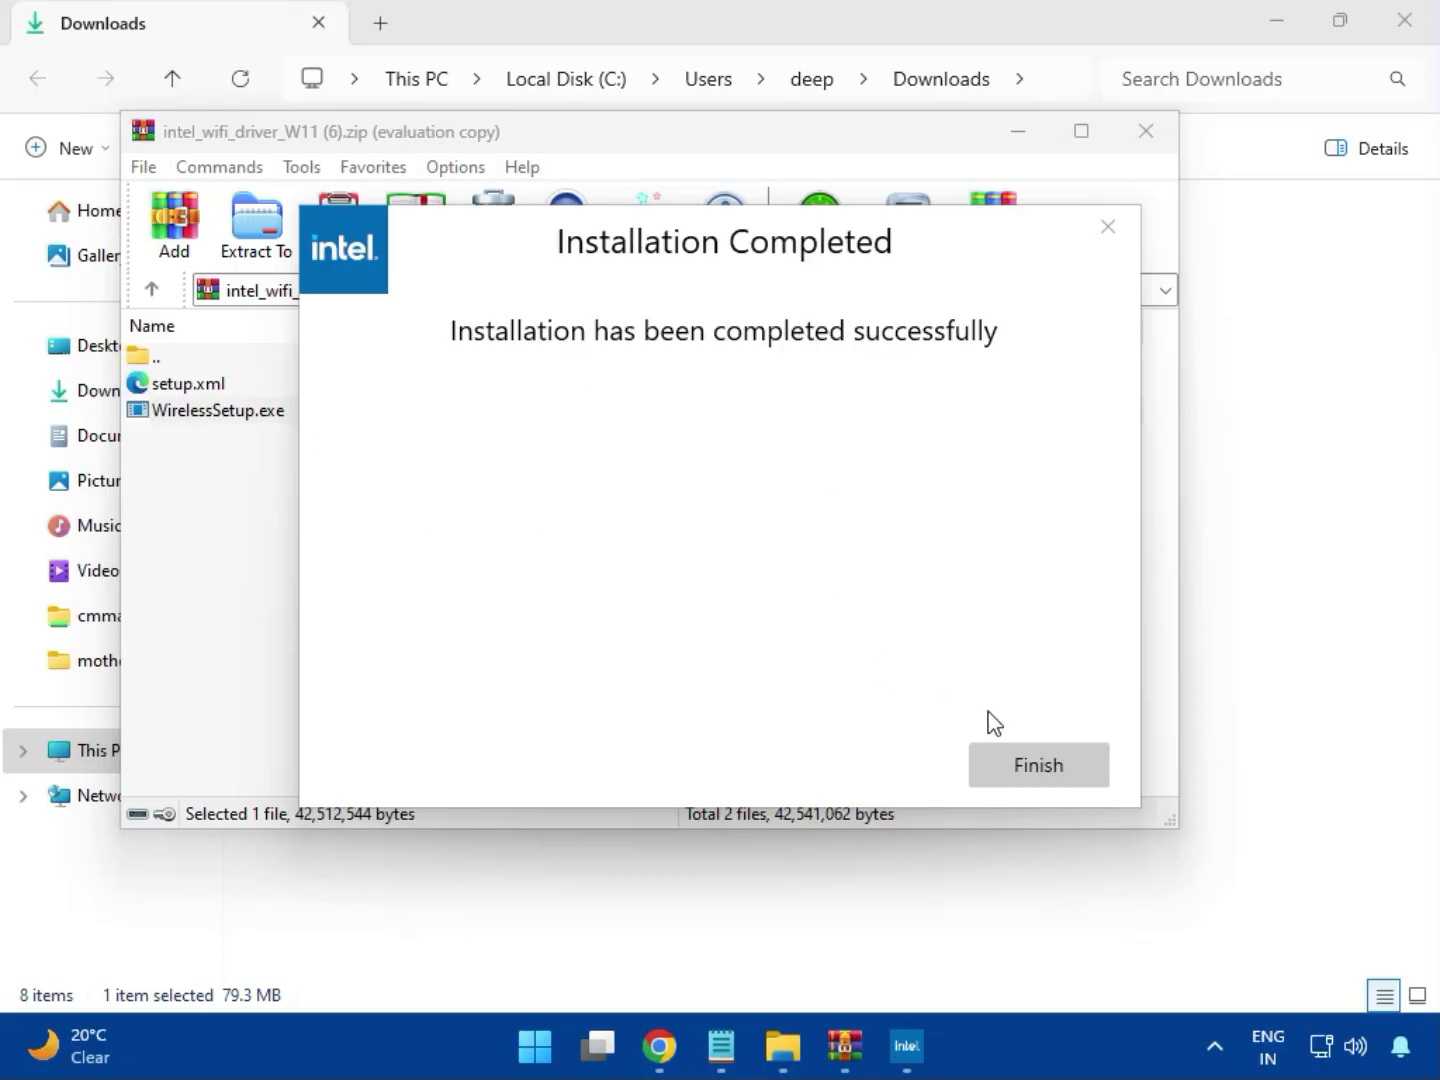
click(1034, 758)
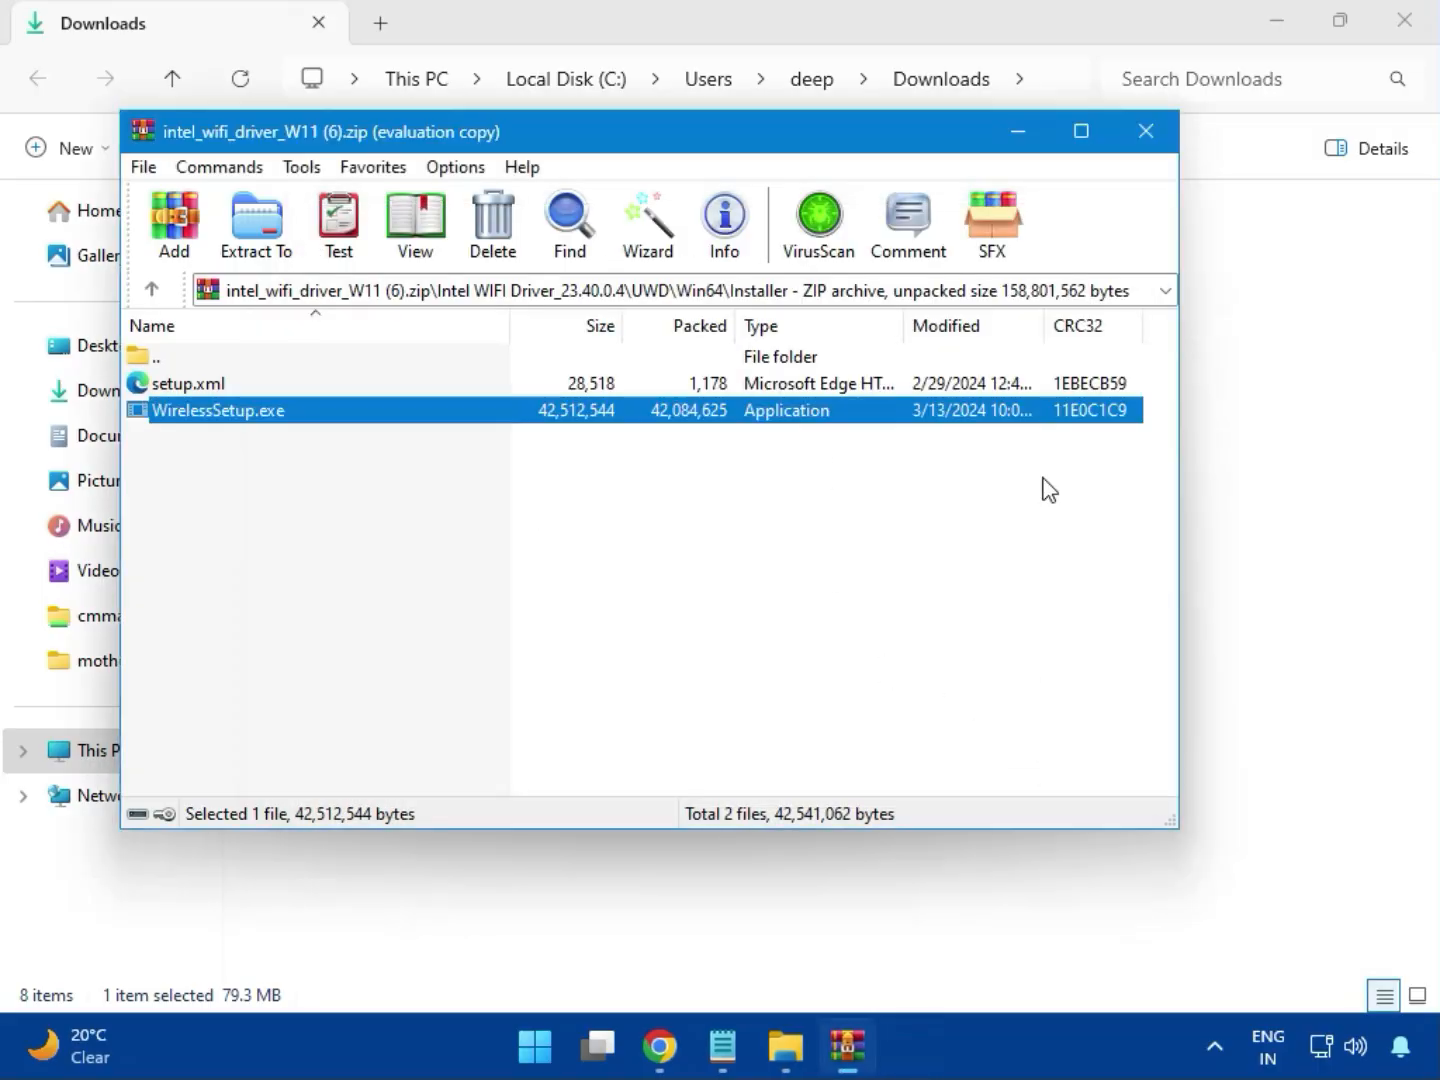
click(1147, 133)
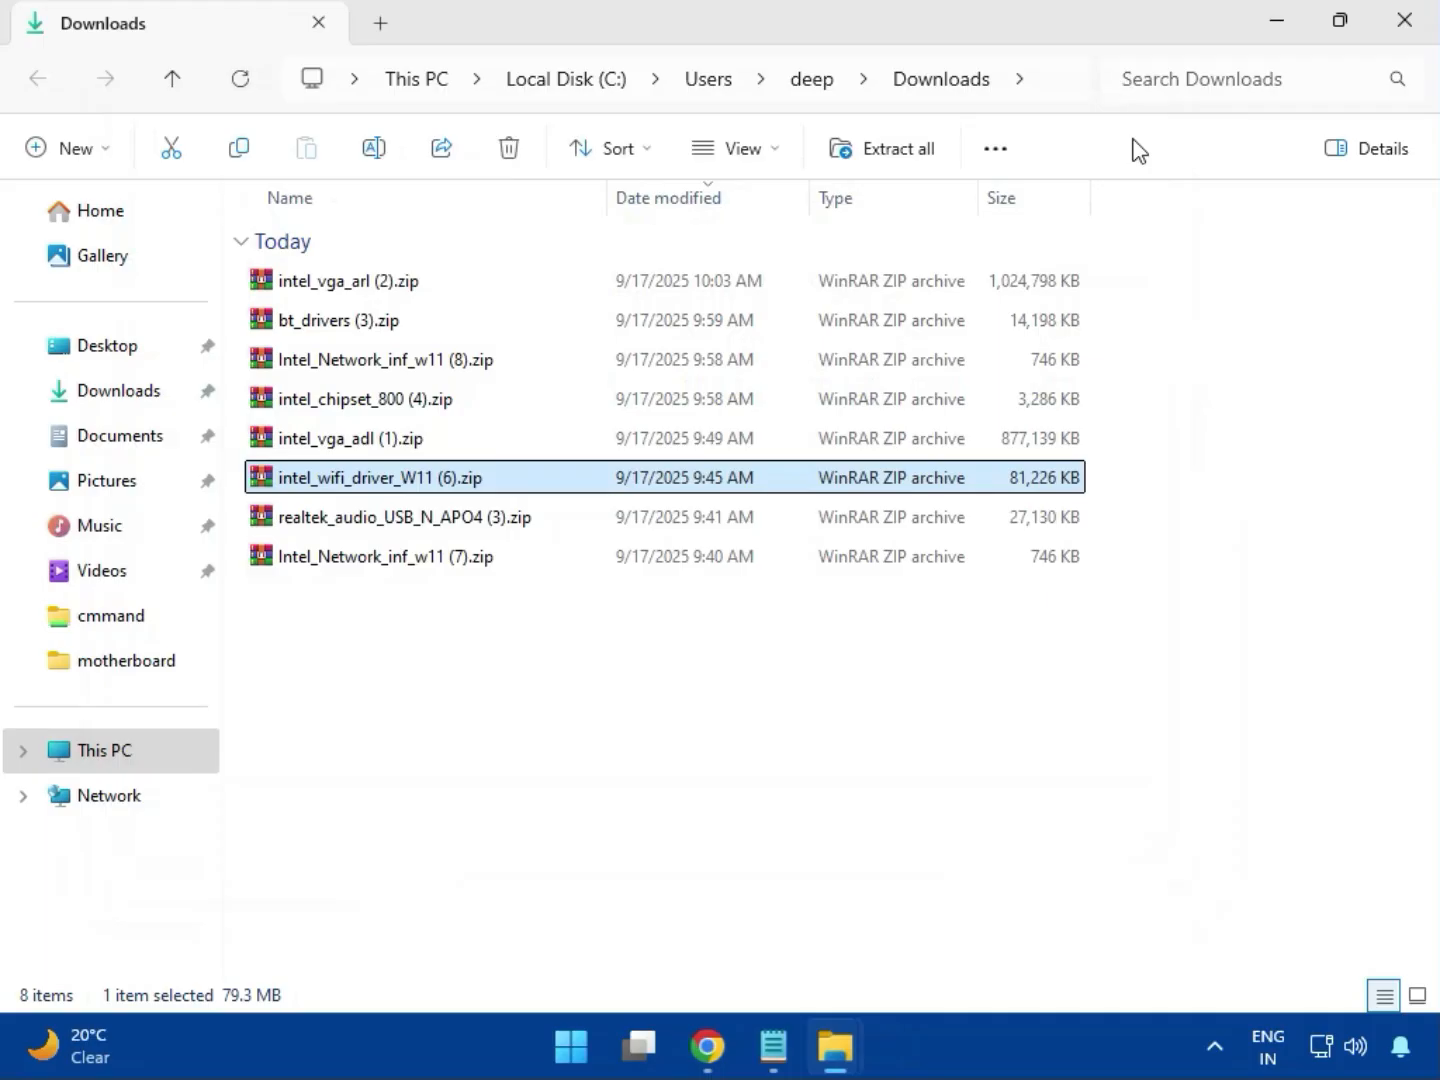
Step: Run MSI_Launcher.exe from the Realtek USB Universal Driver folder of realtek_audio_USB_N_APO4 (3).zip, allow both requests to change the device and close the archive
double_click(433, 532)
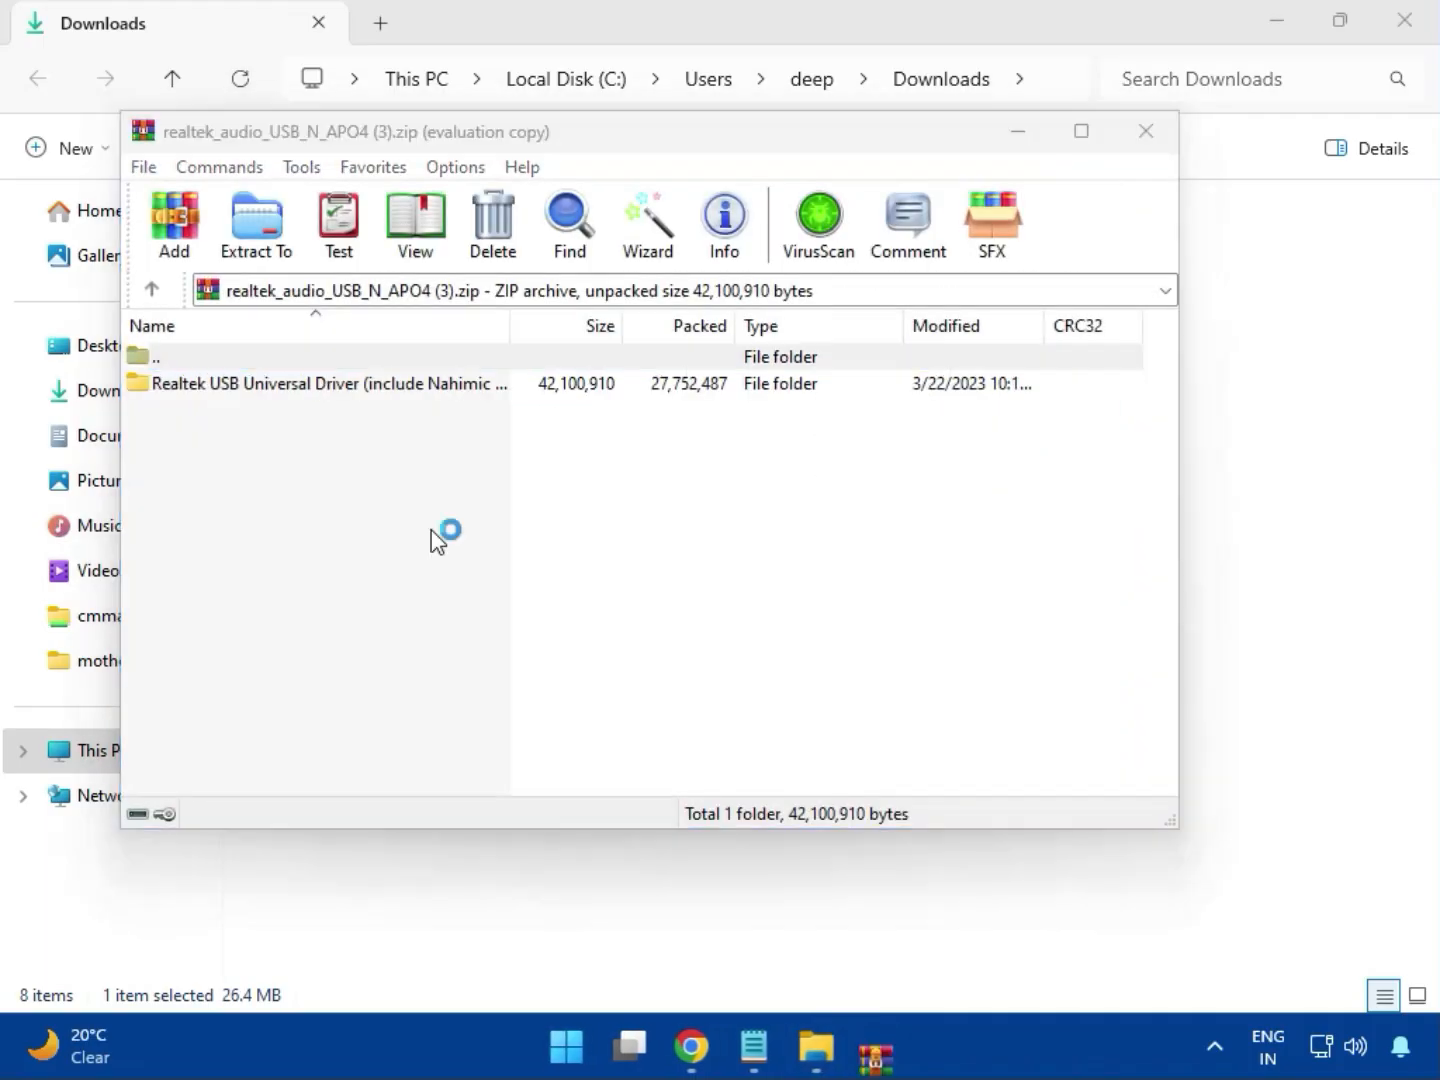
click(1242, 98)
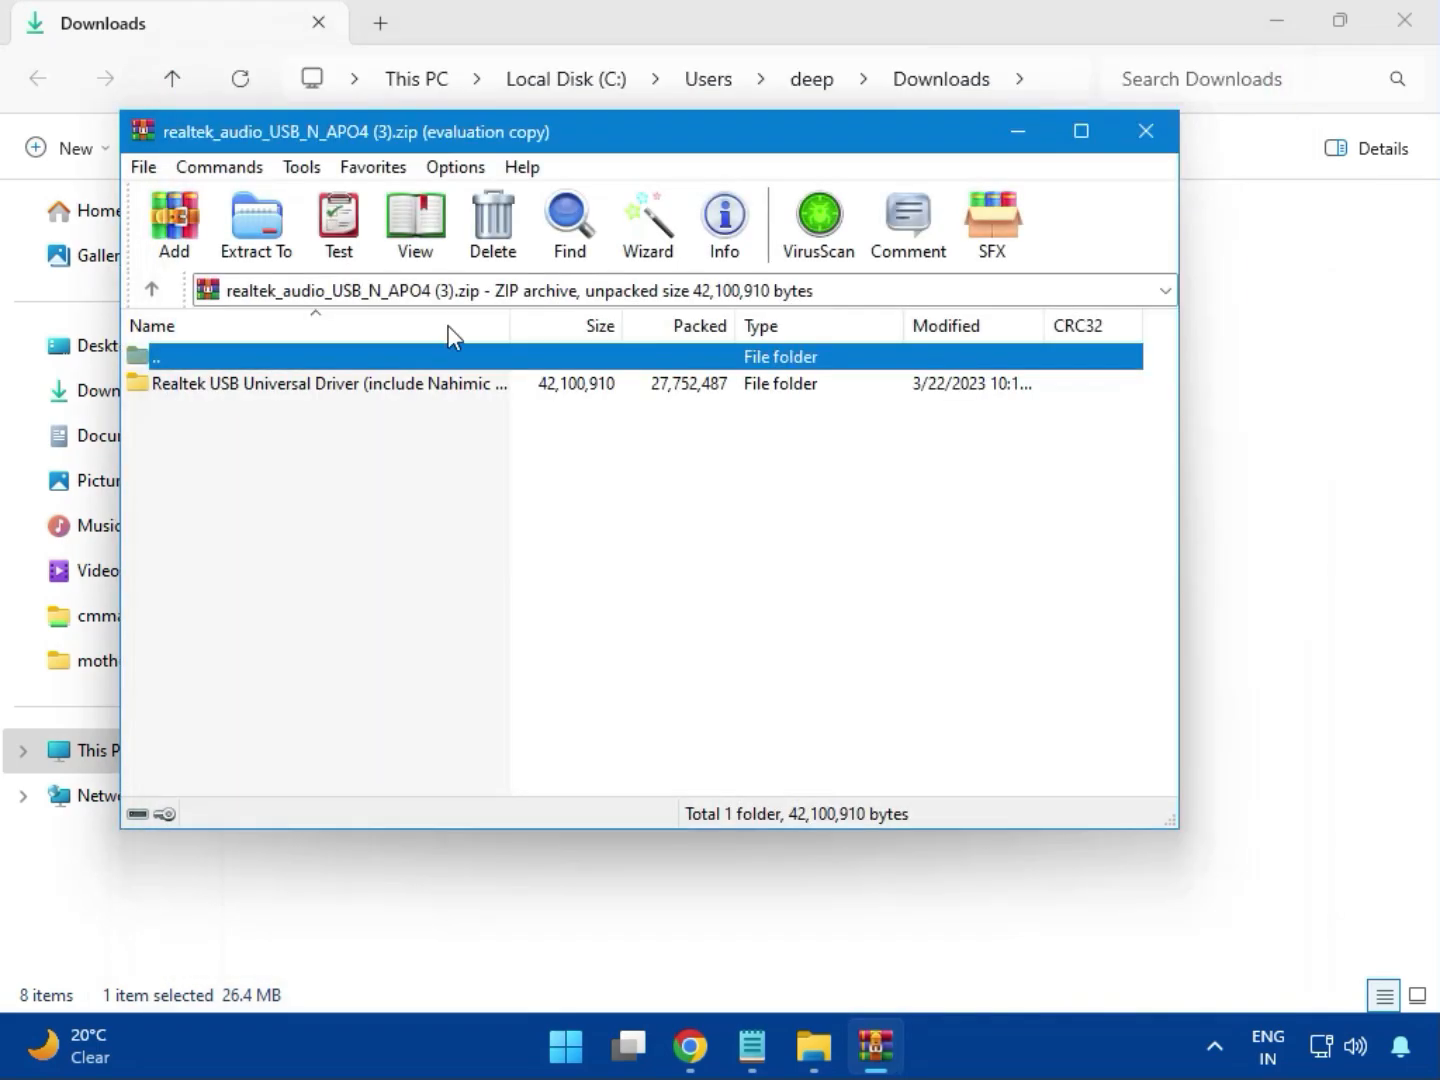
double_click(323, 389)
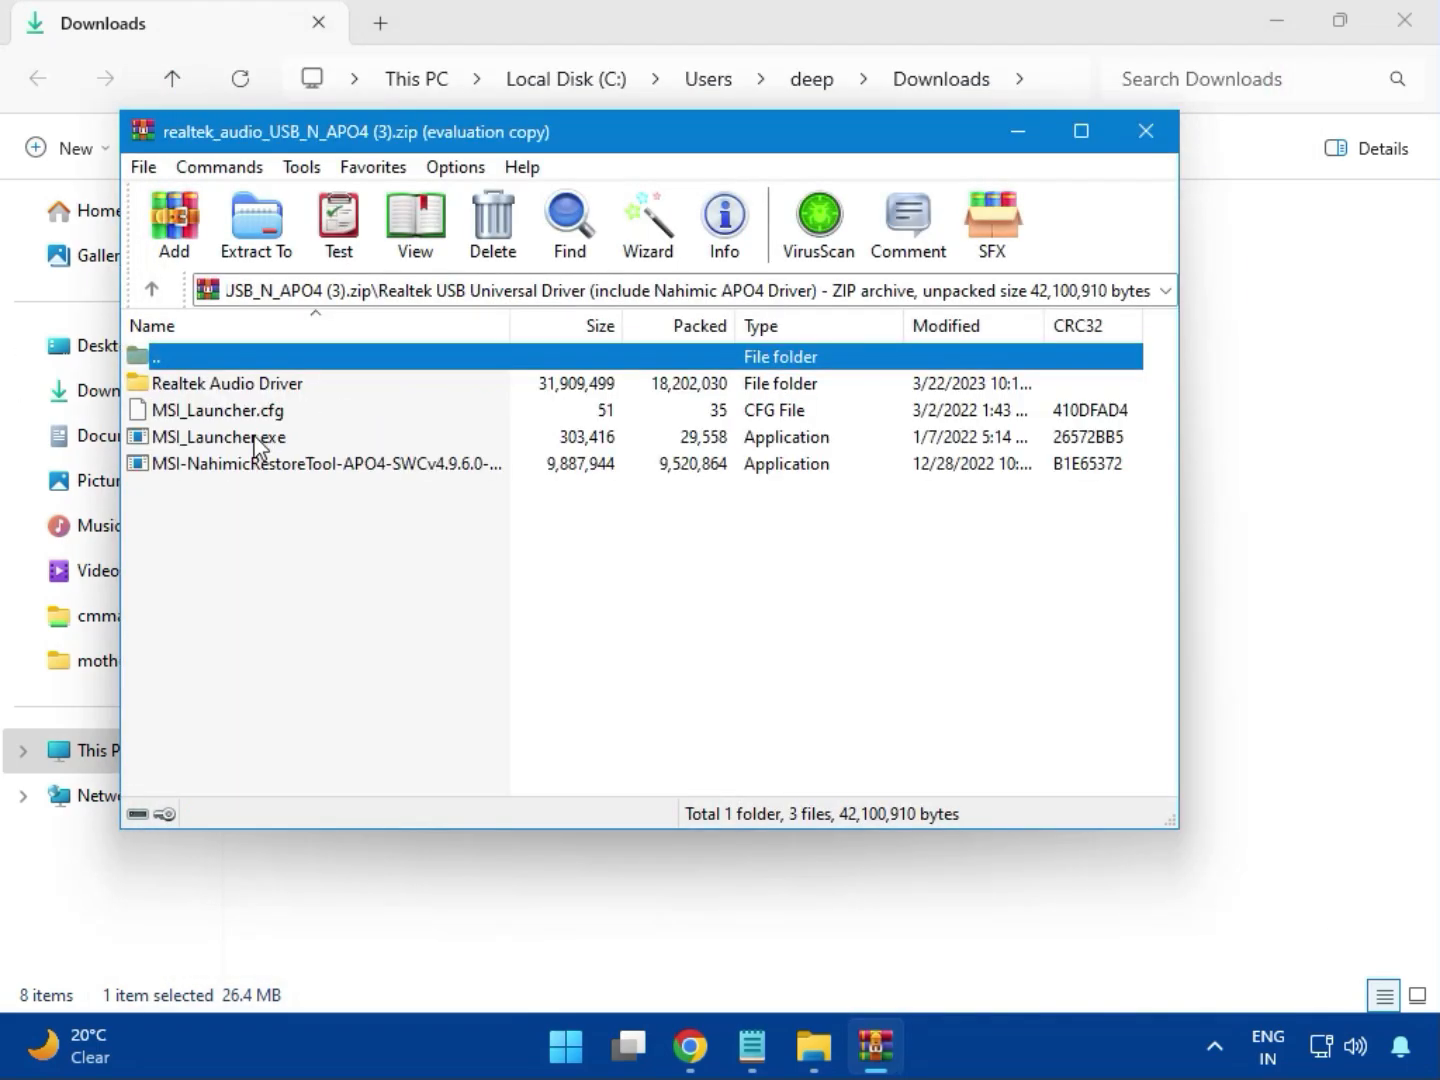
double_click(256, 446)
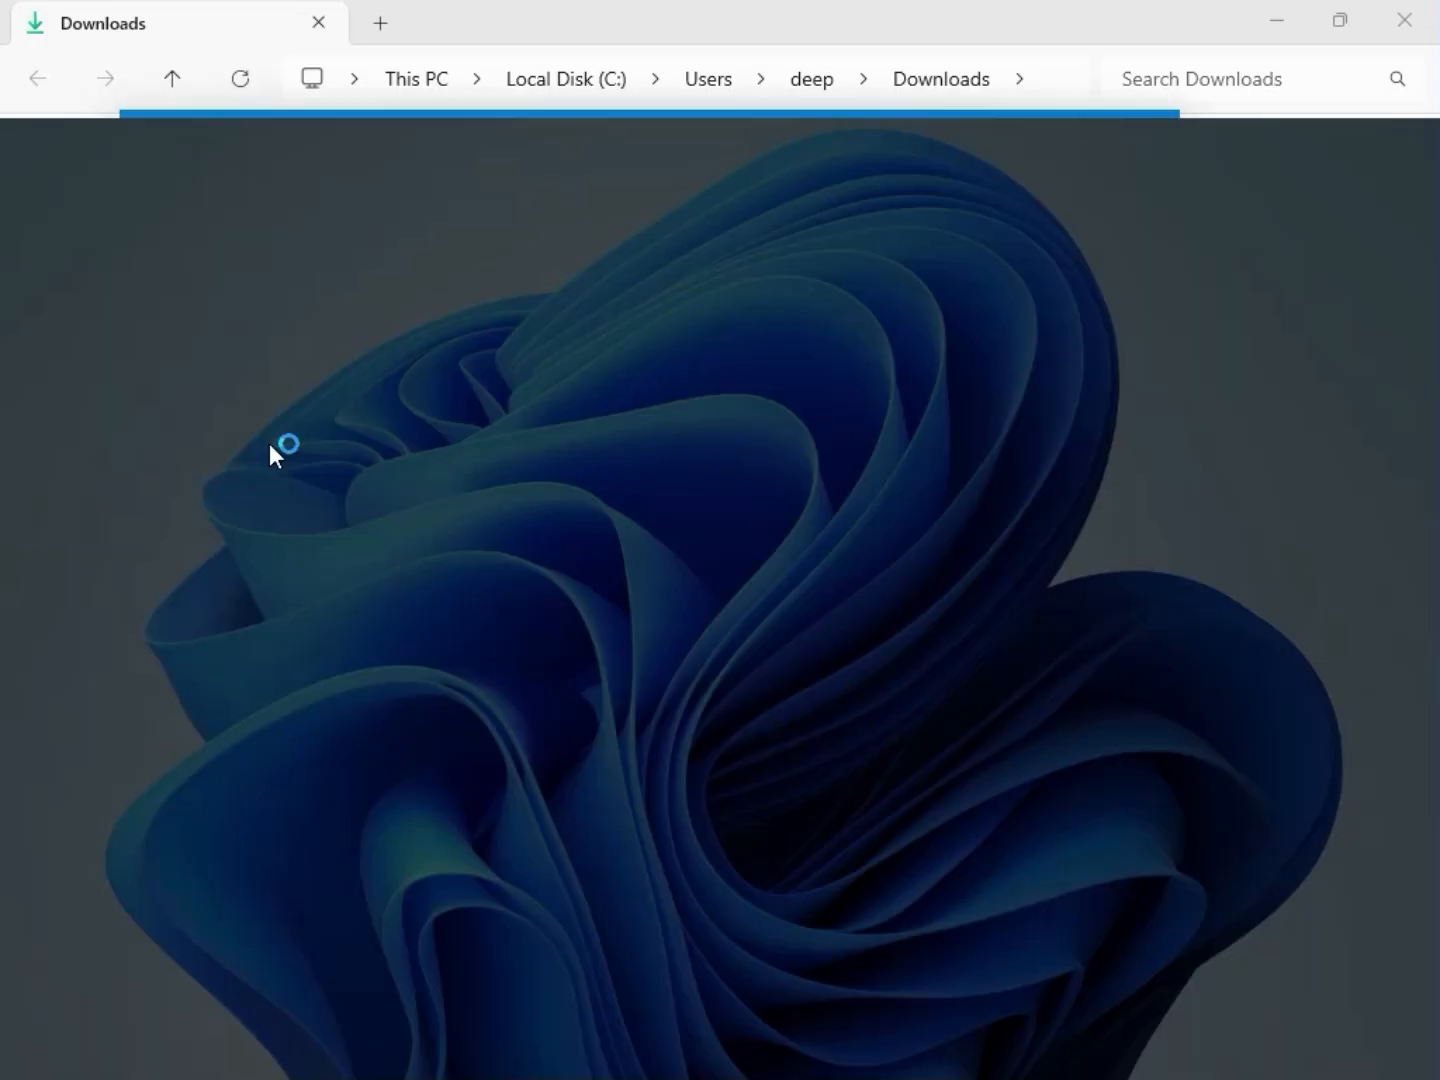
click(568, 757)
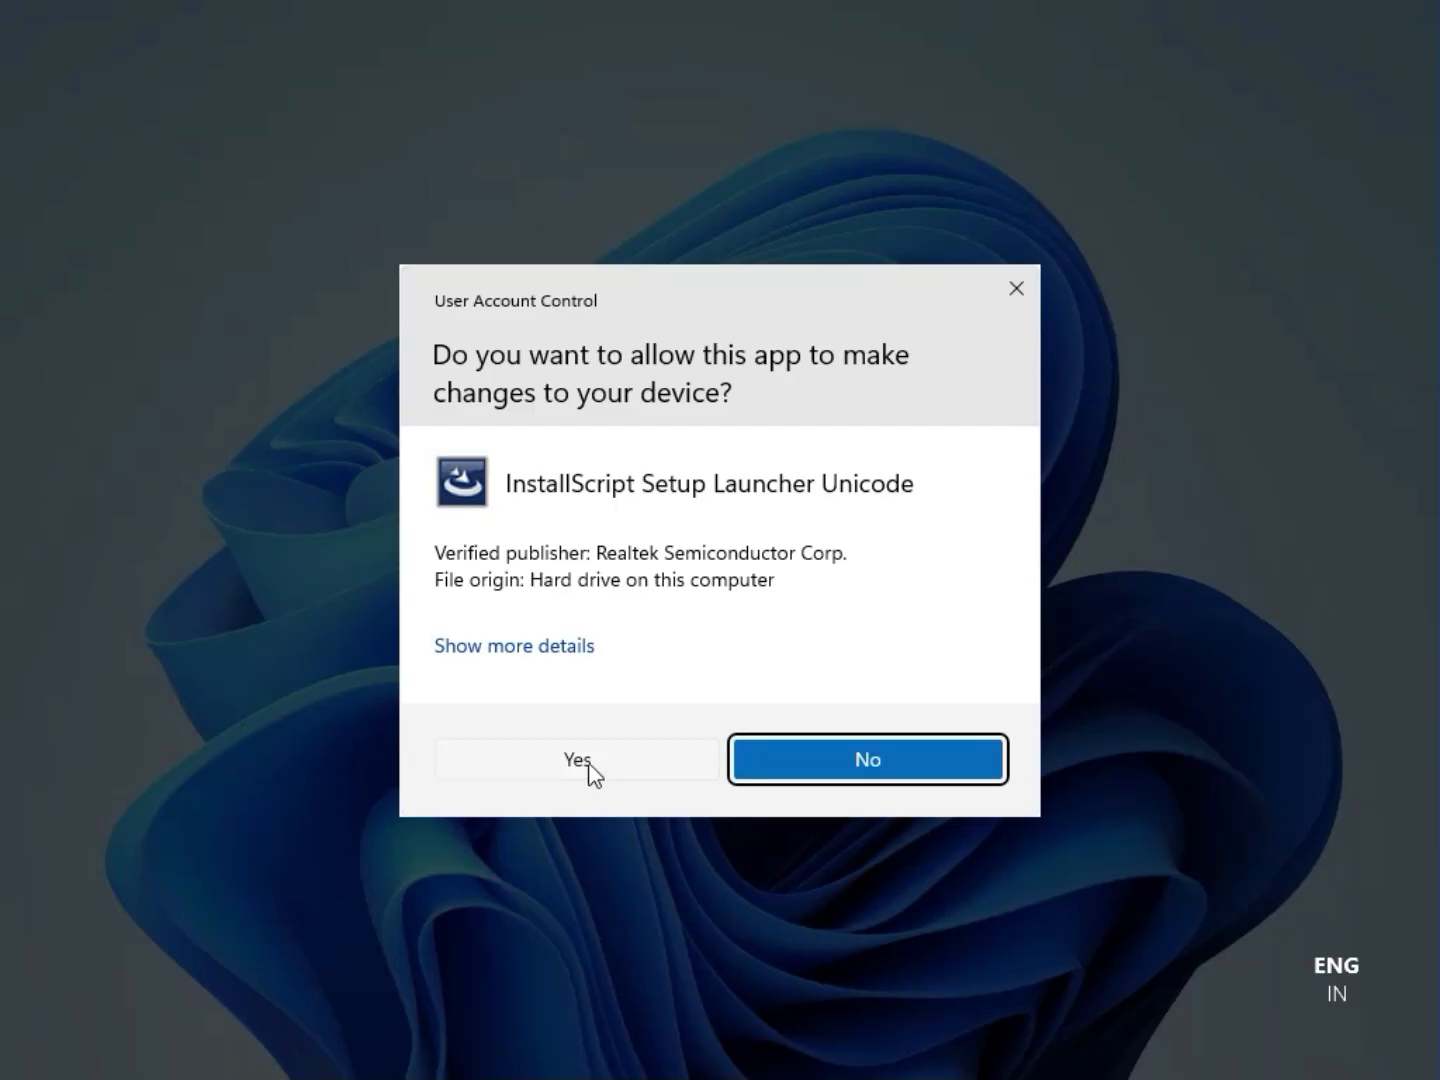
click(585, 762)
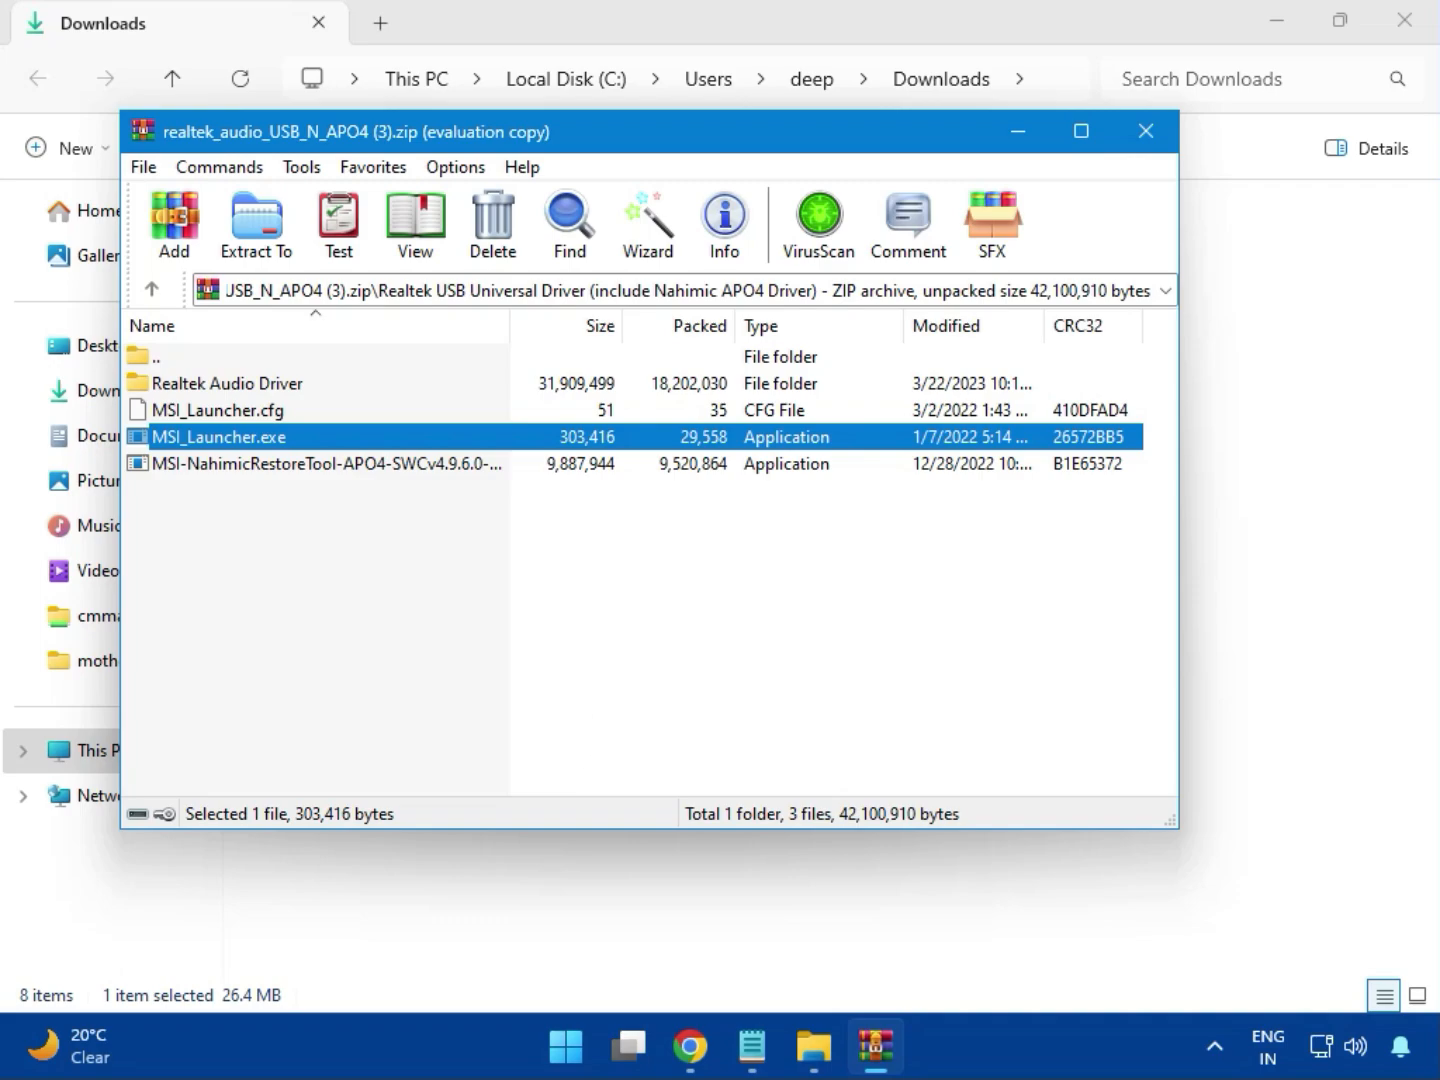
click(1147, 146)
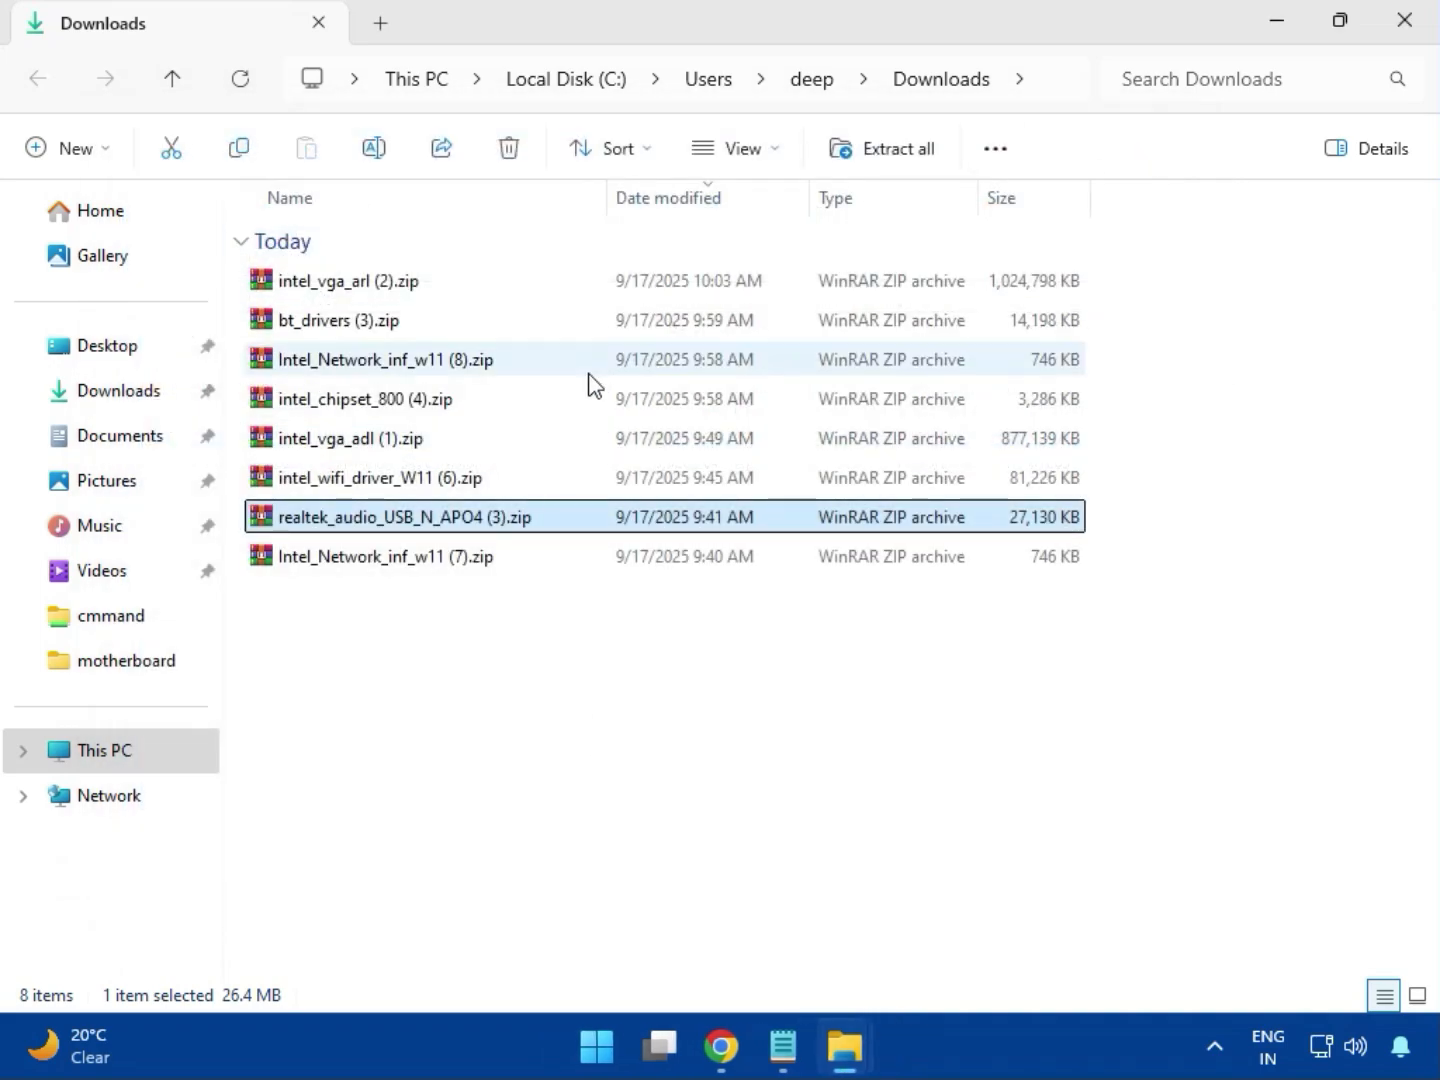
Step: Close the Downloads folder window
click(389, 558)
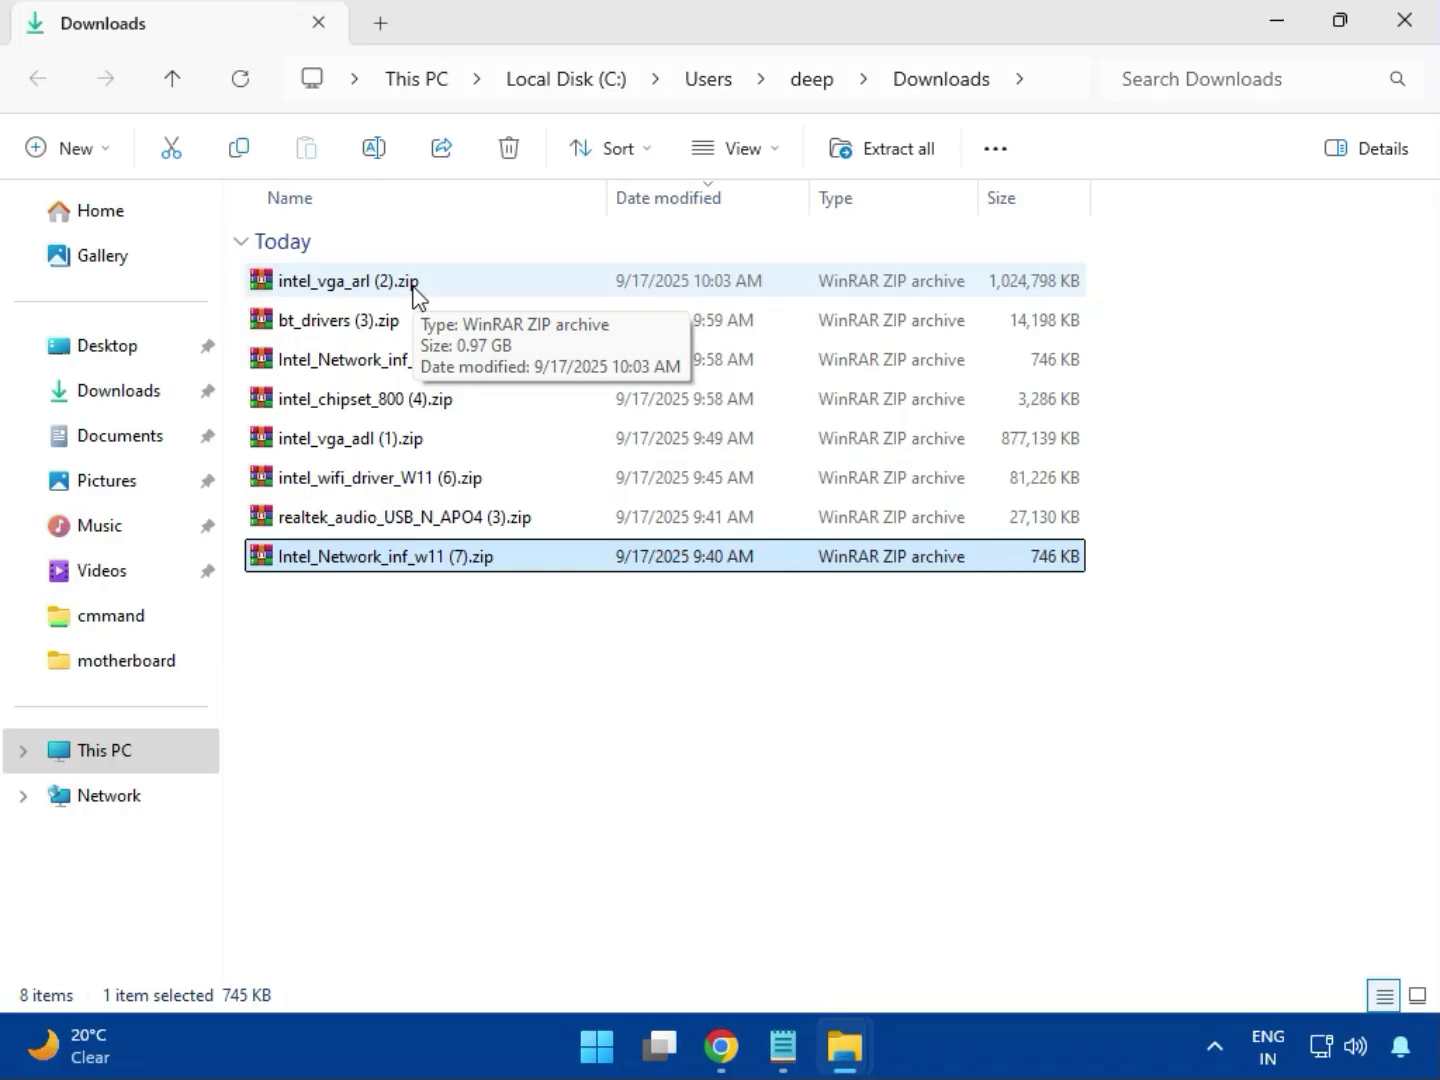
click(1406, 23)
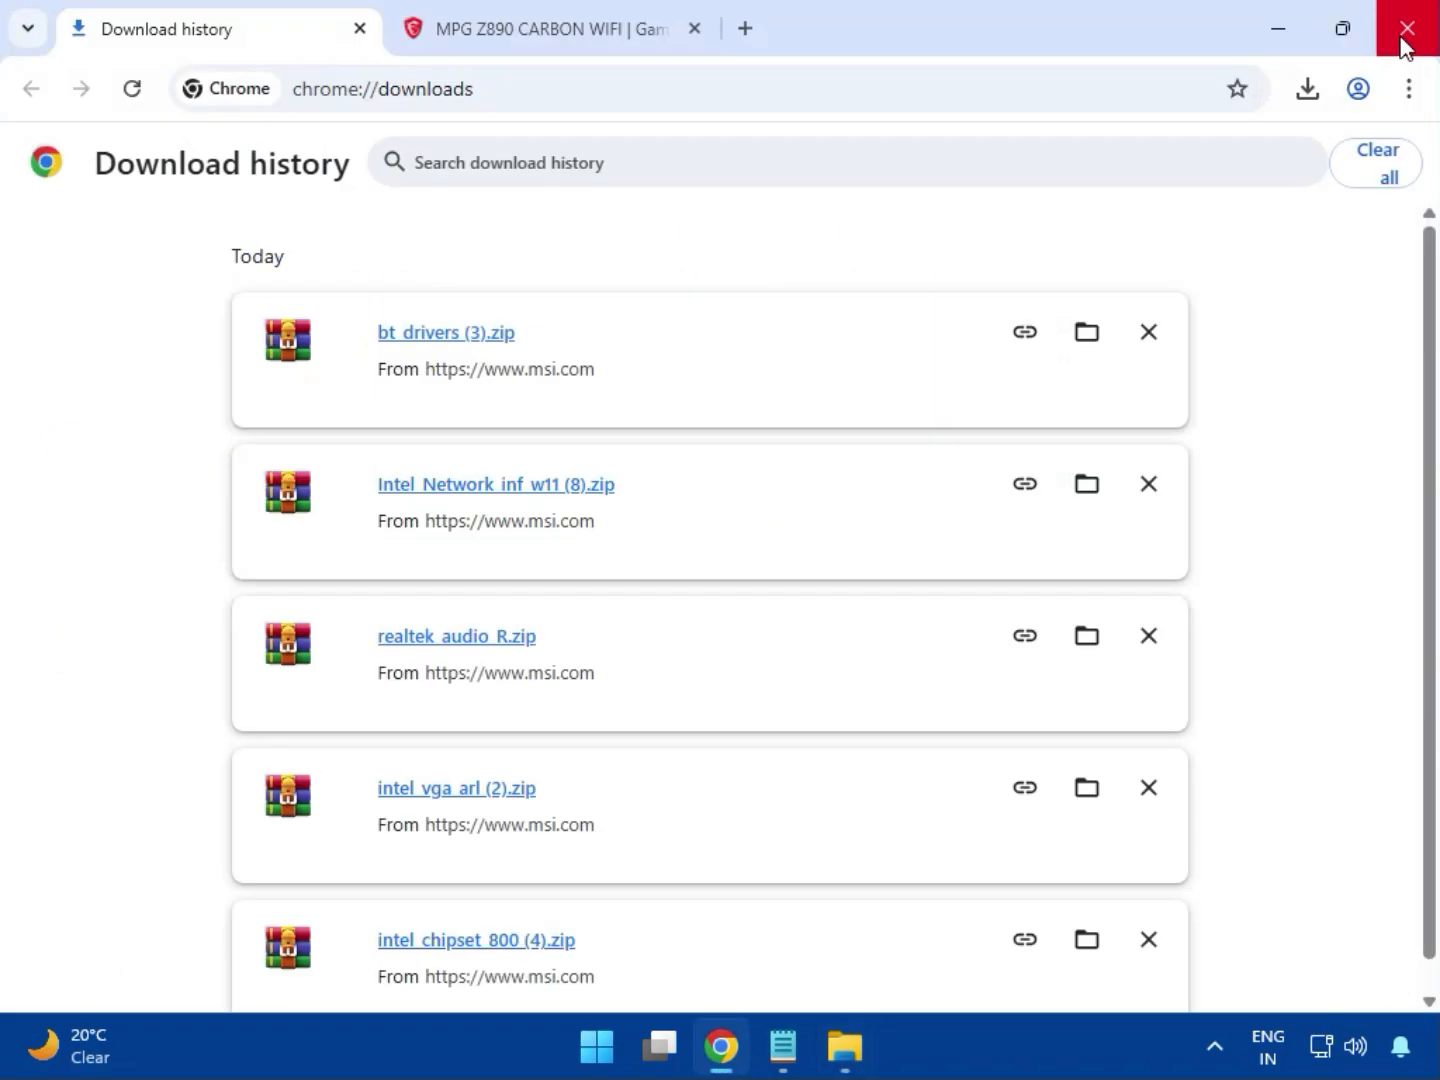